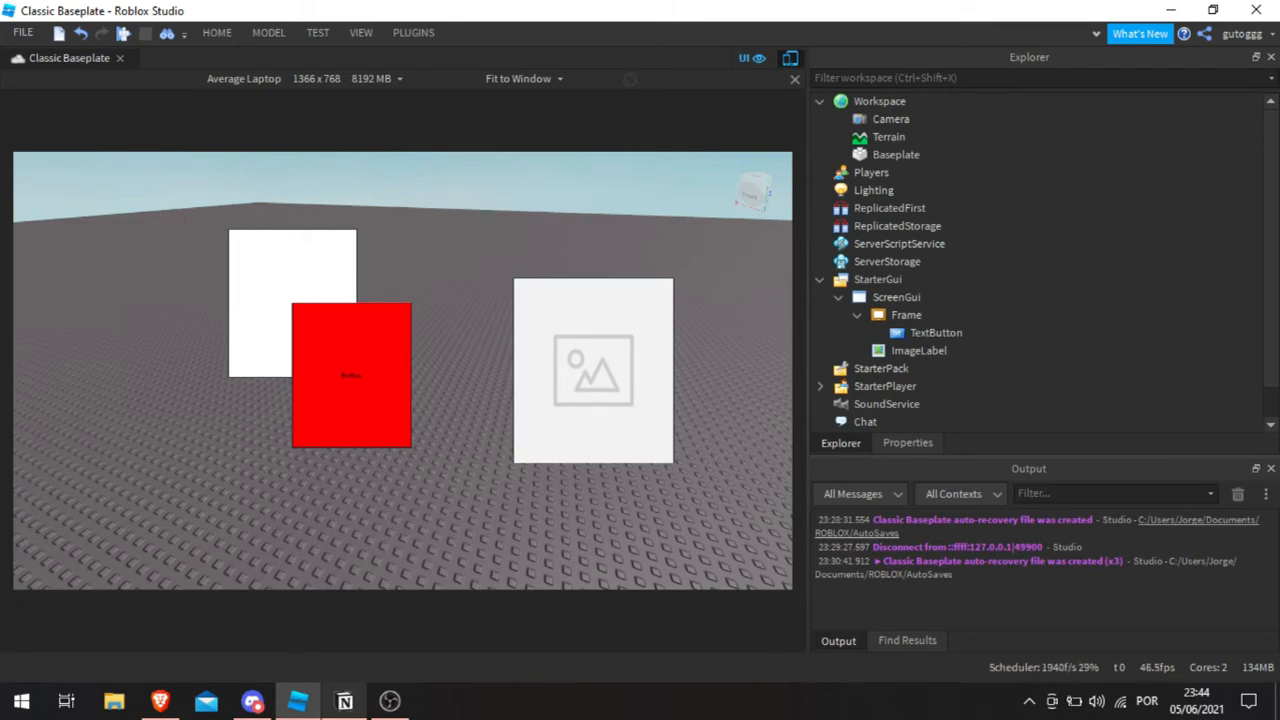
click(344, 701)
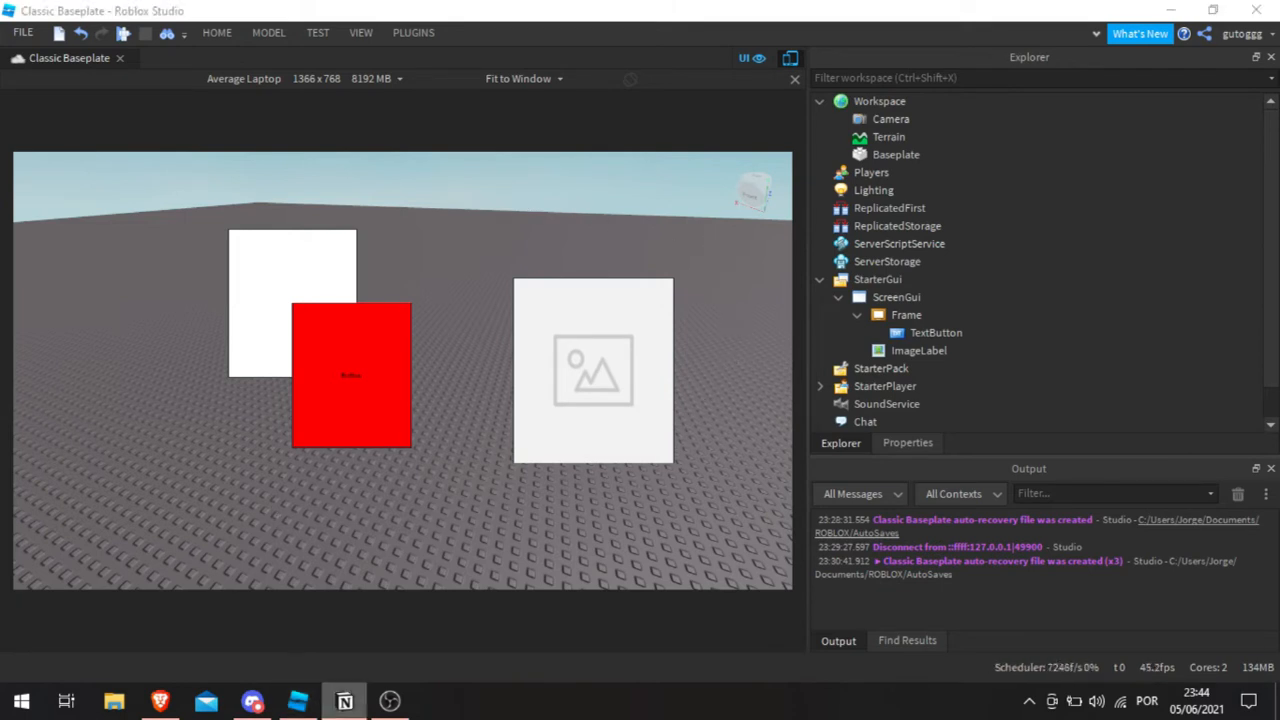
click(549, 340)
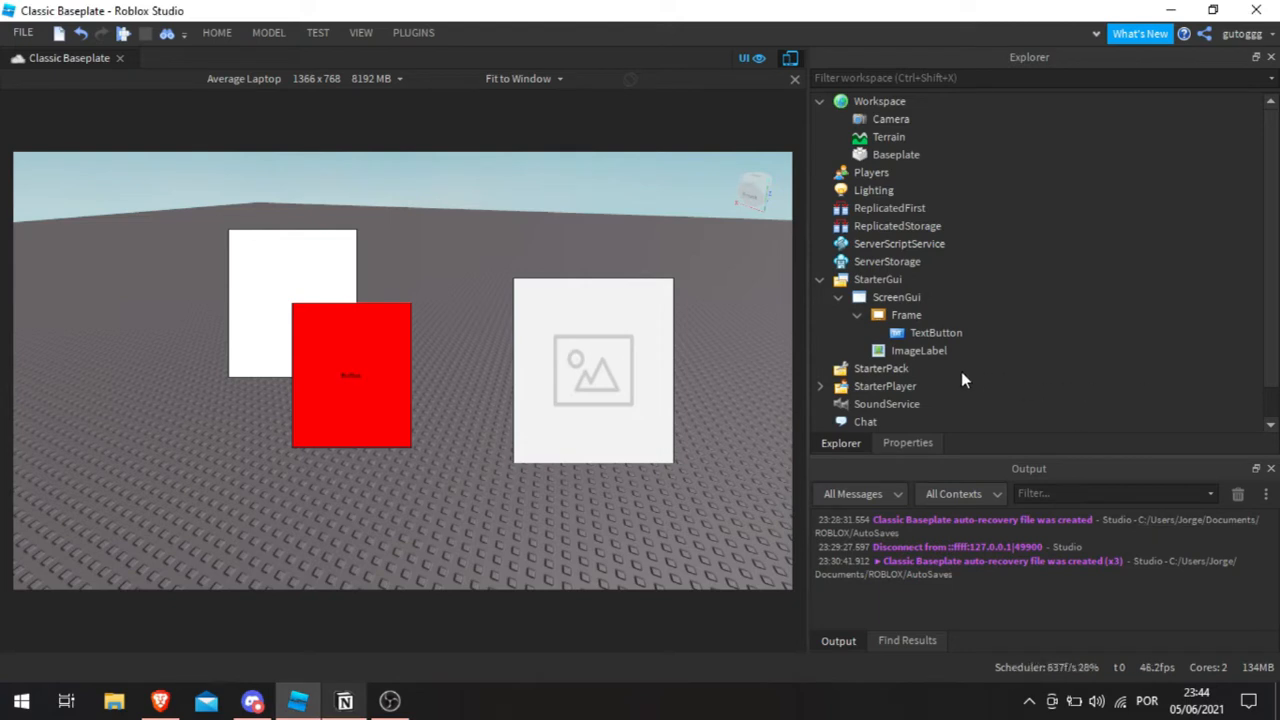
click(900, 350)
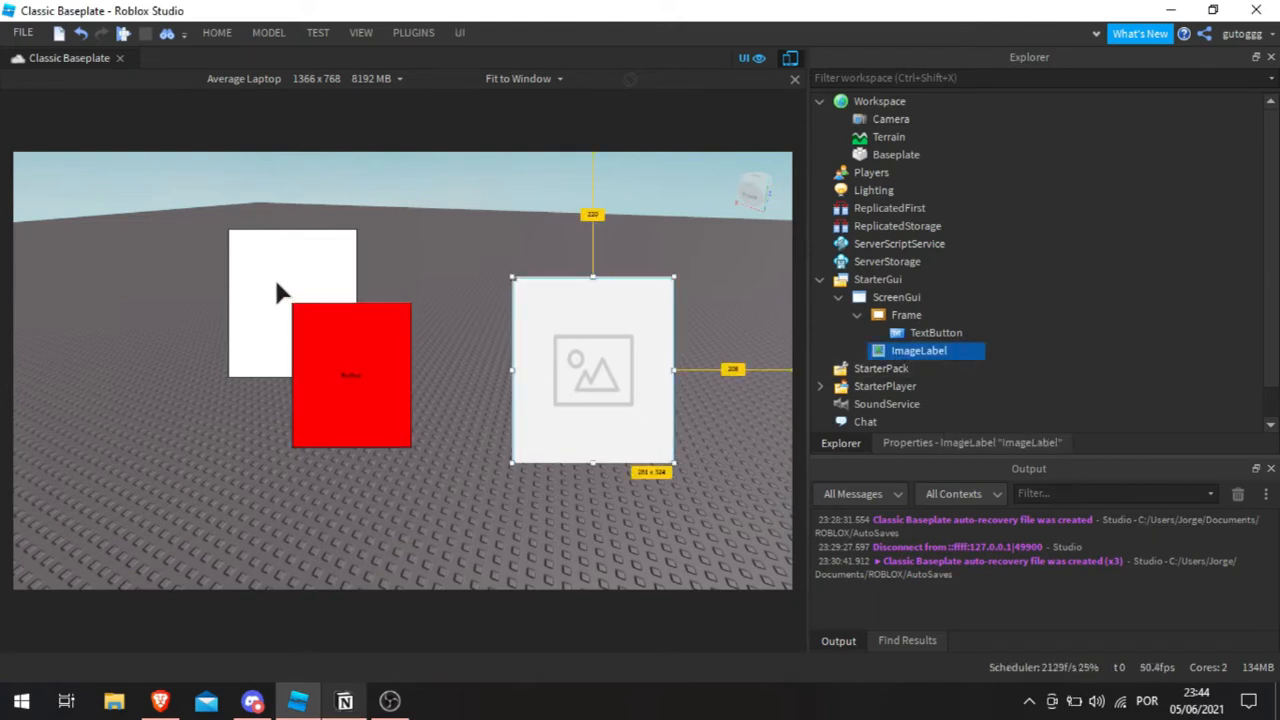
Step: Move the white Frame, together with its child TextButton, slightly down and to the left in the viewport
drag(280, 292, 252, 309)
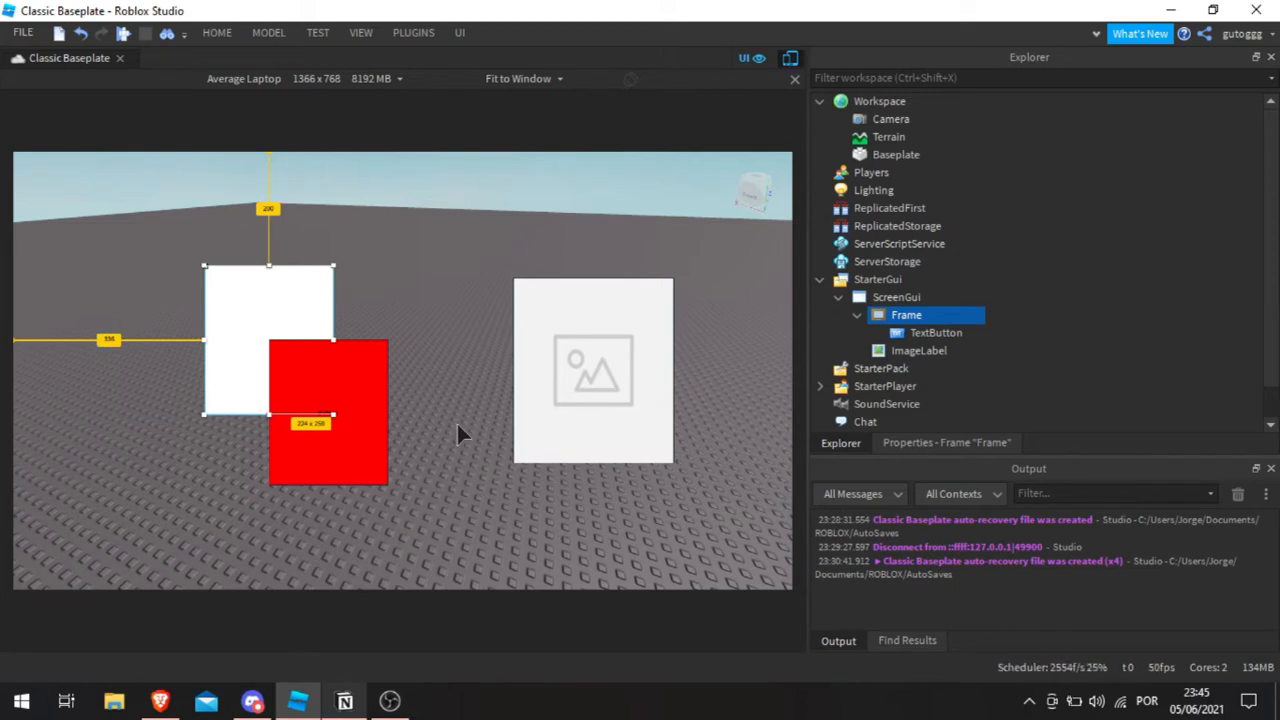
click(587, 368)
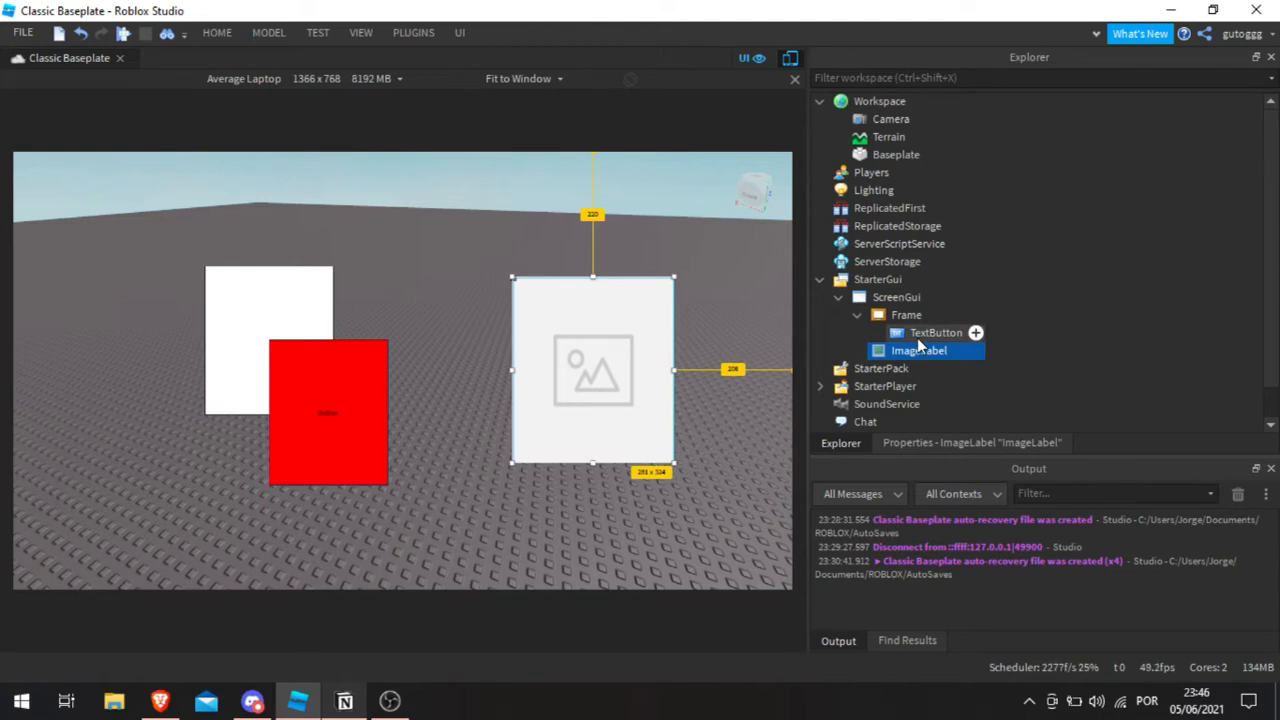
Step: Reparent the TextButton from the Frame to ScreenGui, and reposition the red button over the Frame's lower-right corner
drag(917, 343, 888, 299)
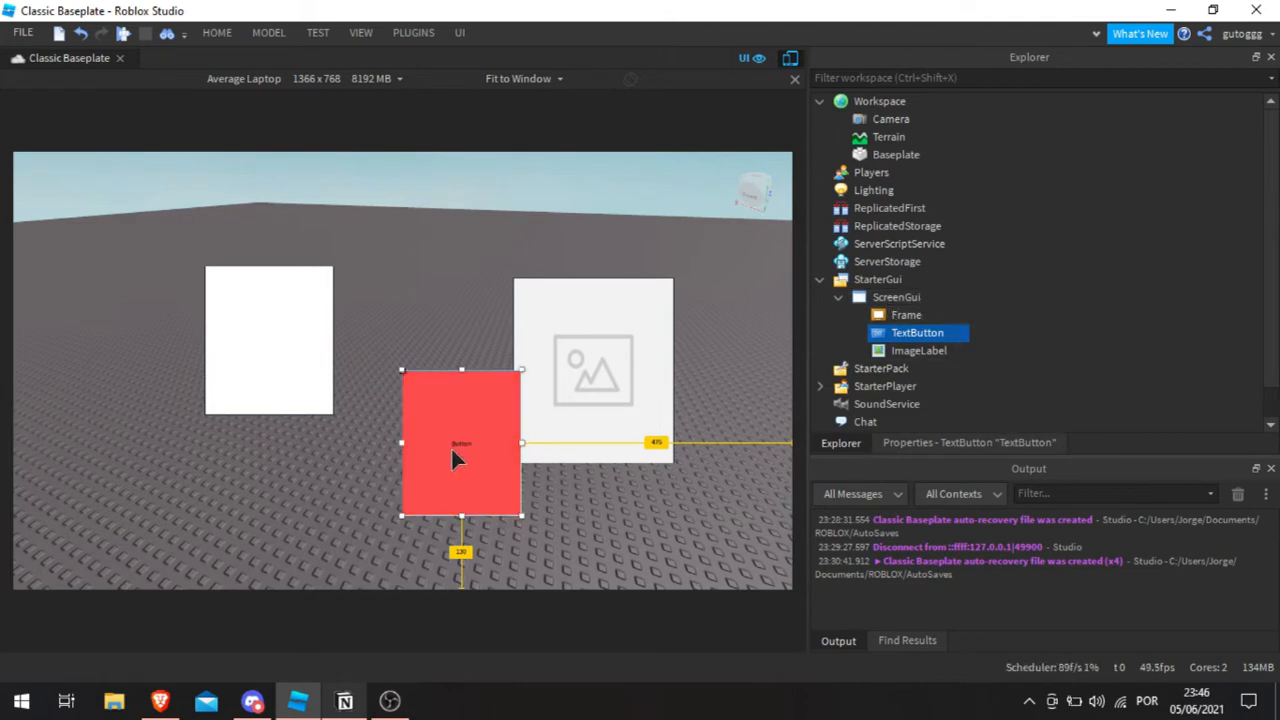
drag(455, 447, 320, 405)
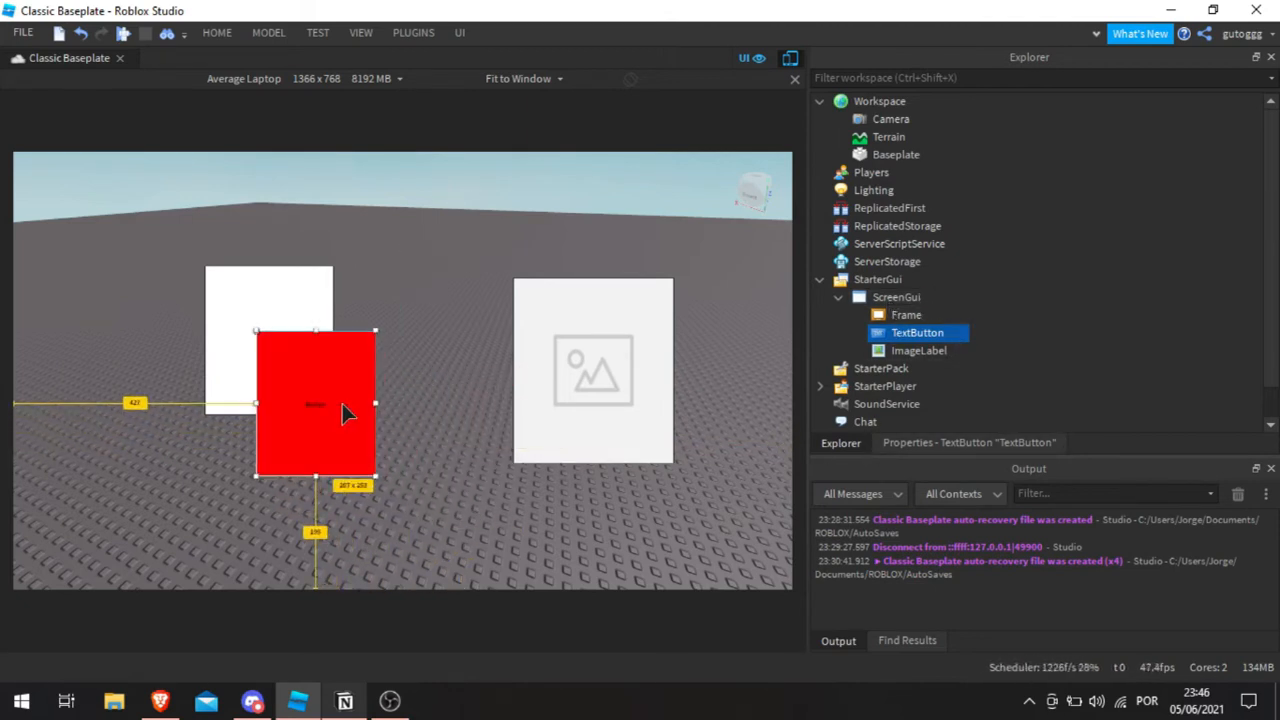
click(449, 399)
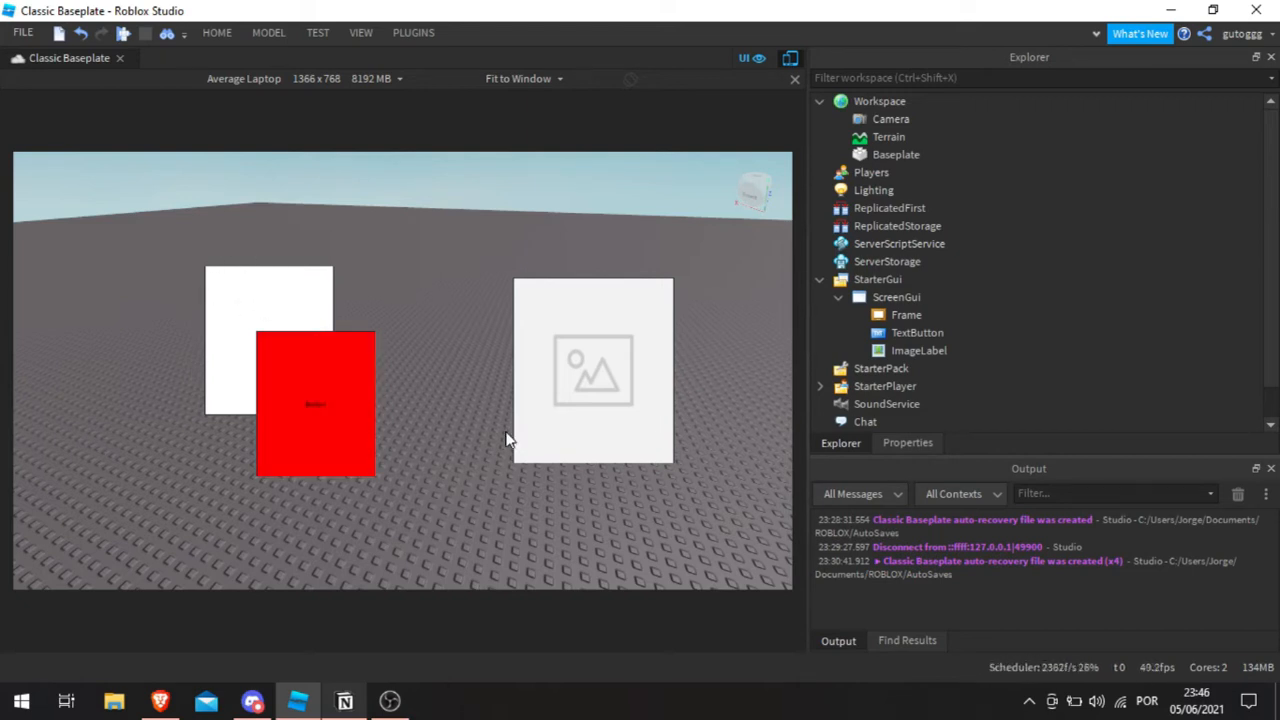
Step: Move the white Frame up and left to about 299, 152 and look up its ZIndex property
click(903, 316)
drag(289, 309, 266, 271)
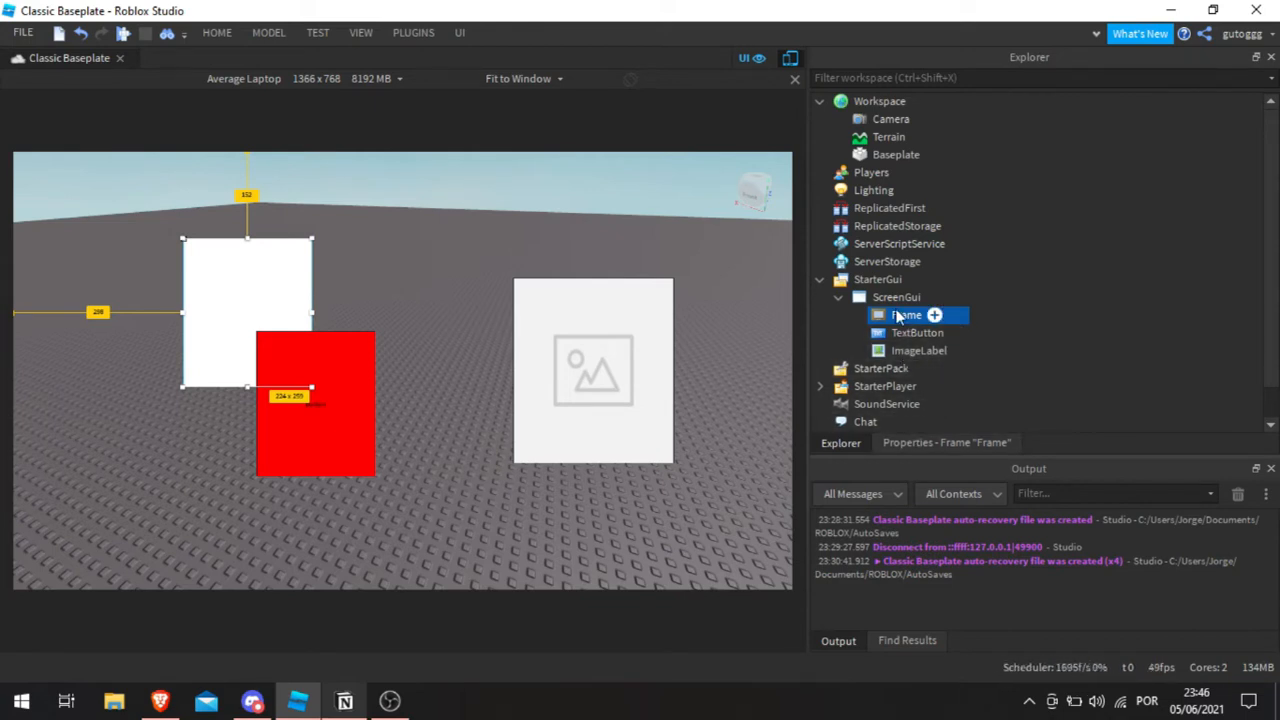
click(914, 443)
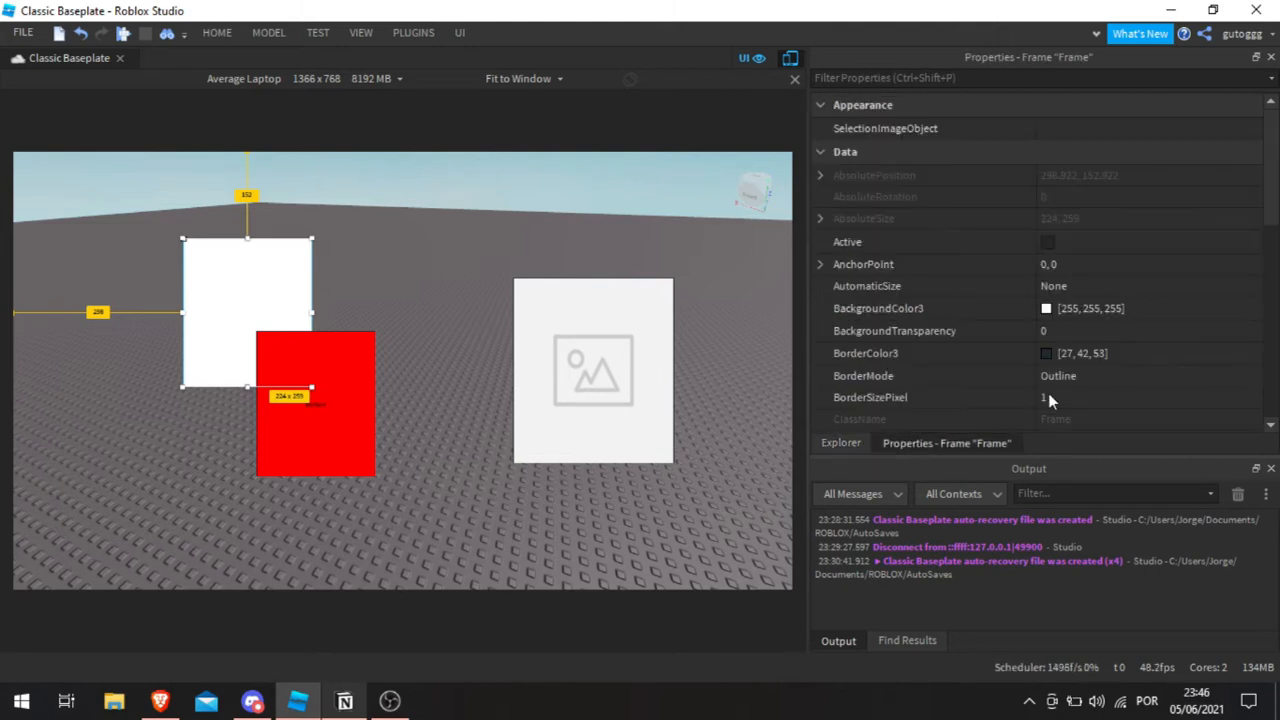
scroll(1080, 357, down, 5)
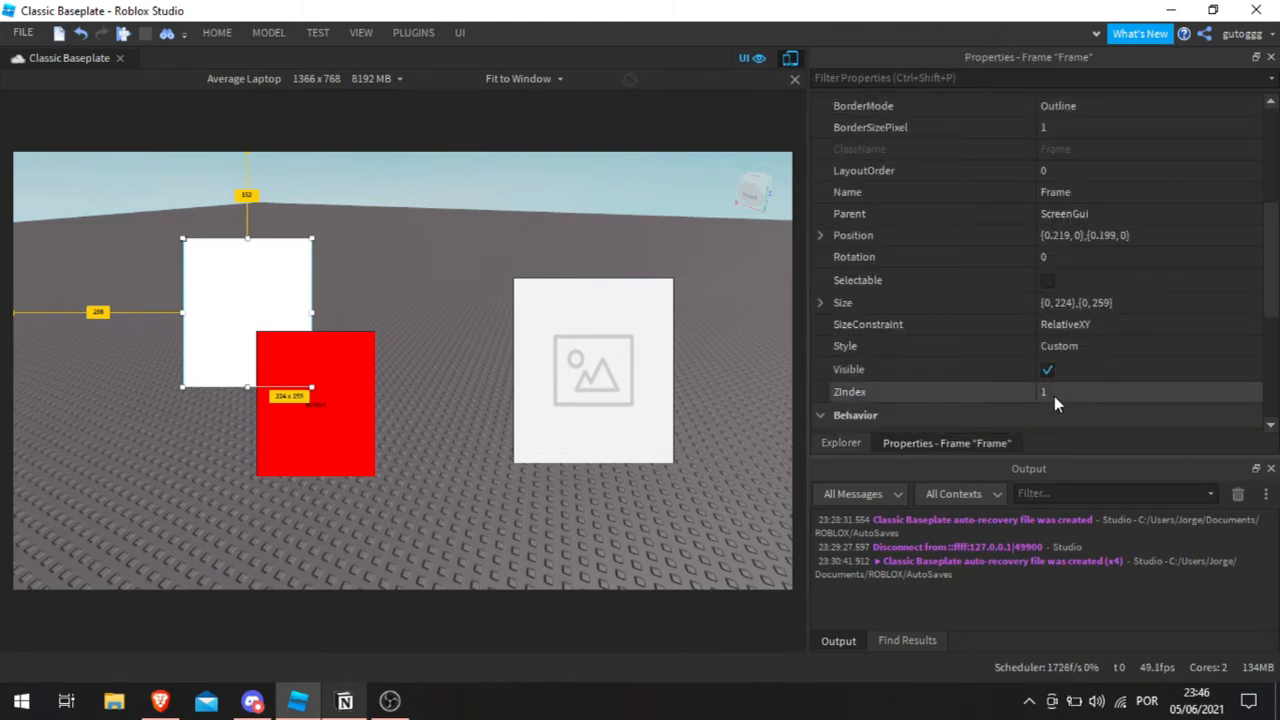
click(840, 445)
Step: Set the TextButton's ZIndex to 0 so it is drawn behind the Frame
click(915, 333)
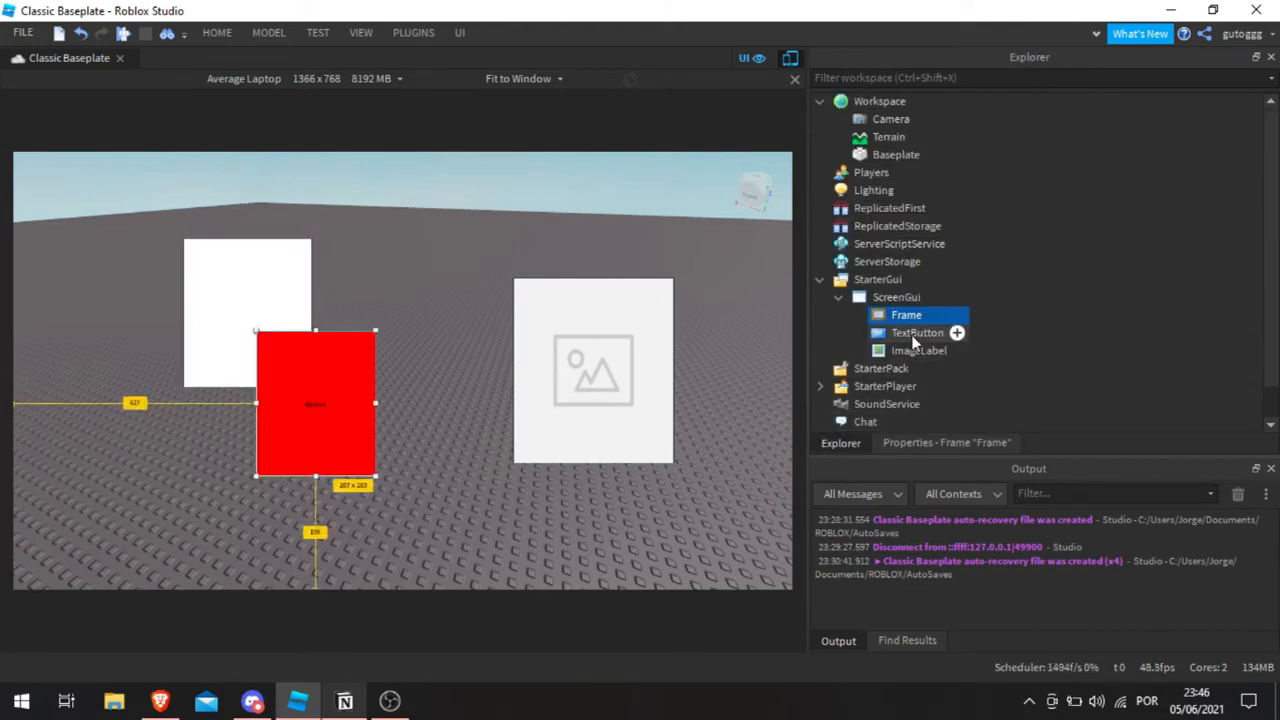
click(914, 443)
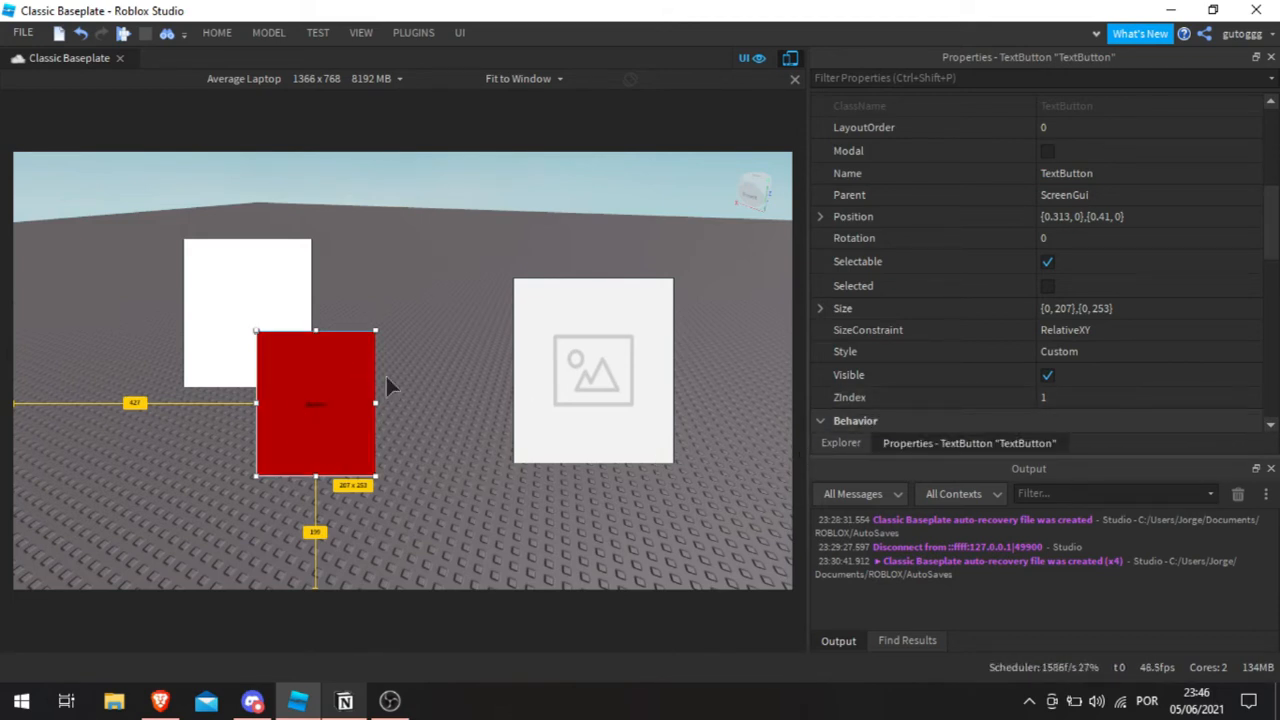
click(1057, 397)
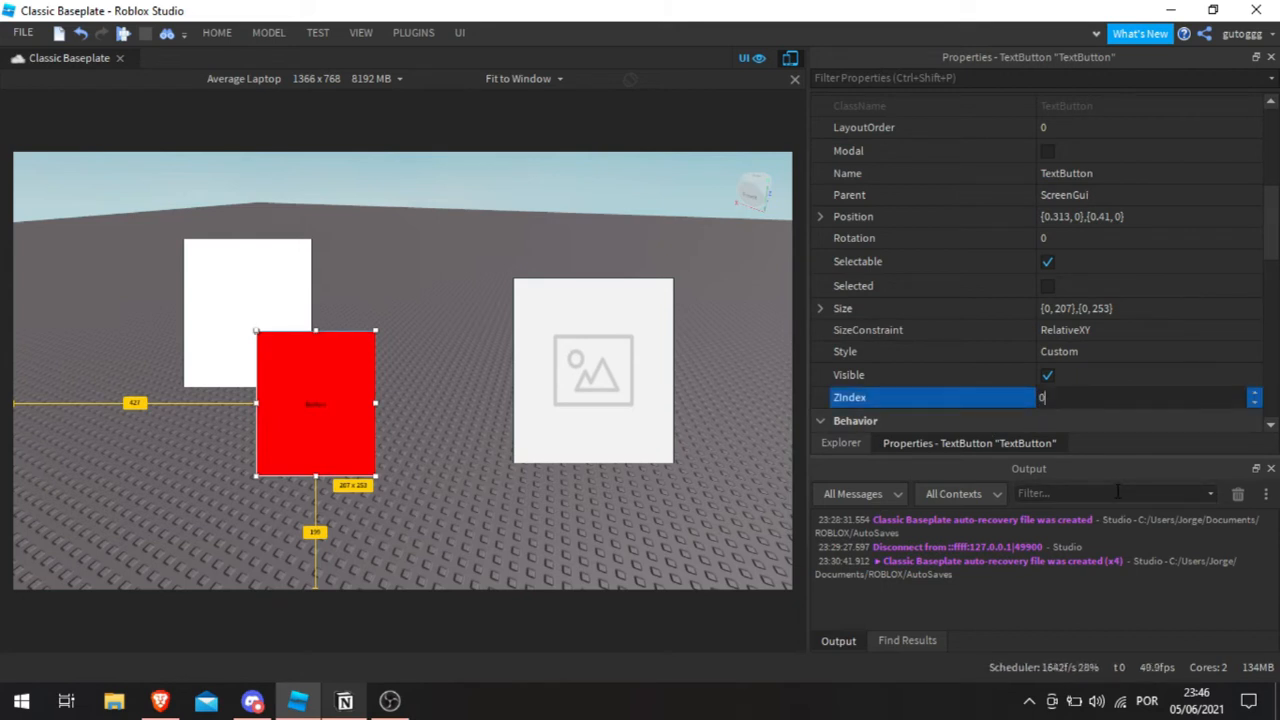
text(0)
key(Return)
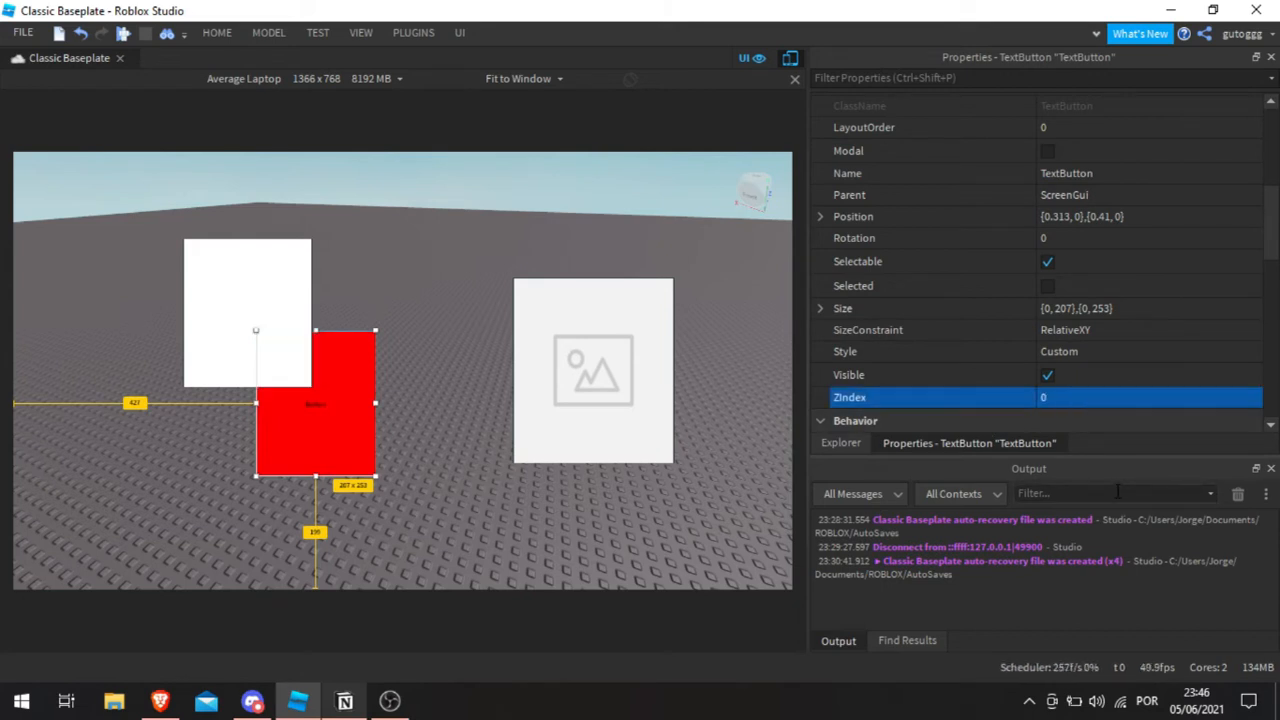
click(432, 395)
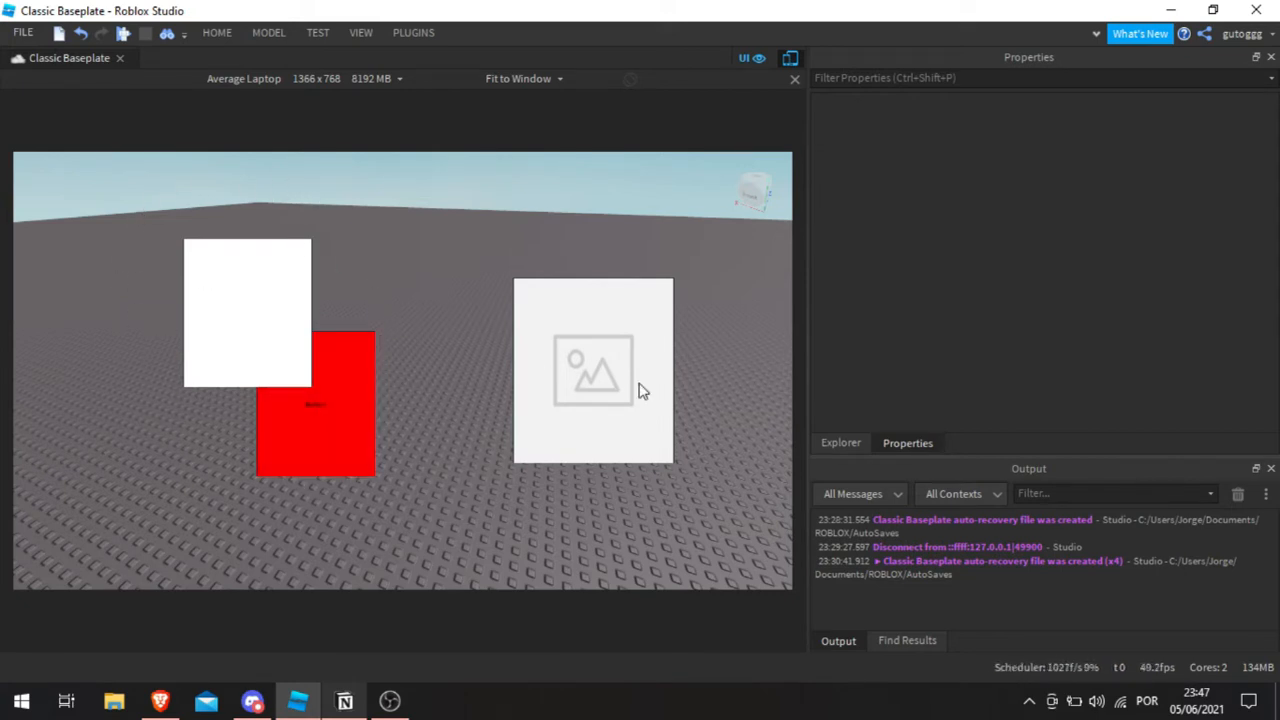
Step: Move the white Frame near the viewport's upper-left corner and shrink it to about 193 × 182 pixels
click(849, 442)
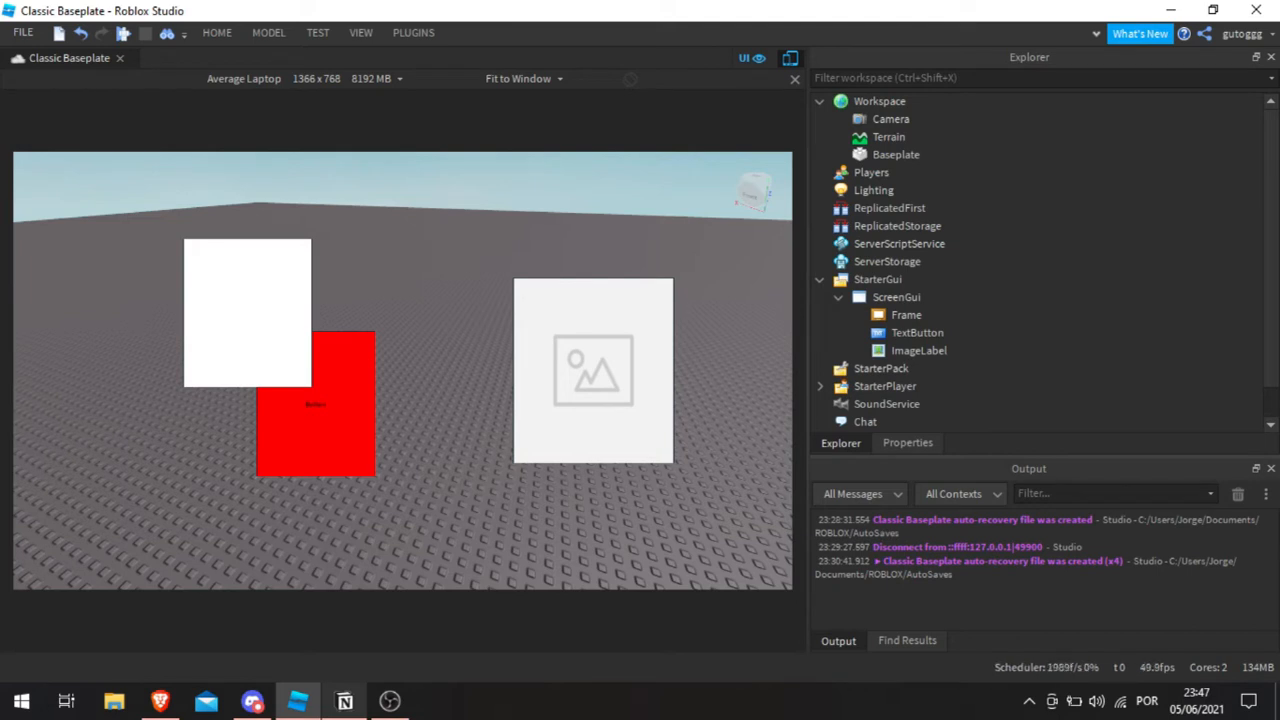
click(906, 315)
shift+click(907, 349)
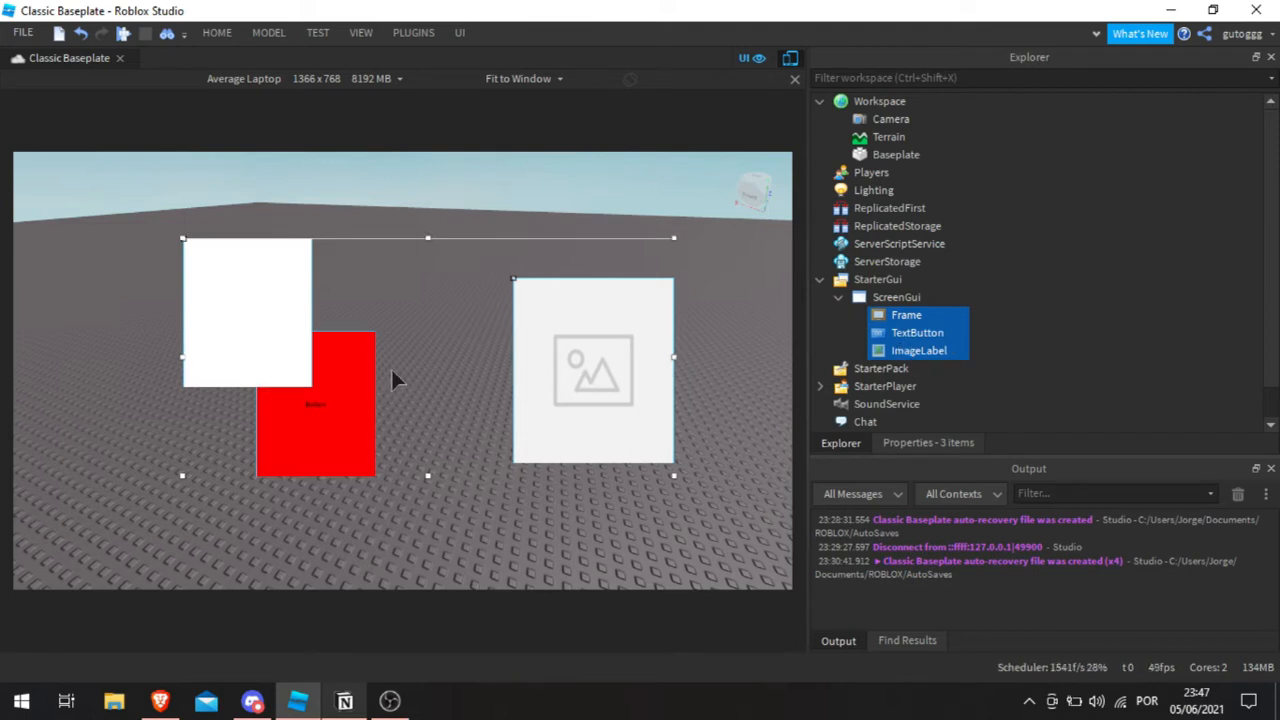
click(338, 300)
click(925, 315)
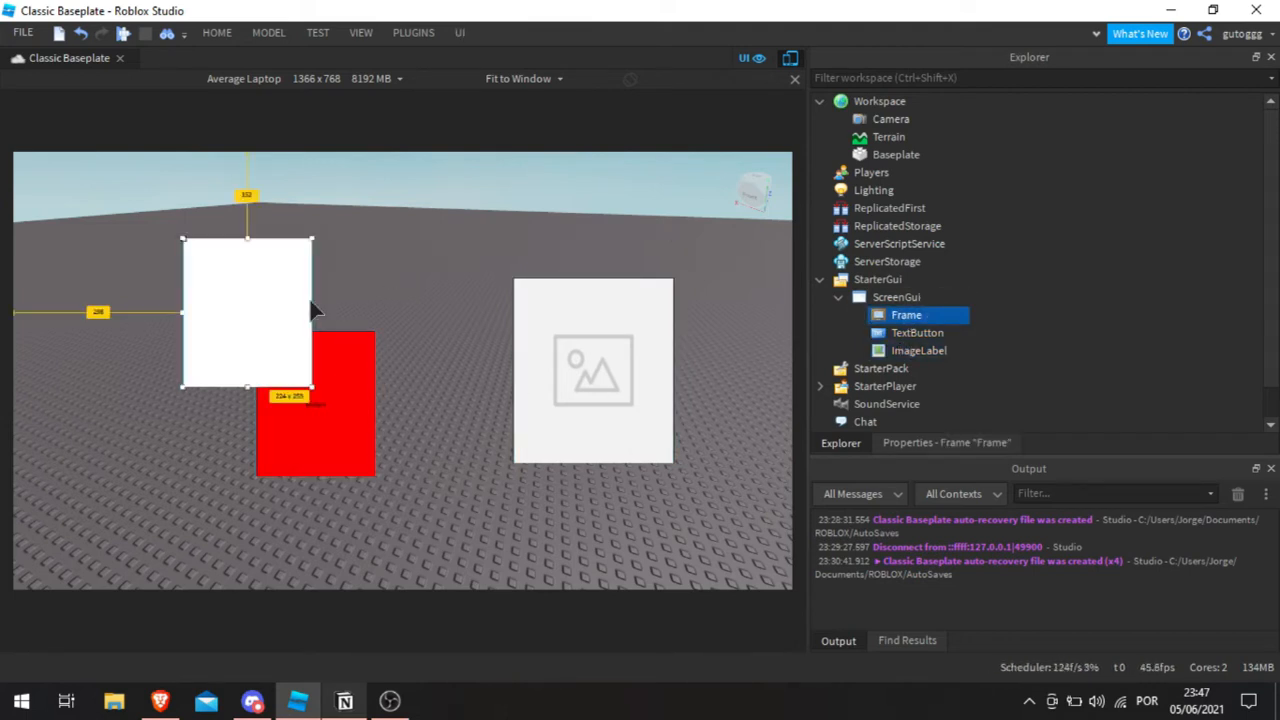
drag(209, 273, 128, 237)
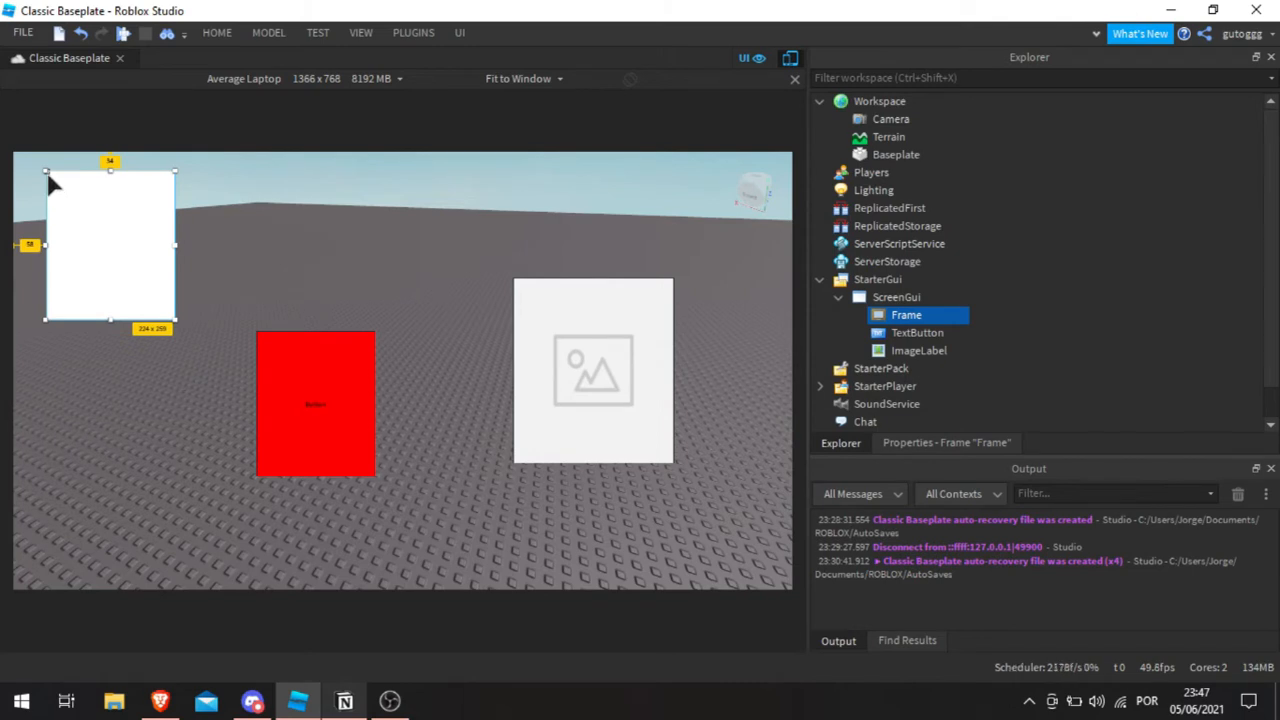
drag(45, 172, 63, 215)
Step: Shrink the red TextButton to about the Frame's height and line it up with the ImageLabel in a row beside the Frame
click(297, 376)
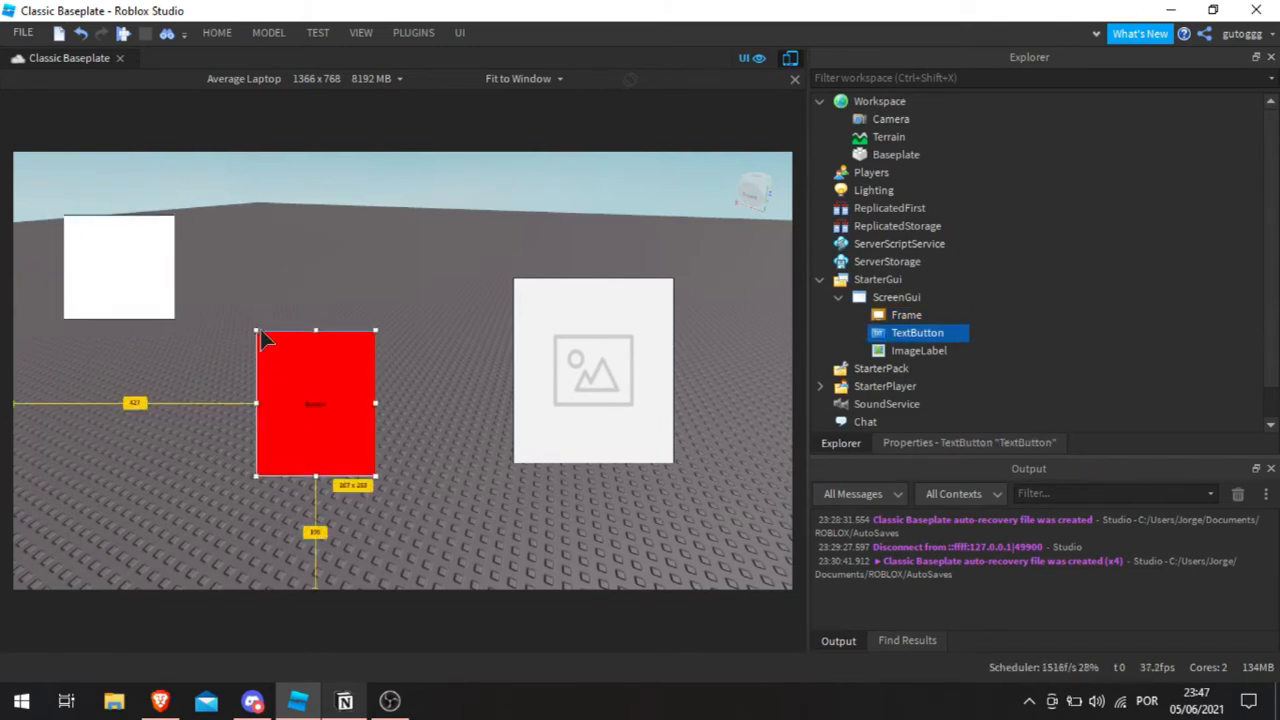
drag(257, 330, 250, 268)
drag(575, 360, 434, 308)
click(437, 411)
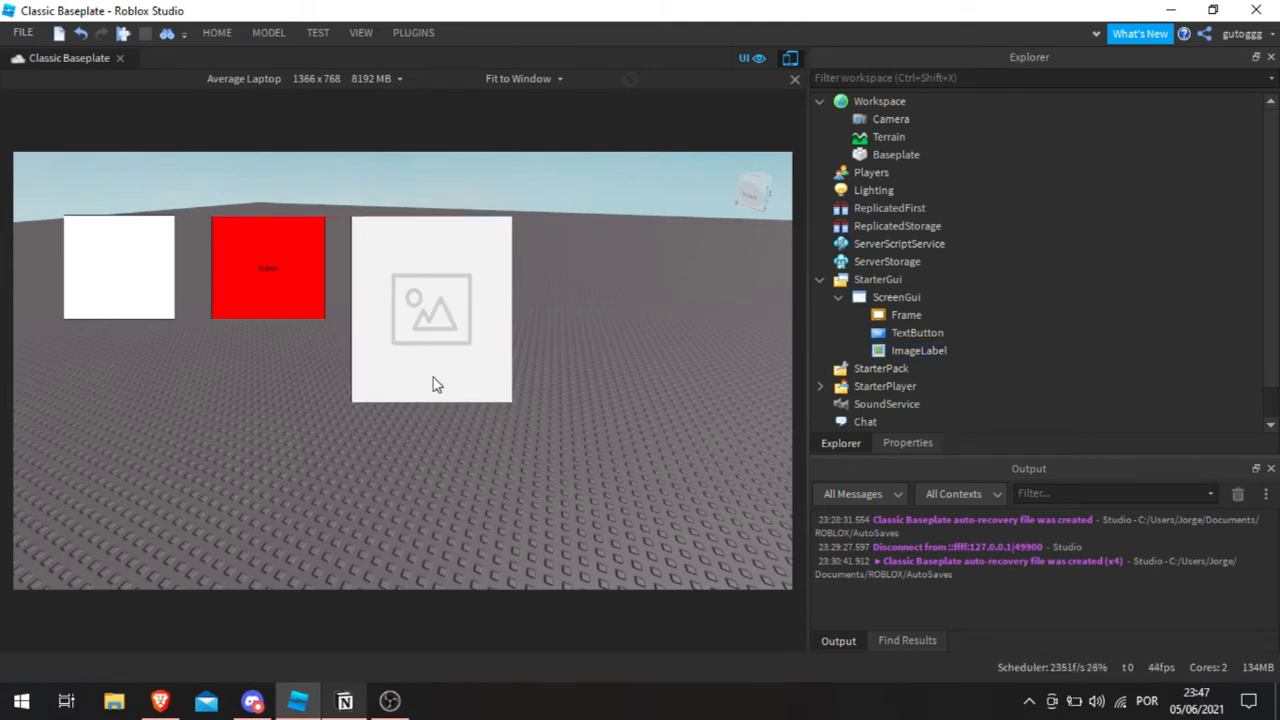
Step: Resize the ImageLabel to about 214 × 178 pixels to match the other two elements in the row
click(930, 350)
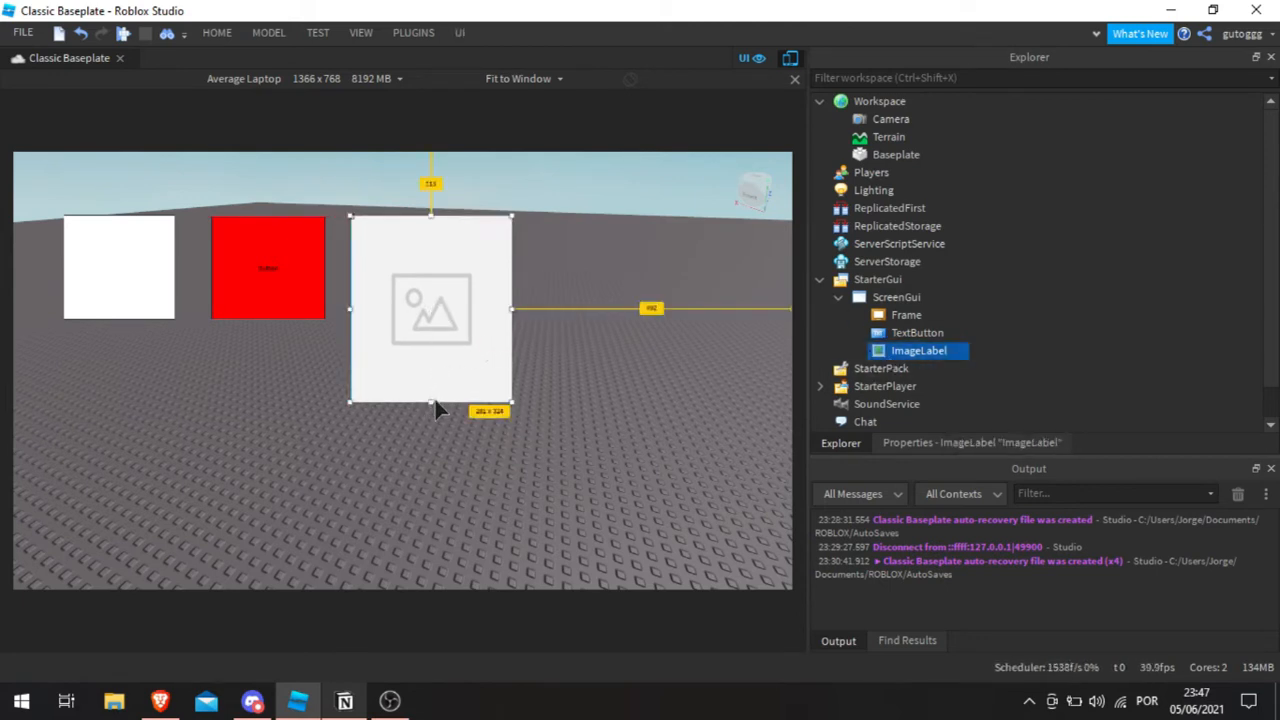
drag(433, 402, 431, 318)
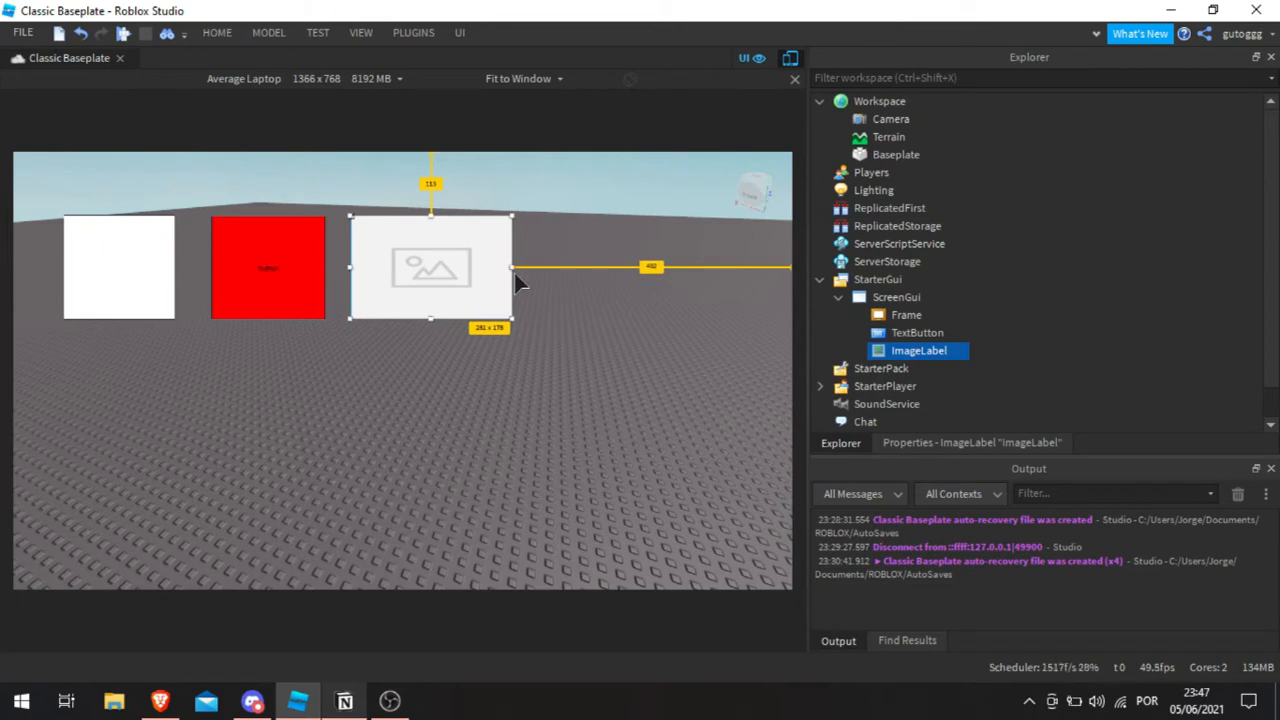
drag(515, 275, 474, 267)
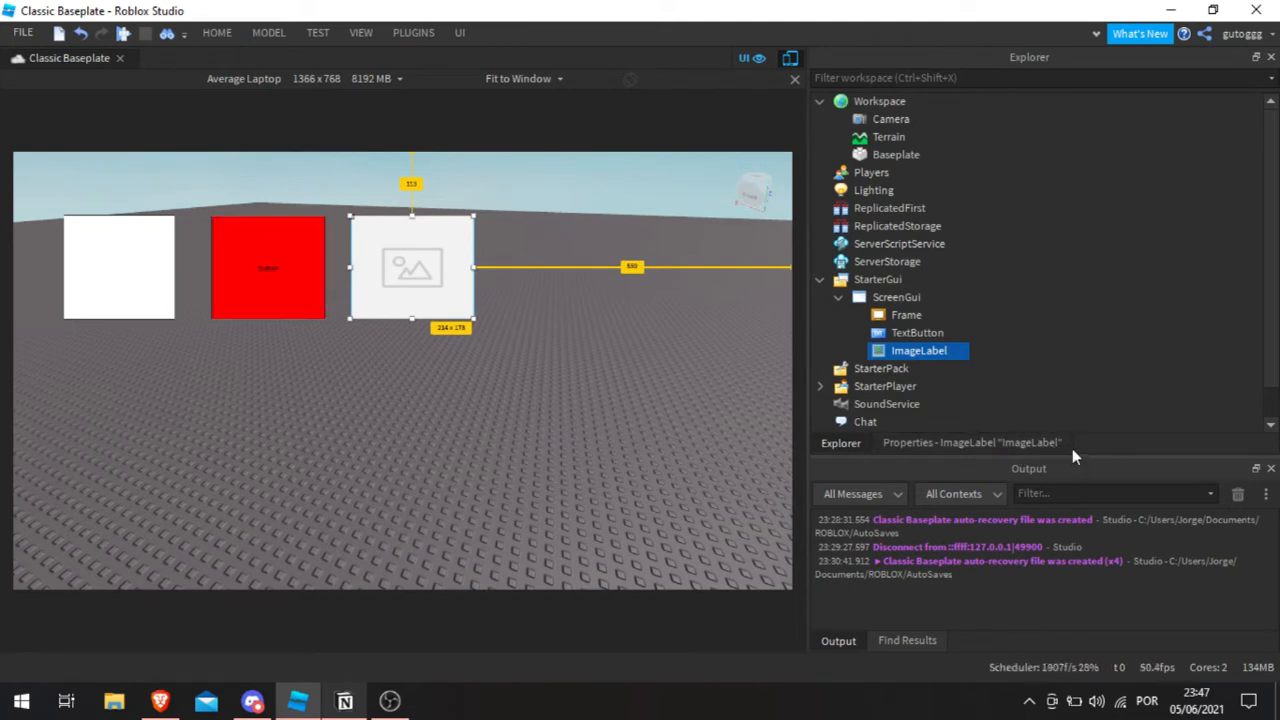
Step: Set the Frame's BackgroundColor3 to blue with the RGB value 0, 0, 255
click(889, 321)
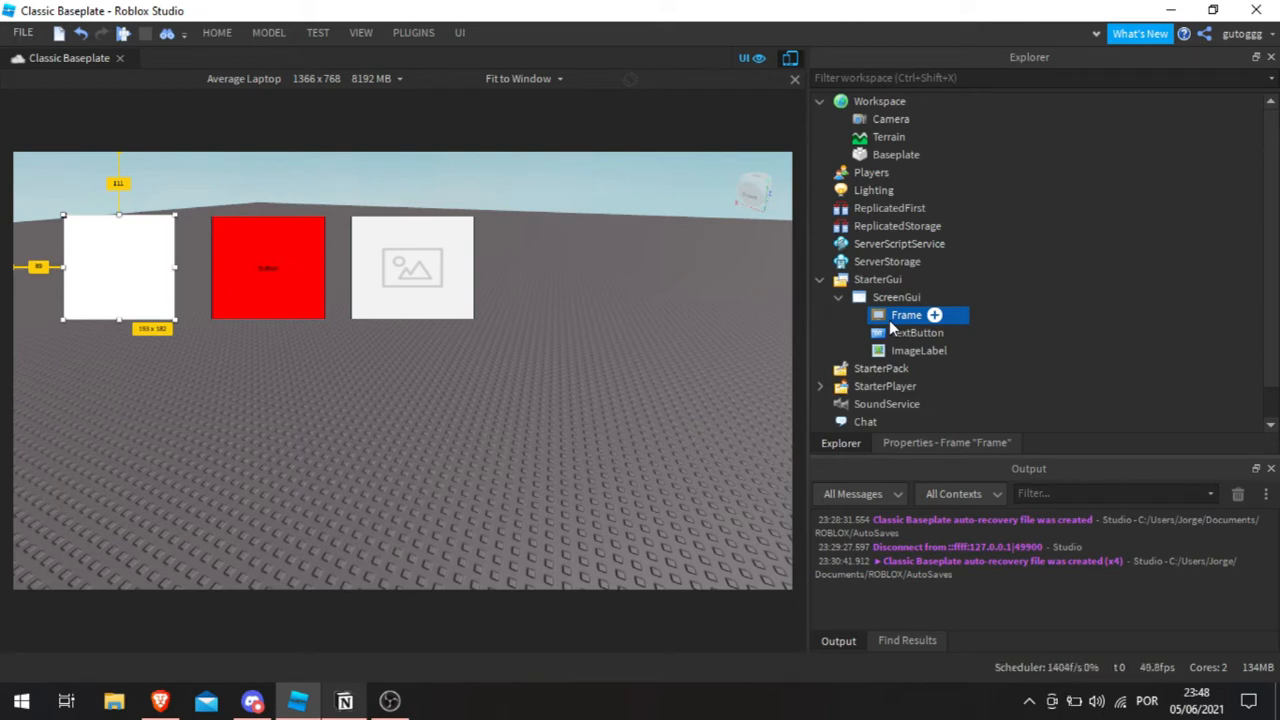
click(925, 443)
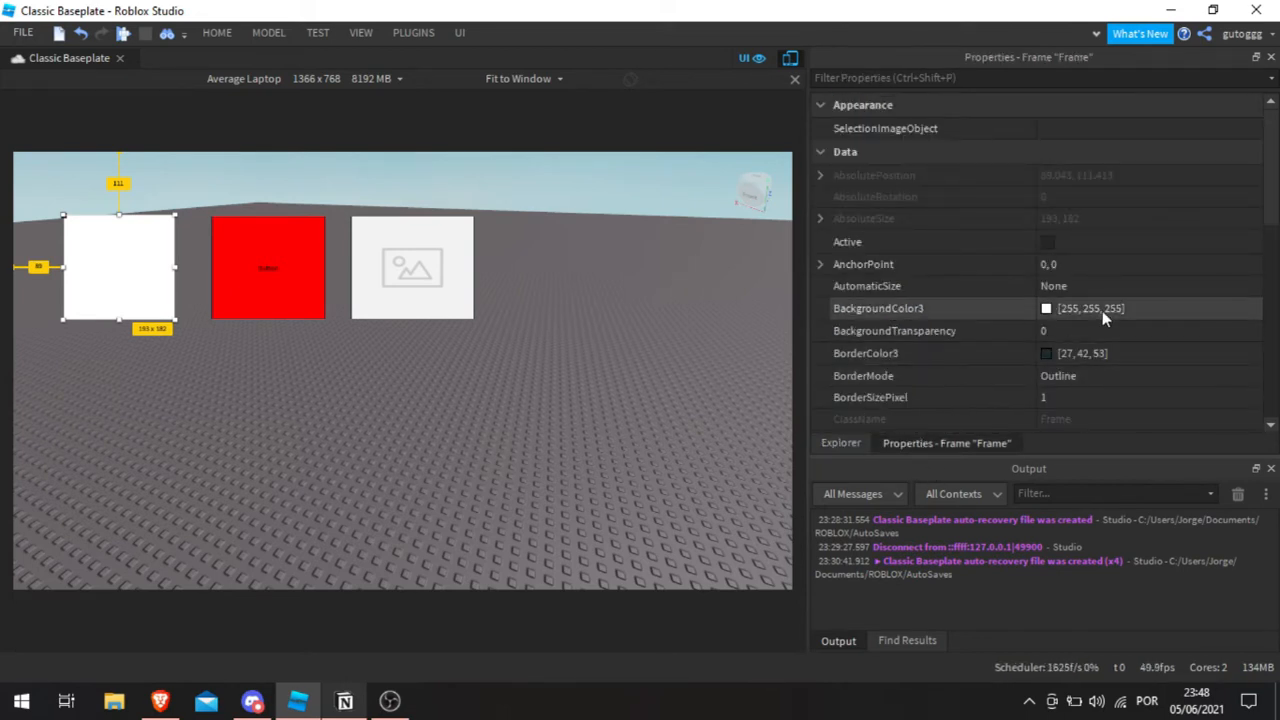
scroll(1103, 311, down, 3)
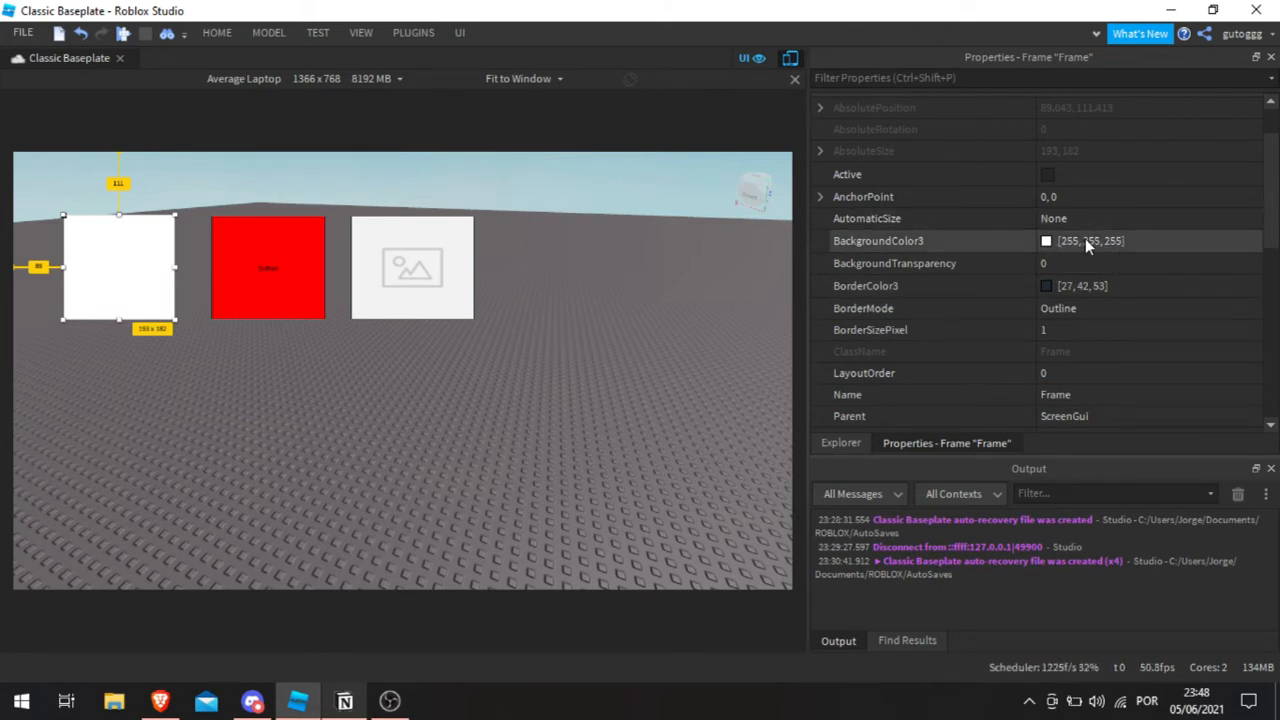
click(1073, 238)
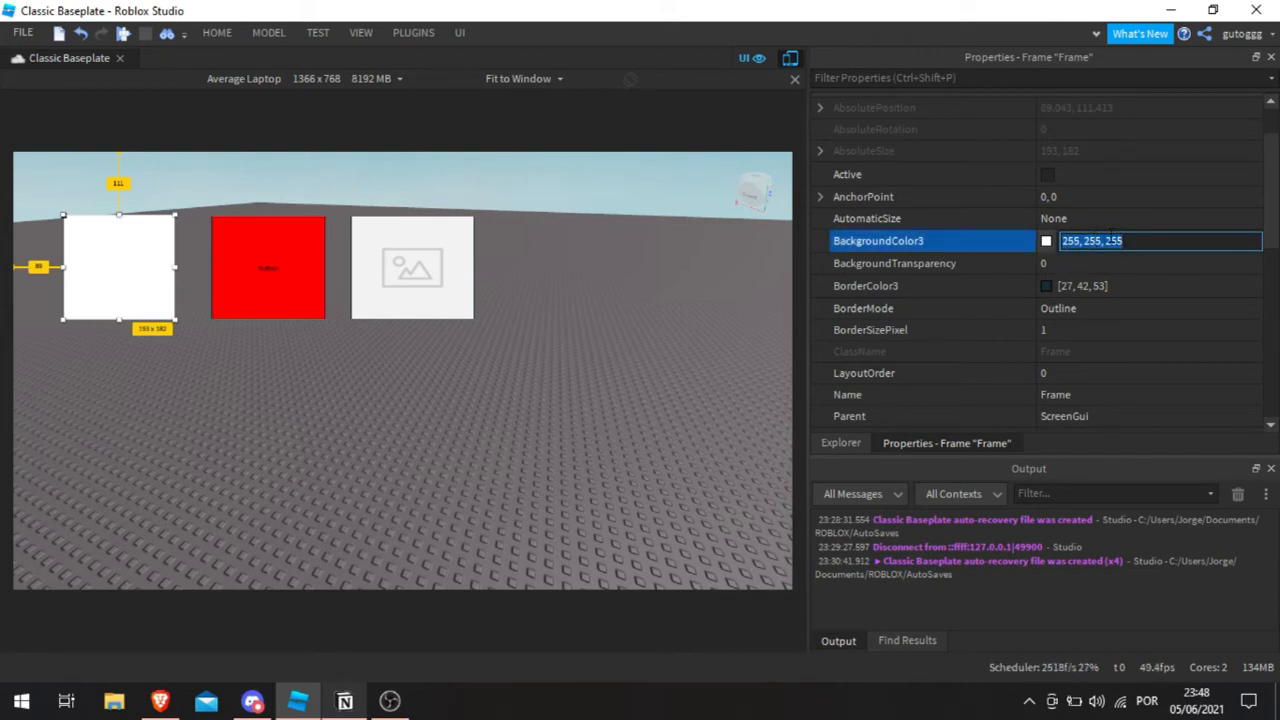
click(1109, 241)
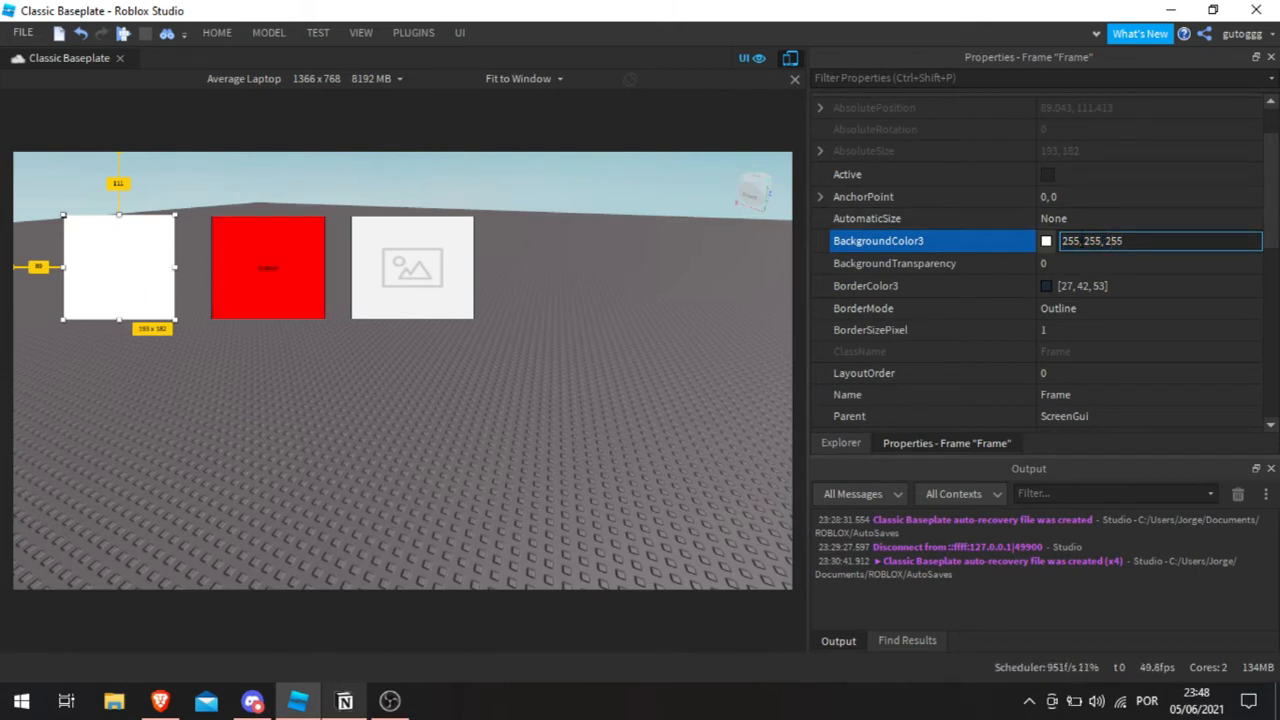
double_click(1071, 241)
text(0)
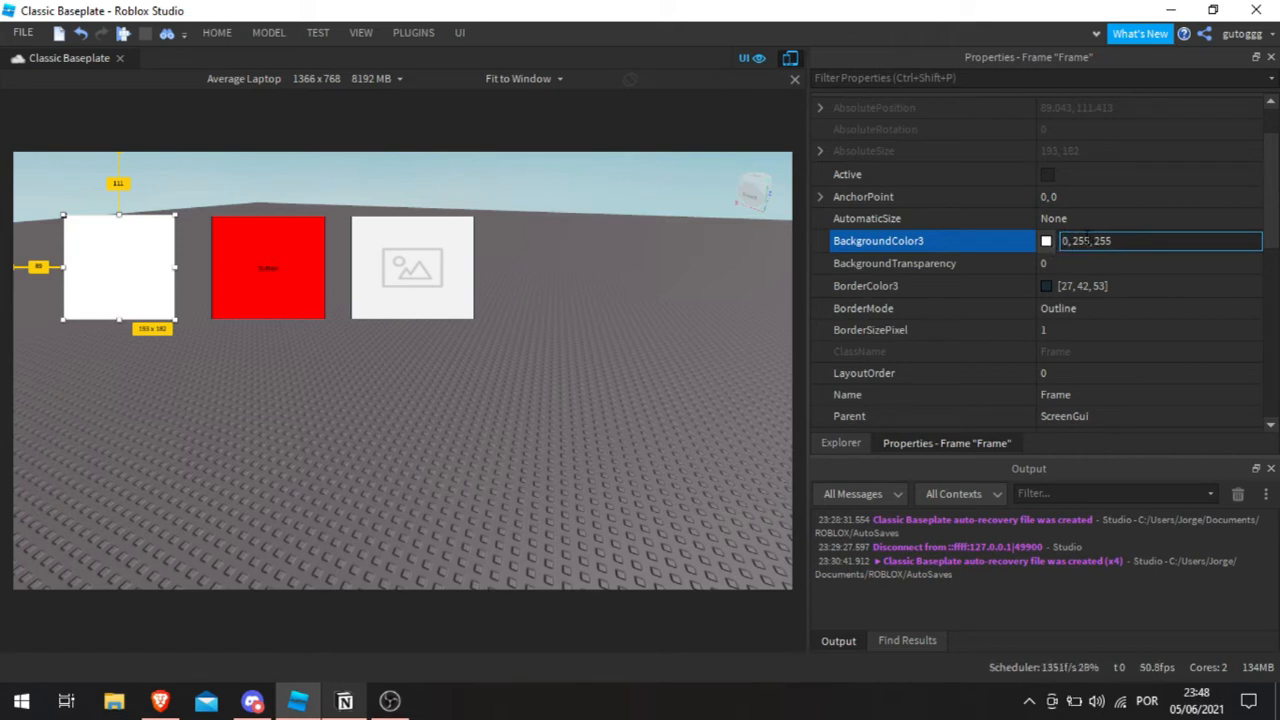
double_click(1082, 241)
text(0,)
key(Return)
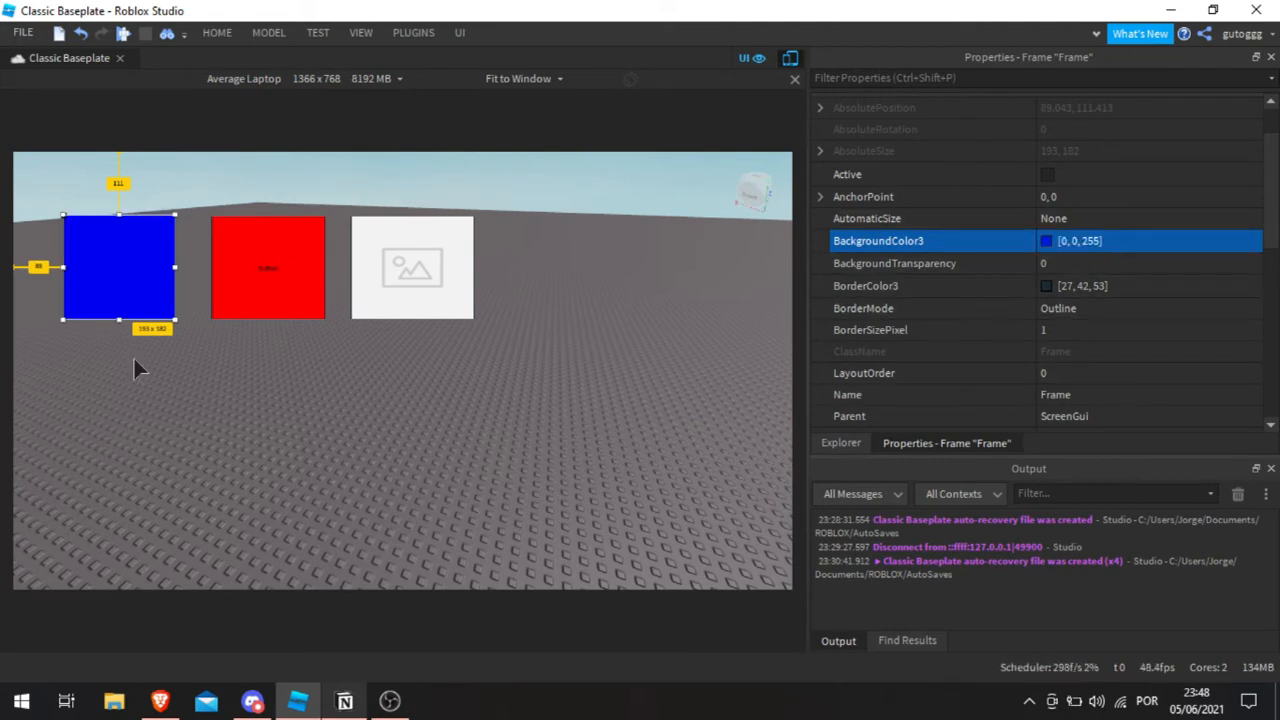
Step: Set the Frame's BackgroundColor3 to red with the RGB value 255, 0, 0
click(1090, 242)
double_click(1092, 242)
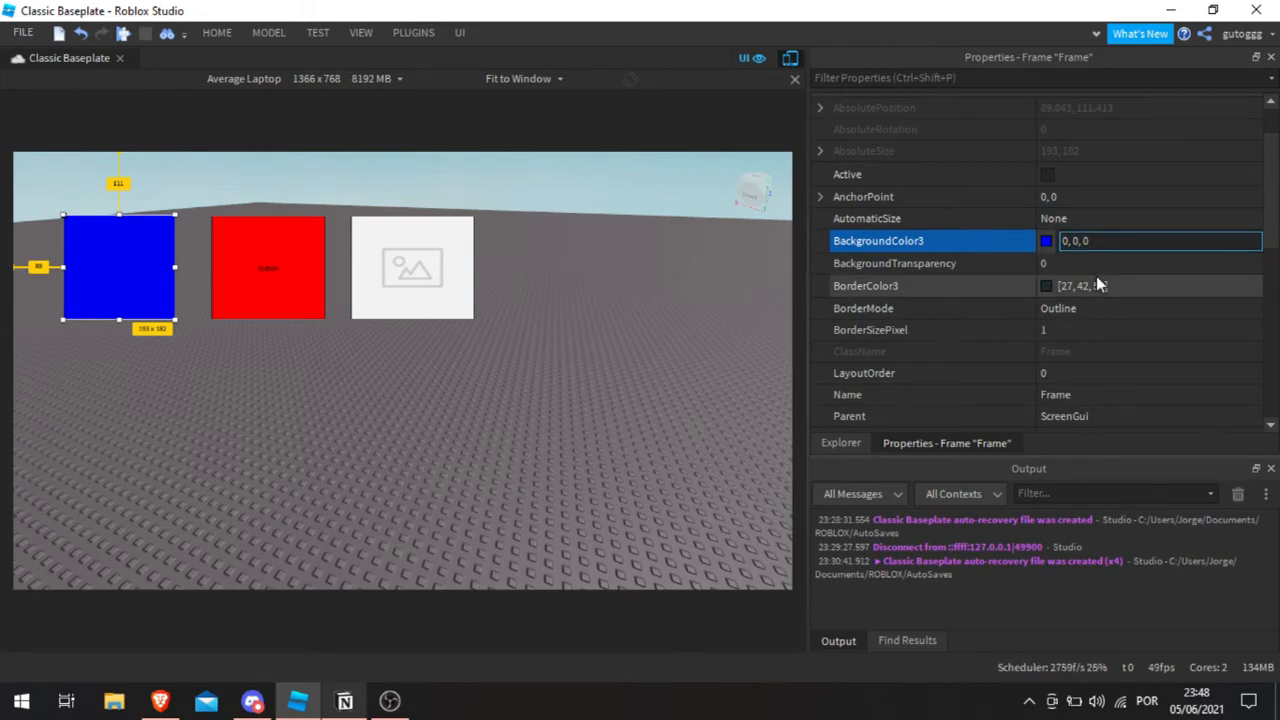
key(Return)
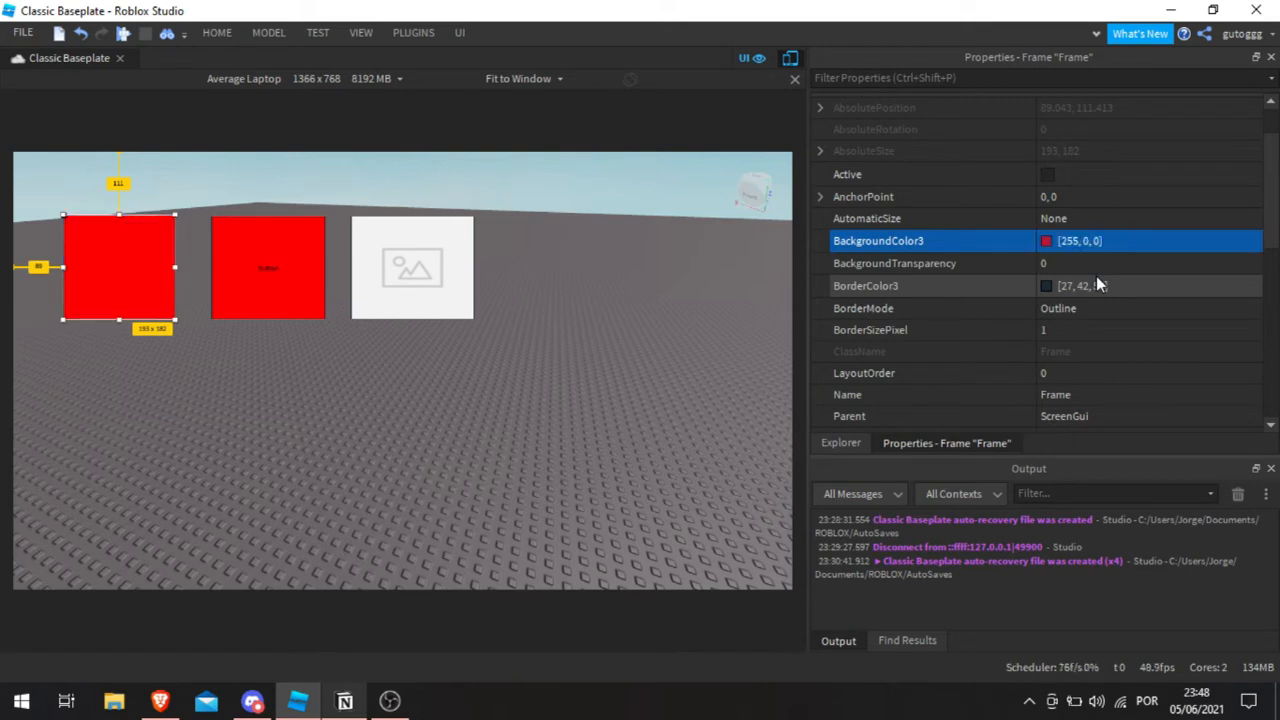
Step: Try the RGB values 25, 0, 0, 150, 0, 0 and 0, 0, 0 for the Frame's BackgroundColor3
double_click(1069, 242)
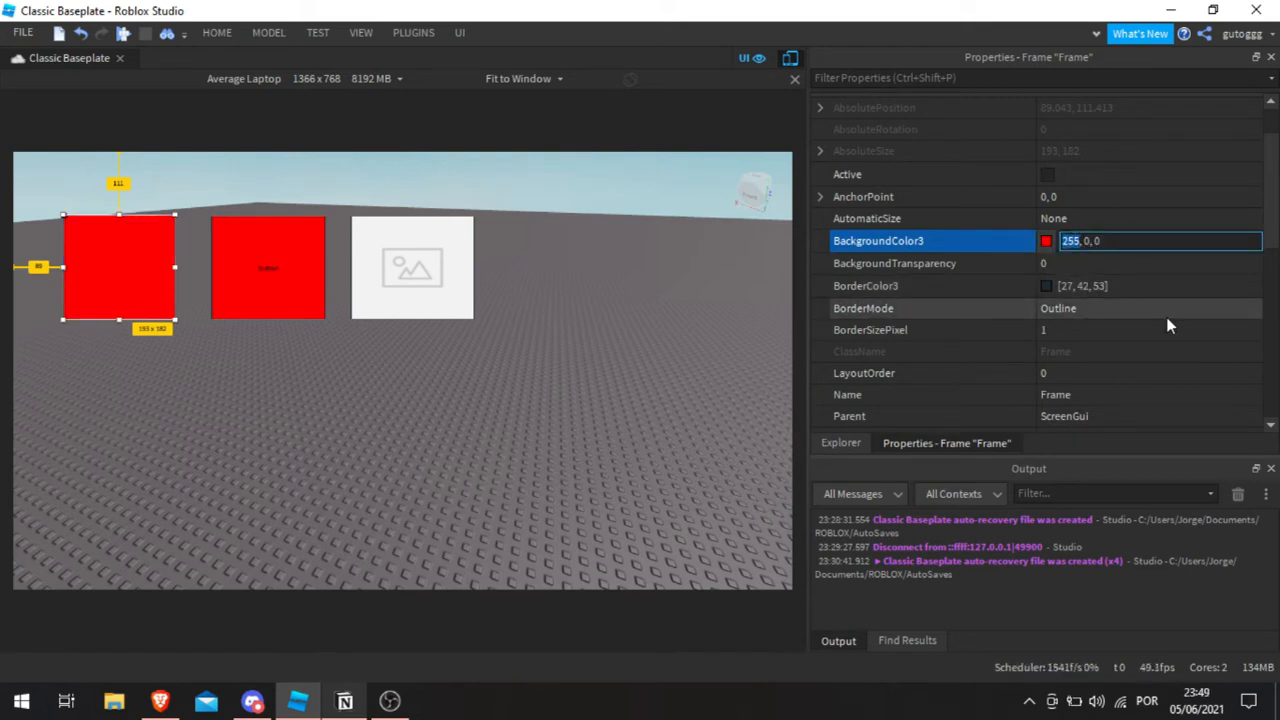
text(25)
key(Return)
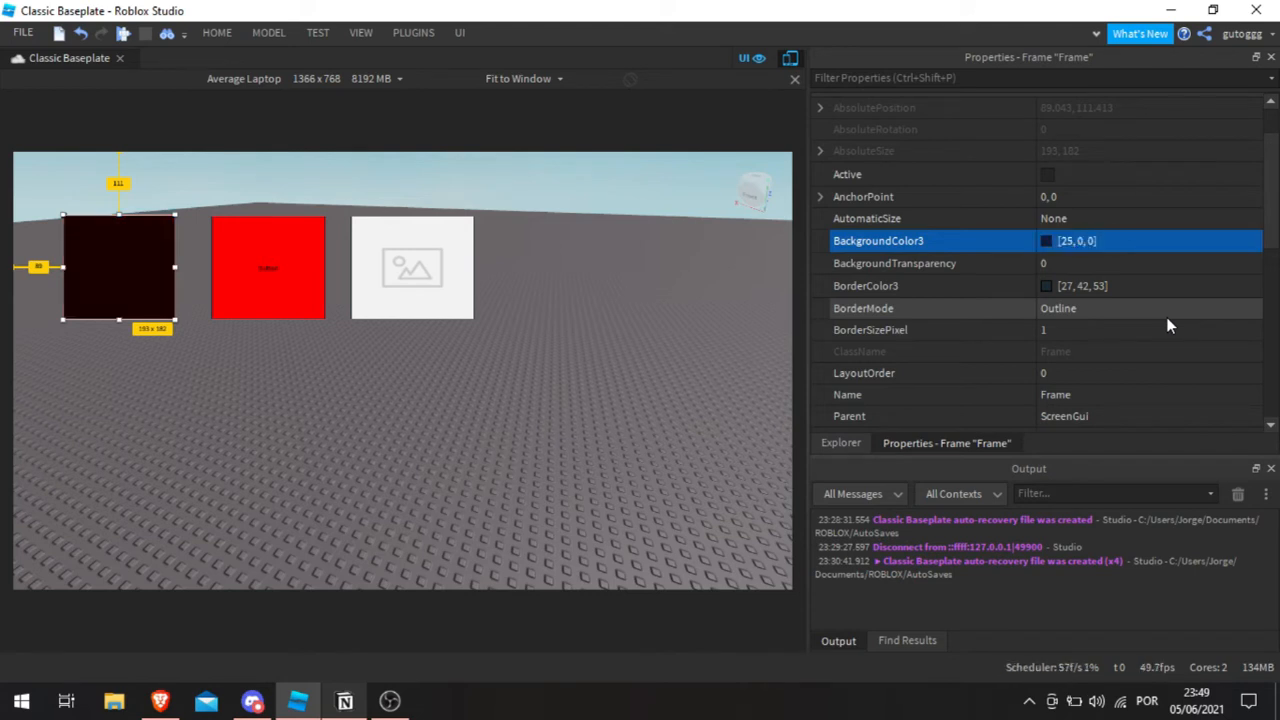
double_click(1058, 240)
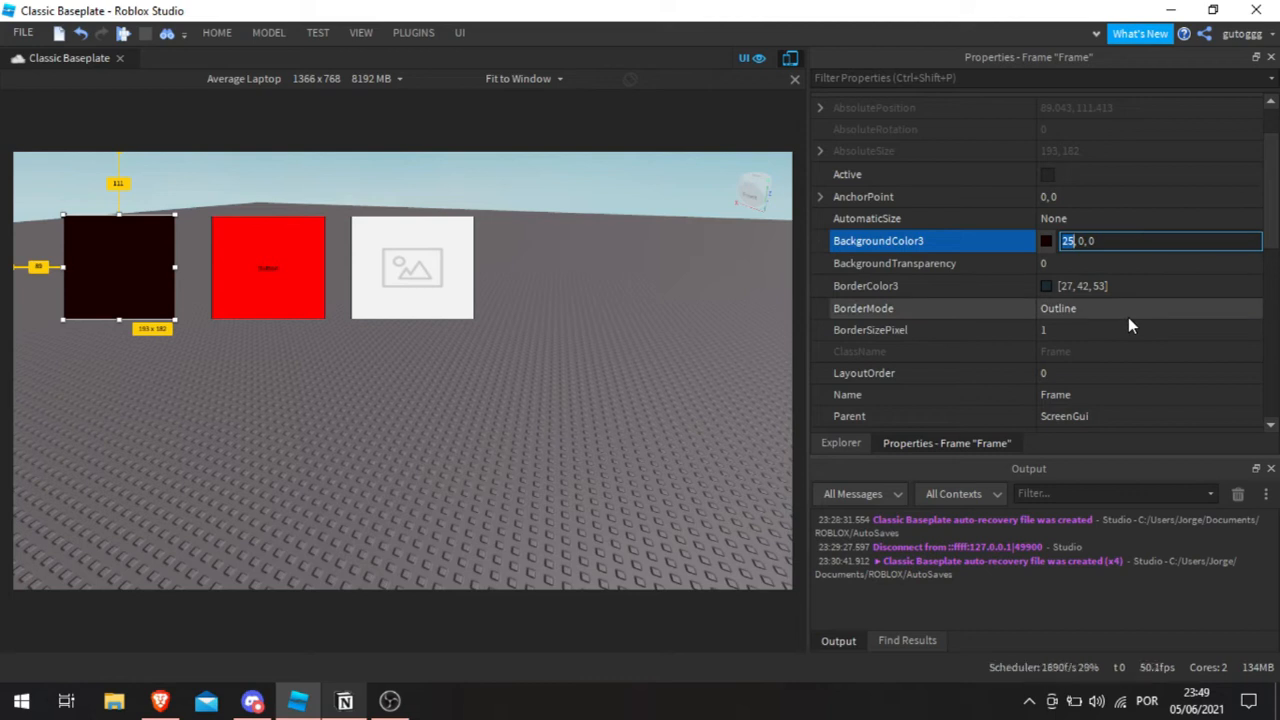
text(150)
key(Return)
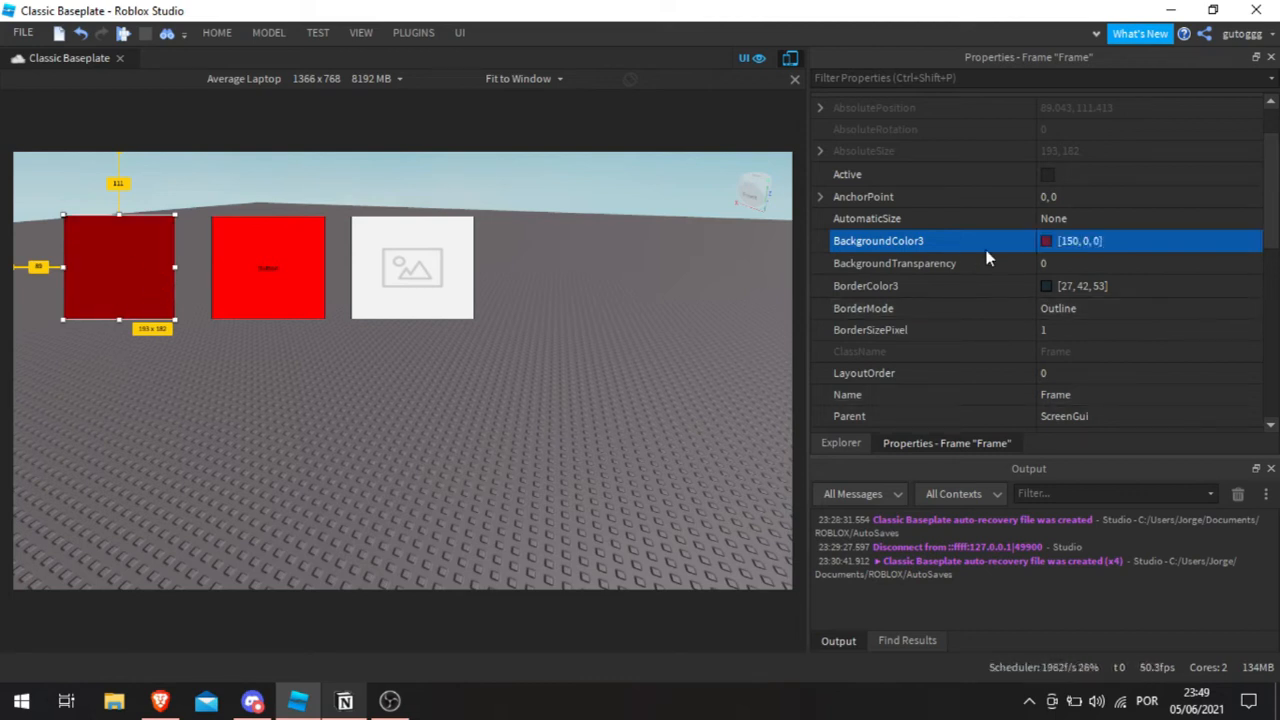
double_click(1068, 241)
text(0)
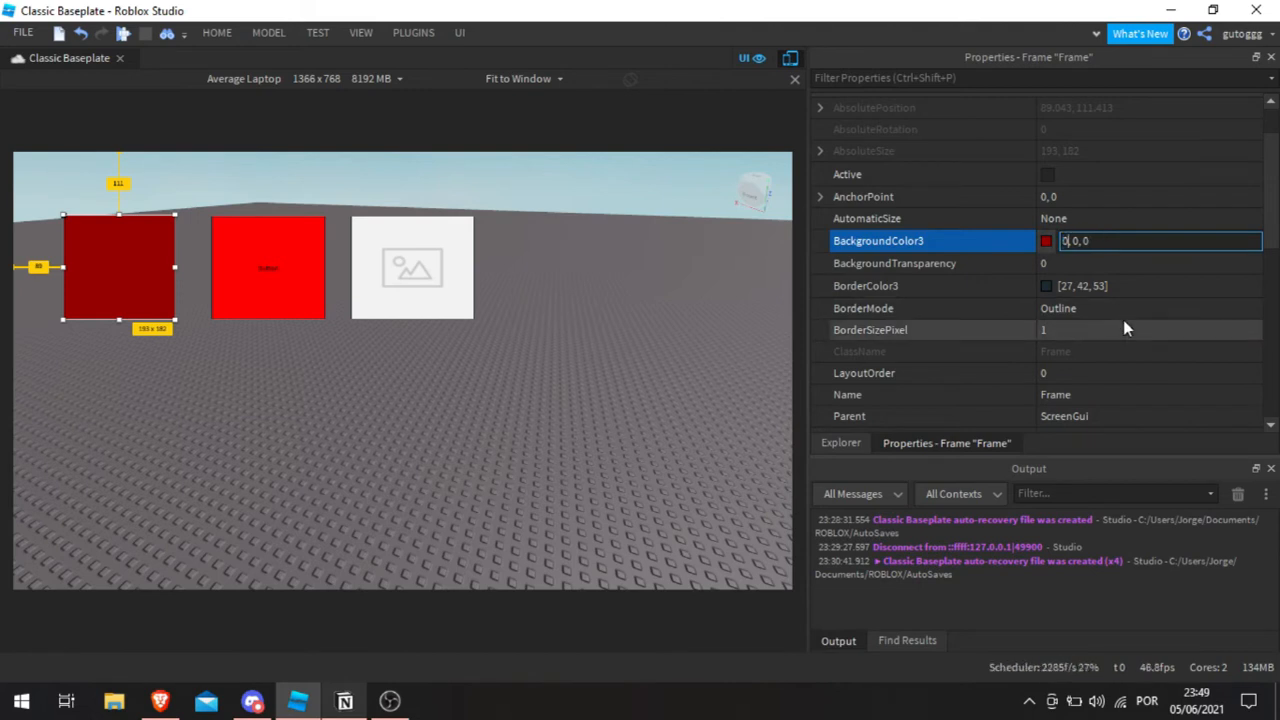
key(Return)
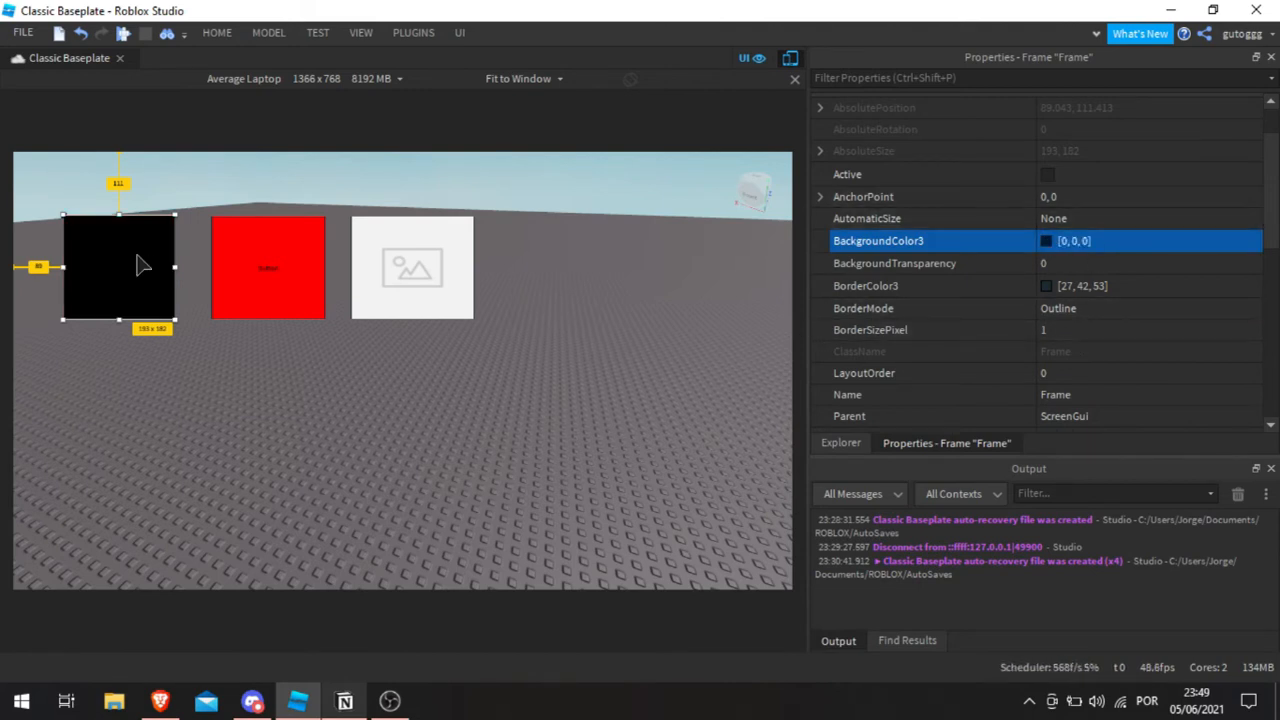
Step: Set the Frame's BackgroundColor3 to white with the RGB value 255, 255, 255
click(1090, 244)
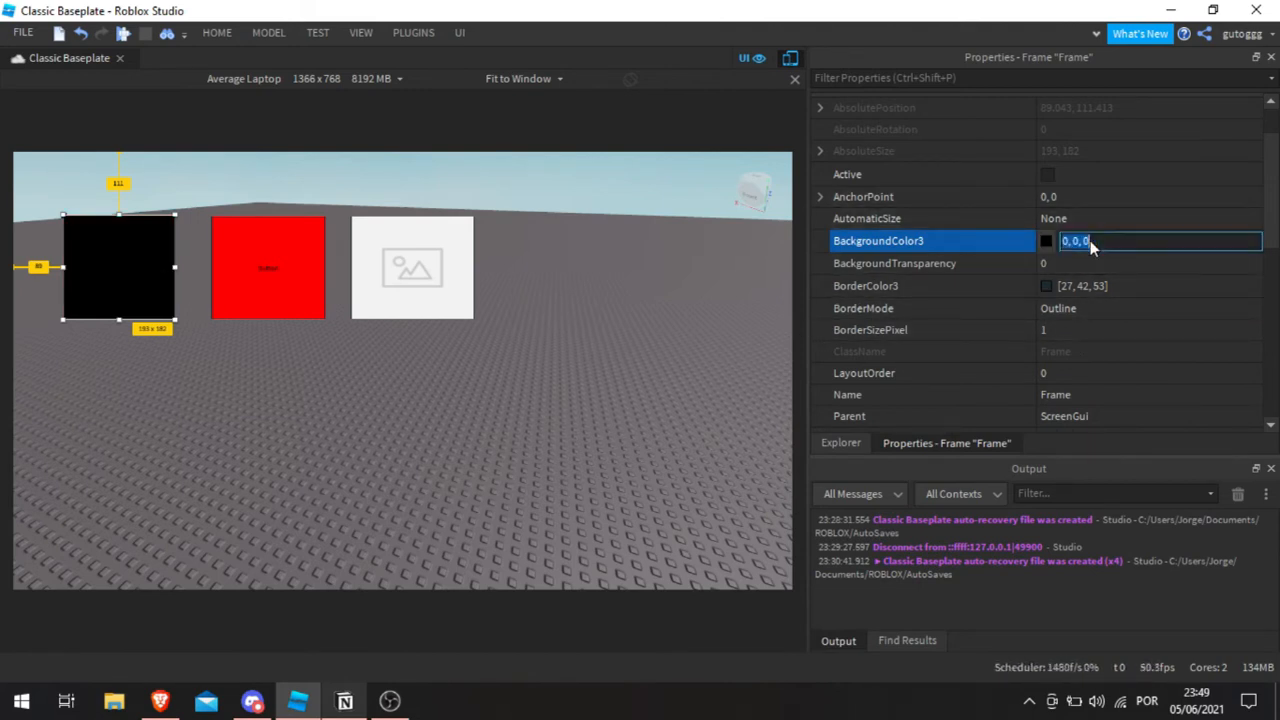
text(255, 255, 255)
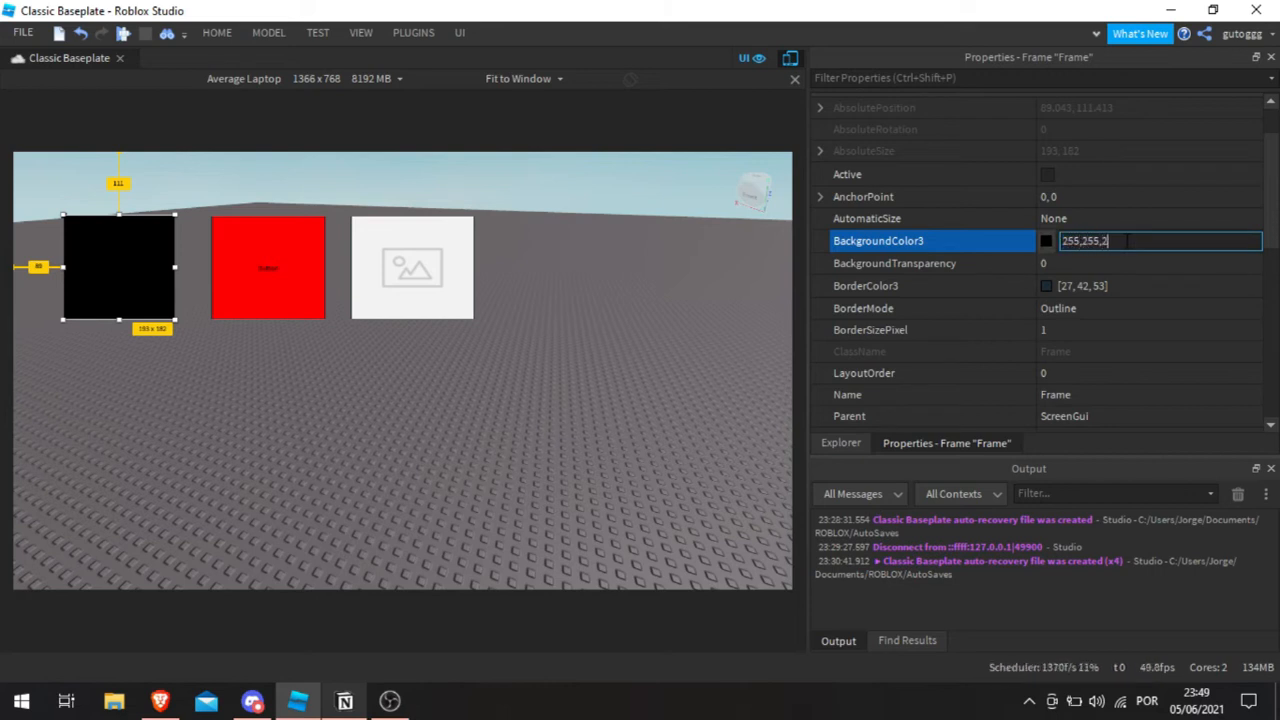
key(Return)
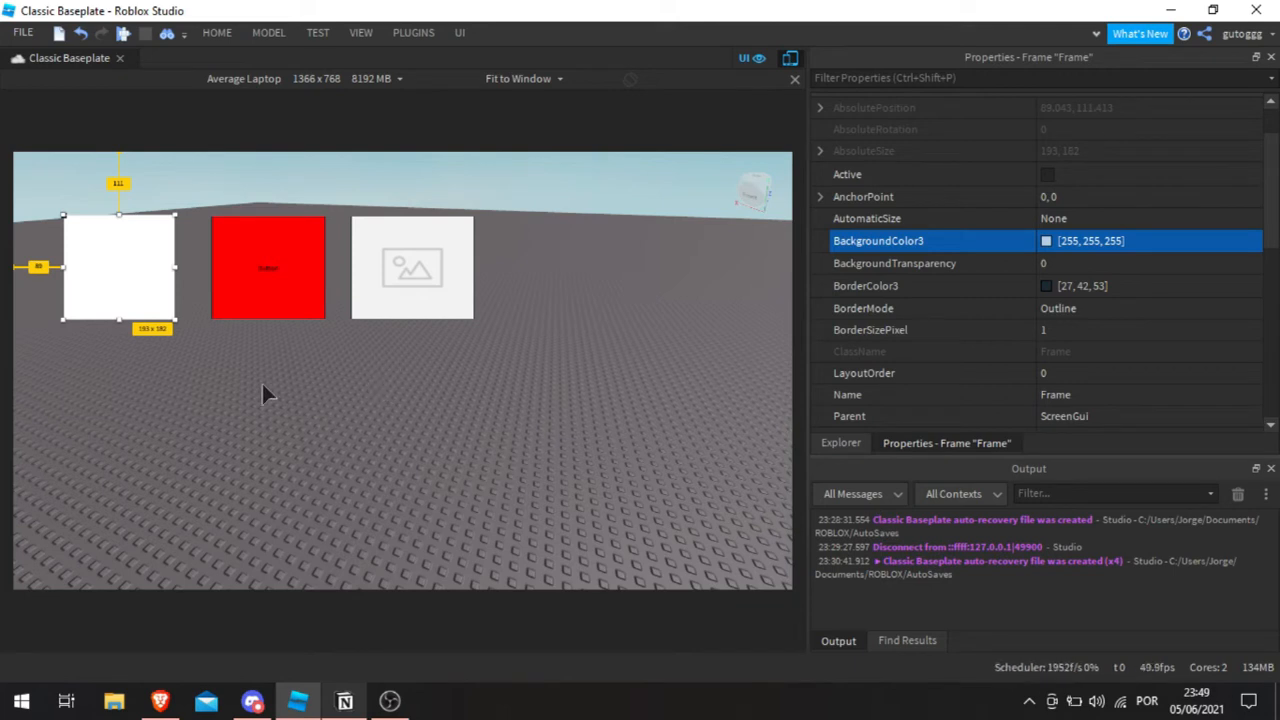
Step: Open the colour picker for the TextButton's BackgroundColor3 and choose a lime green, about #b2ff0b
click(287, 287)
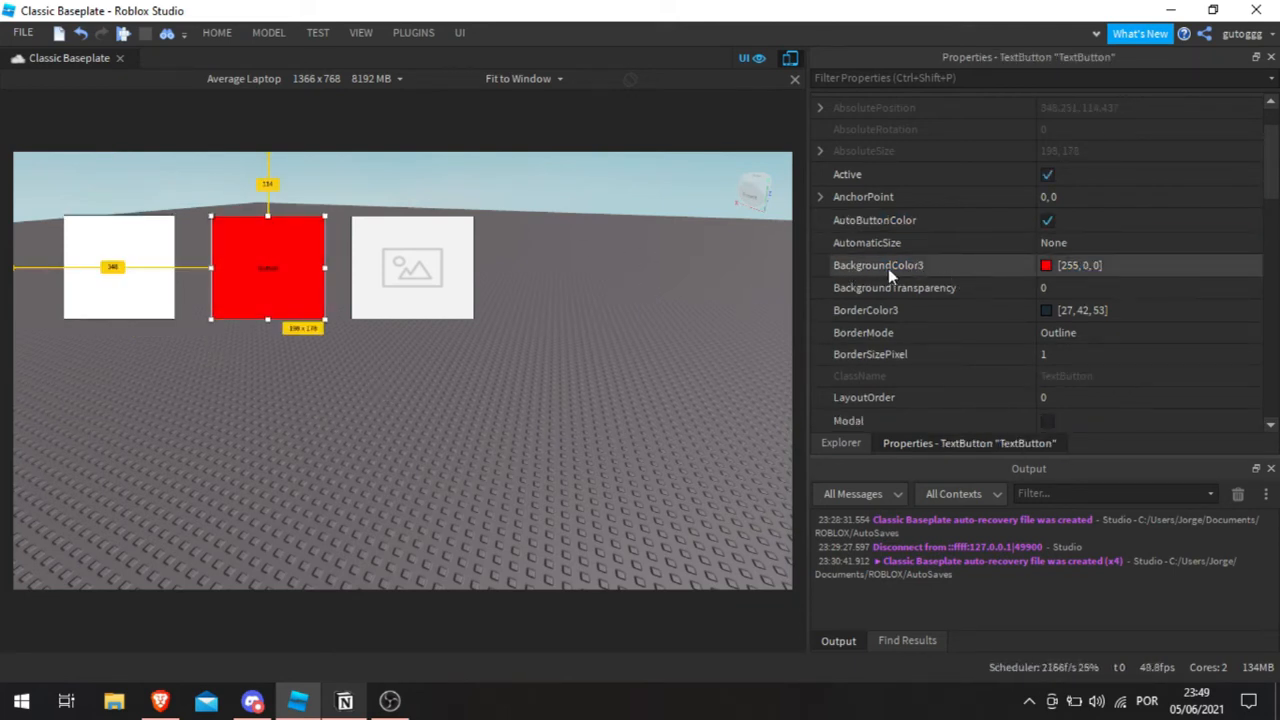
click(1086, 266)
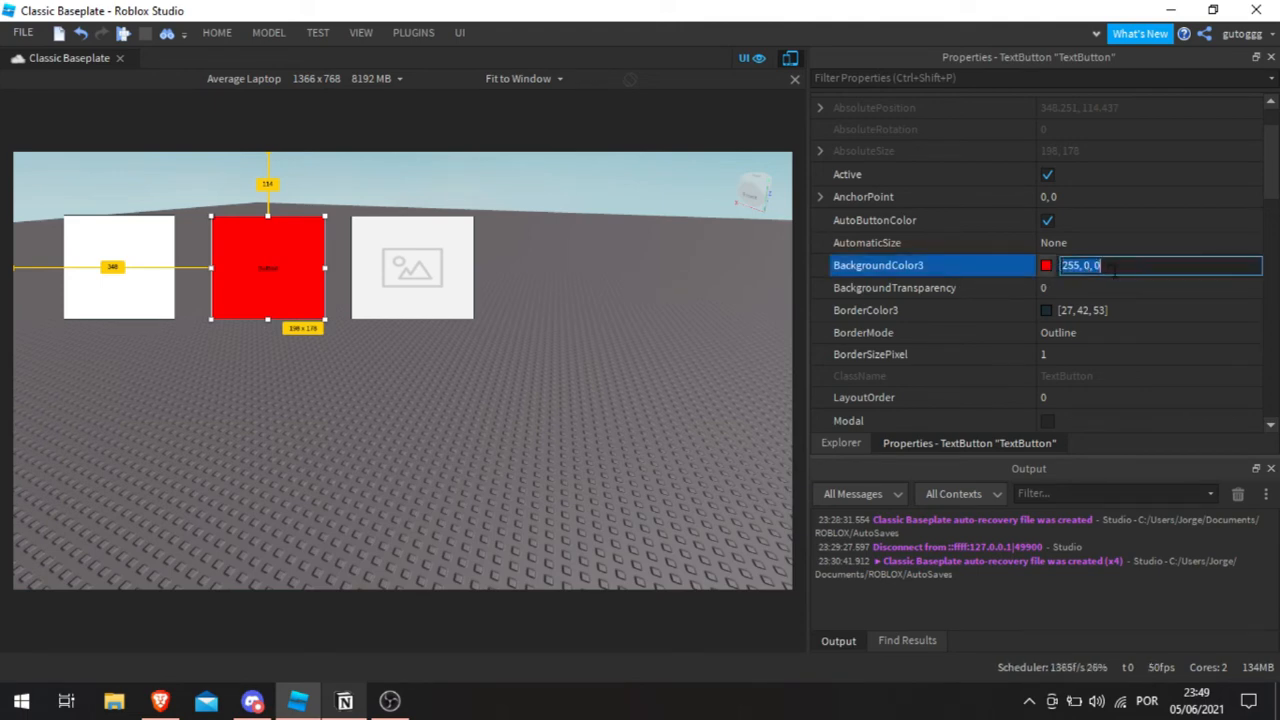
click(1046, 270)
drag(603, 158, 808, 118)
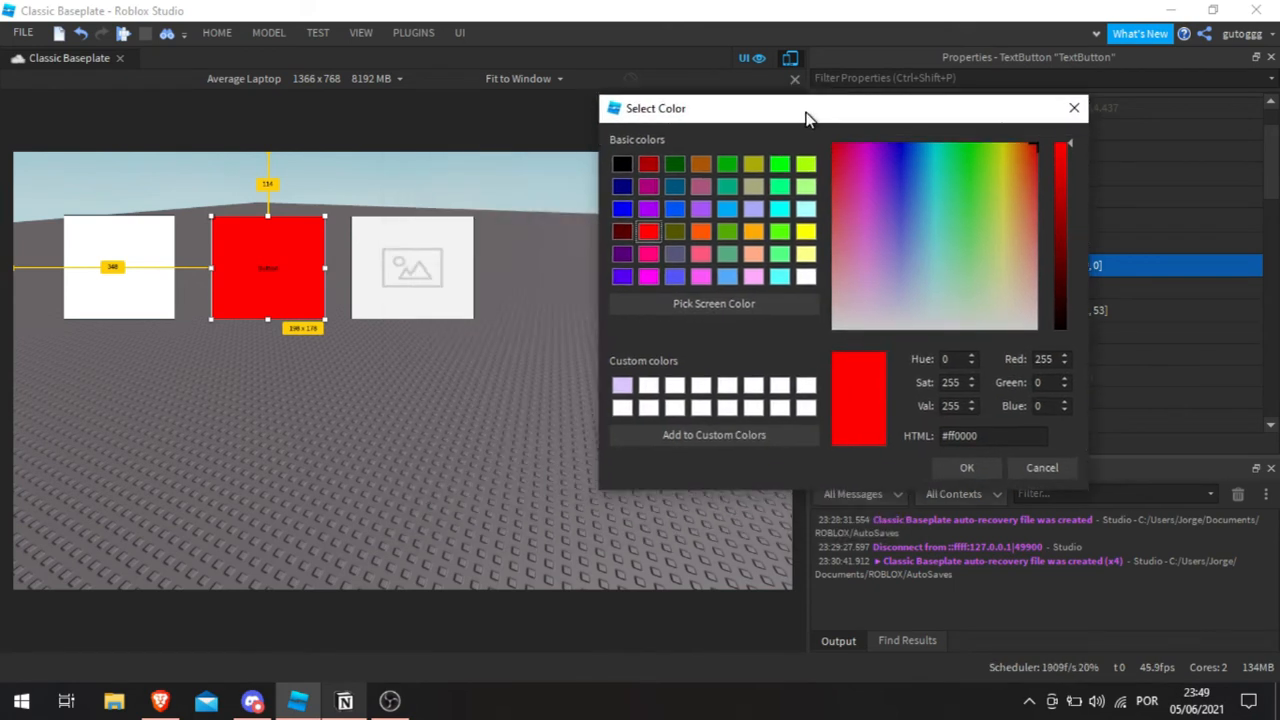
drag(897, 224, 1049, 113)
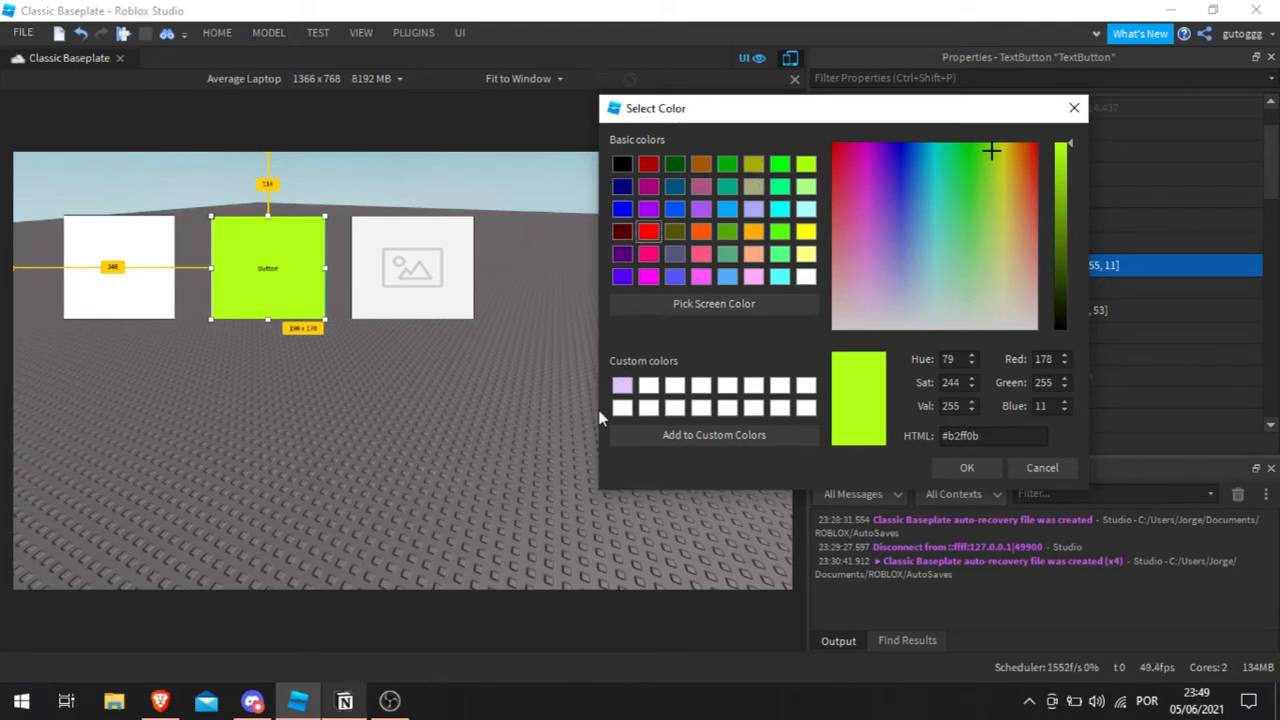
Step: Choose the lime green #a8ff1c for the TextButton and save it as a custom colour
click(648, 389)
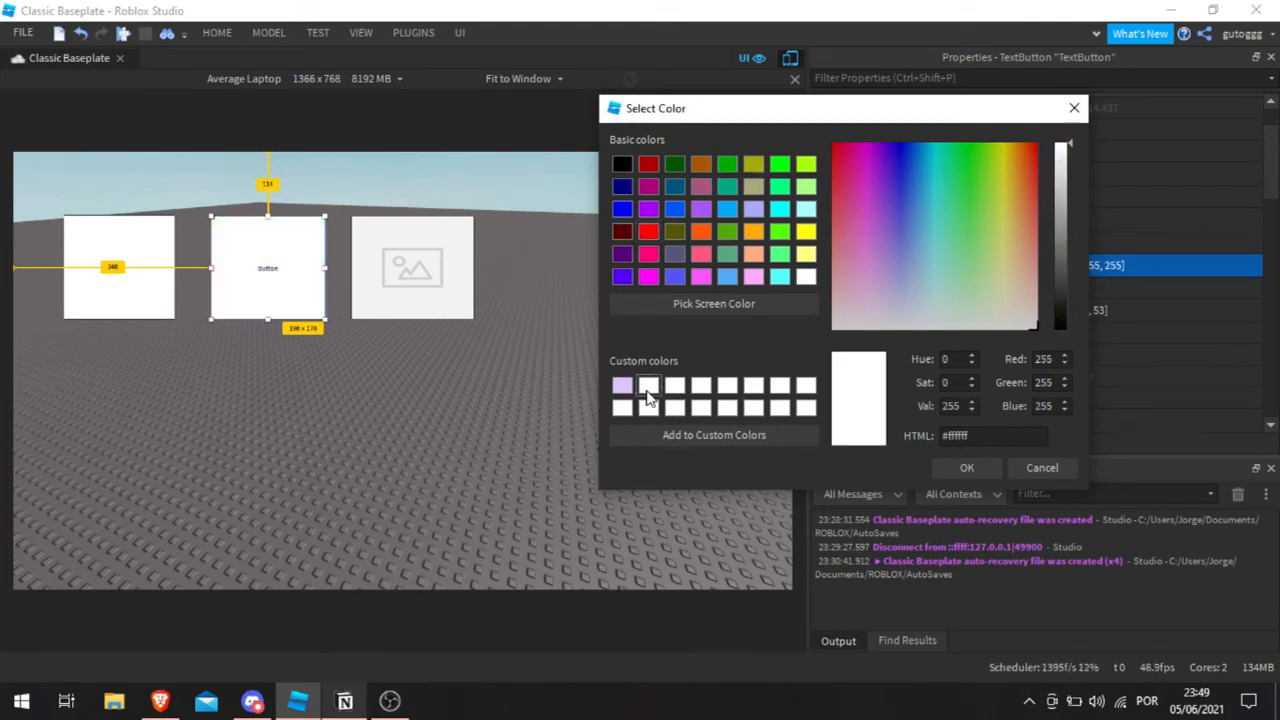
drag(967, 207, 987, 155)
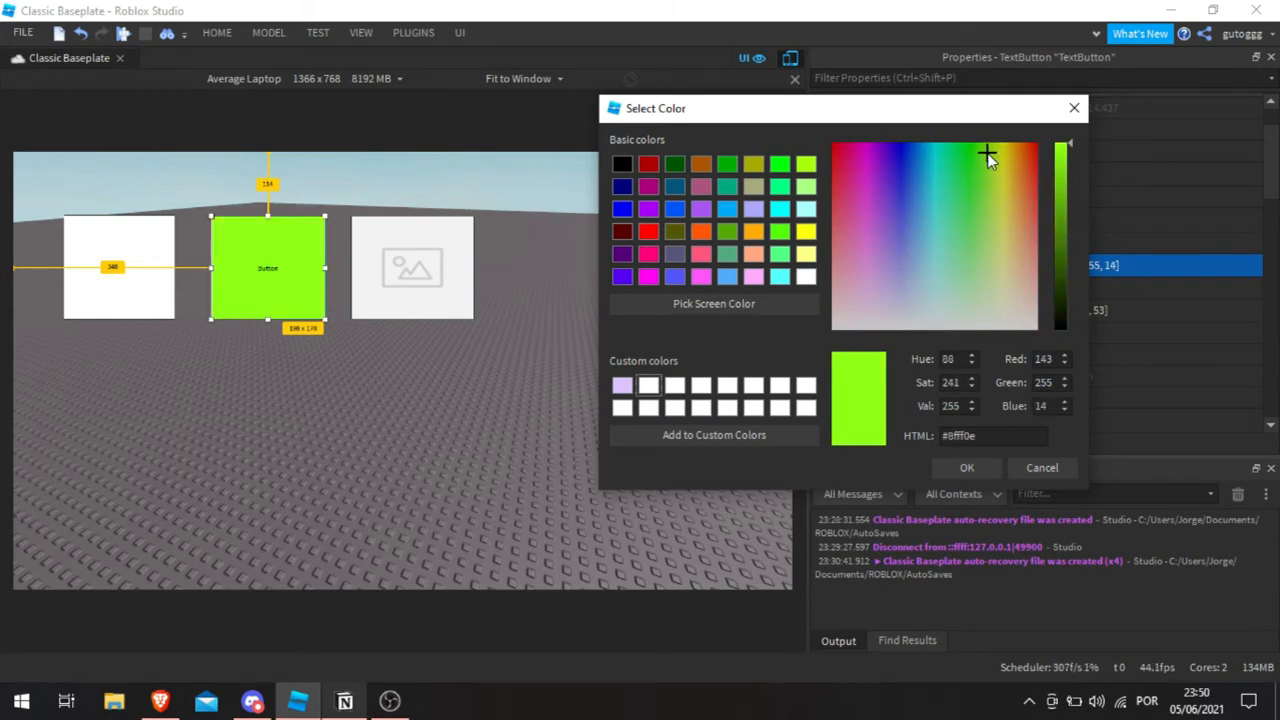
click(648, 390)
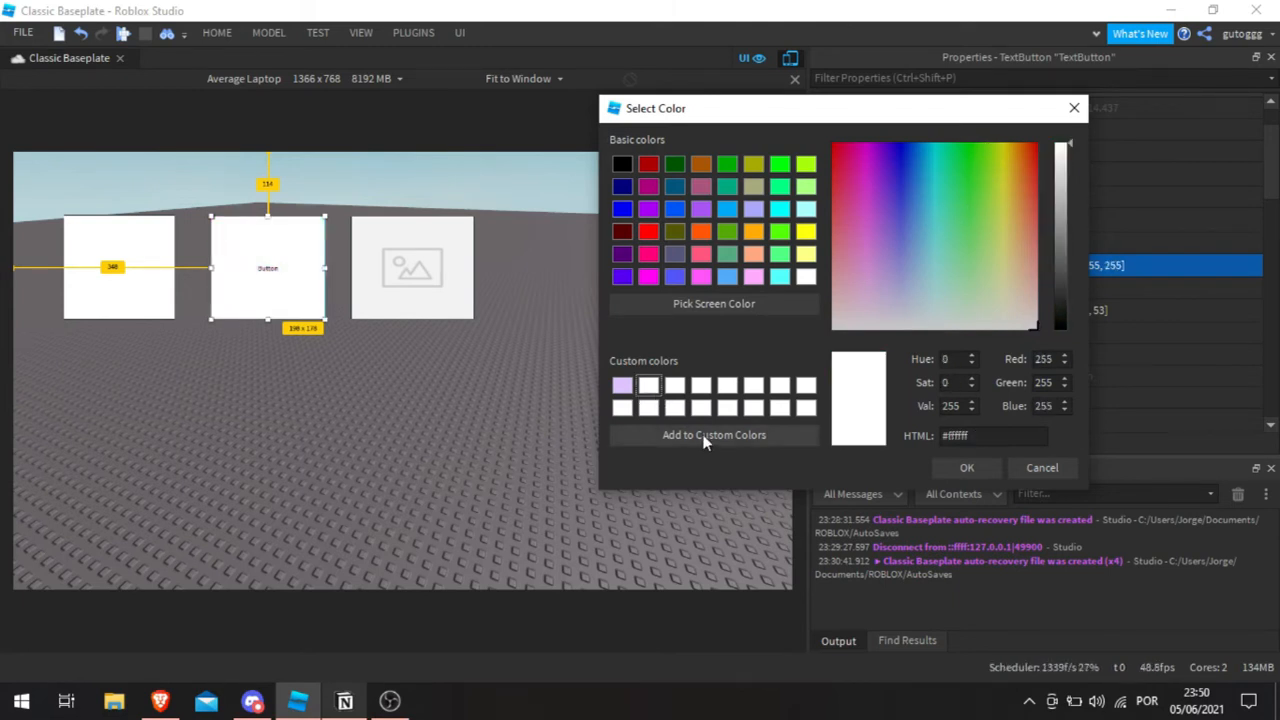
click(705, 438)
click(990, 163)
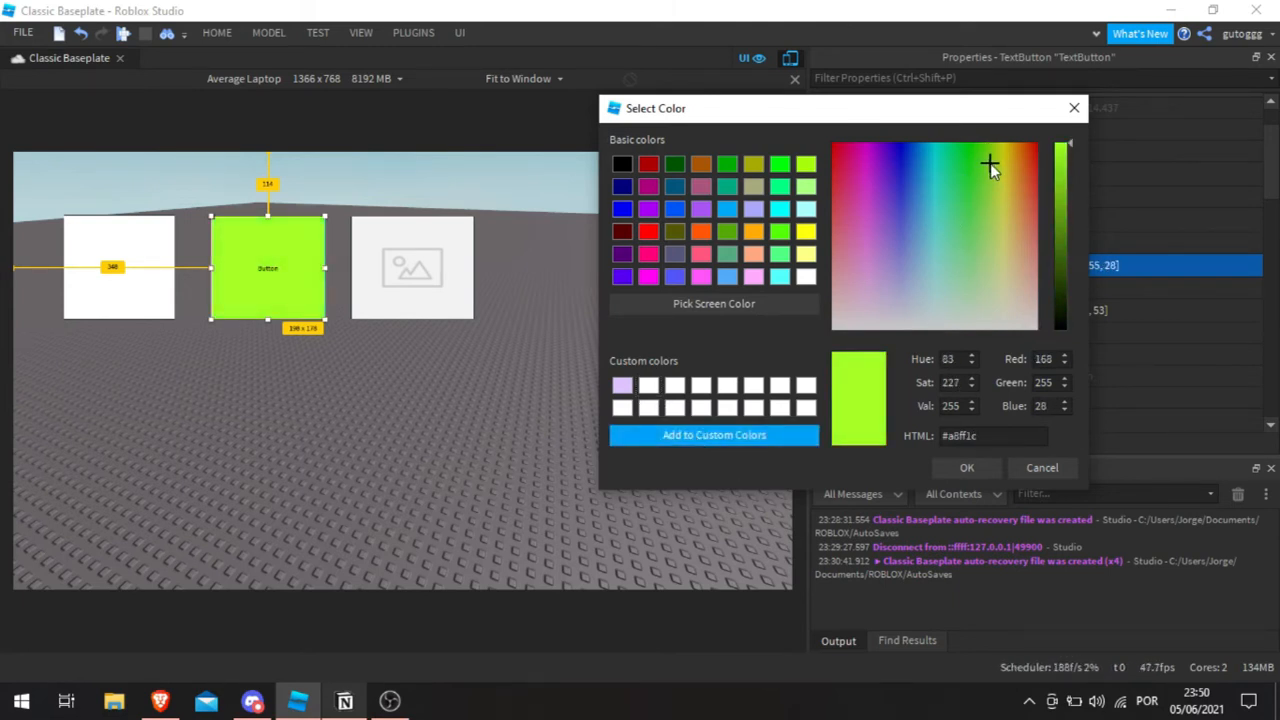
click(676, 437)
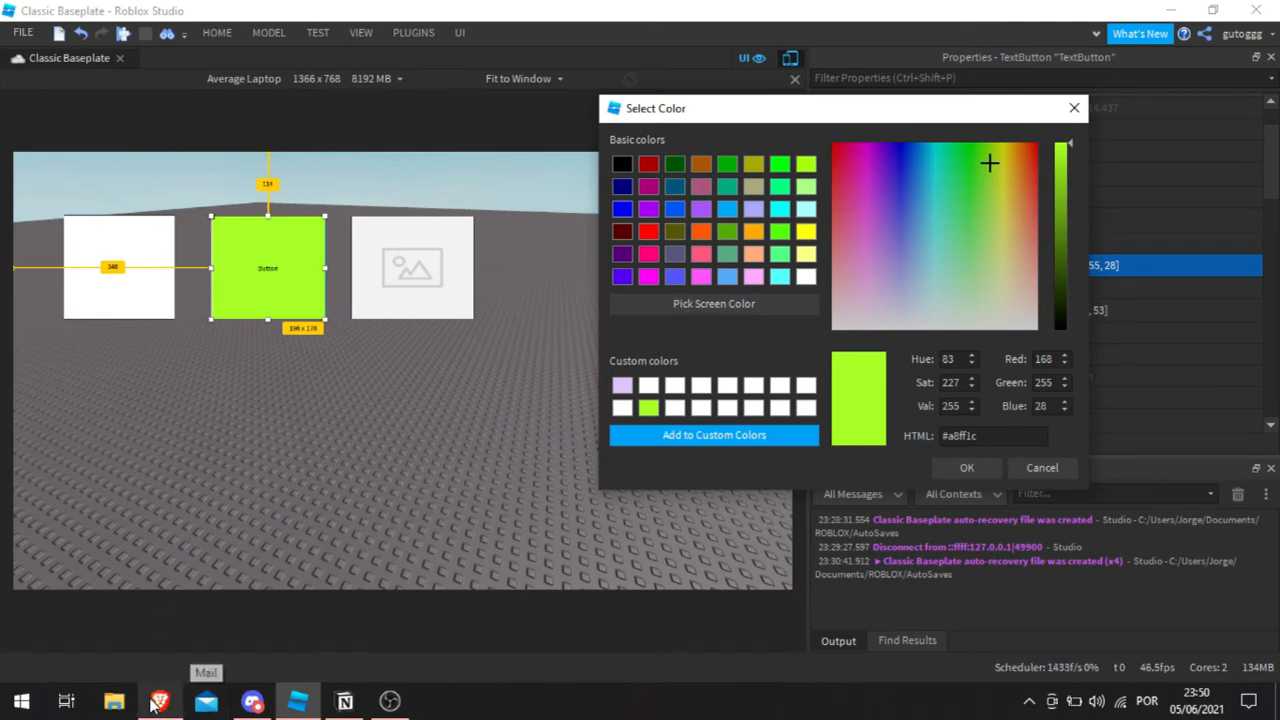
Step: Sample a violet-blue (#4d46df) from the screen and apply it as the TextButton's BackgroundColor3
click(694, 302)
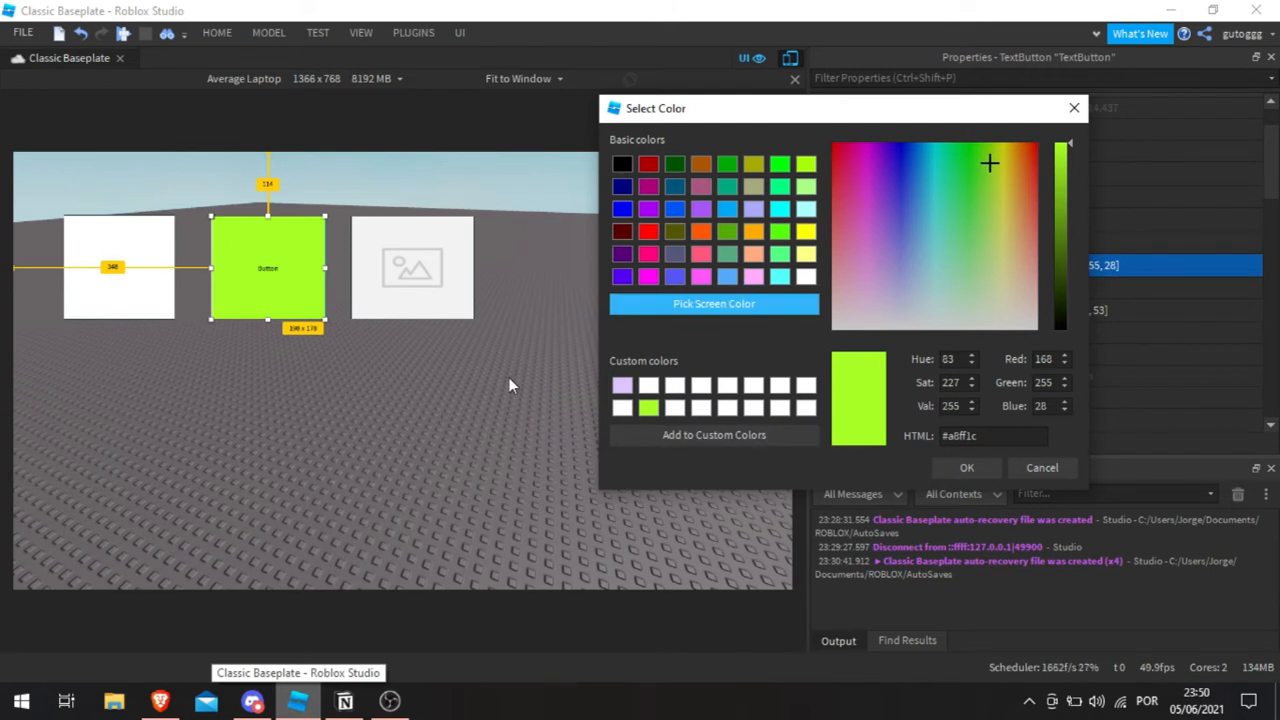
click(656, 303)
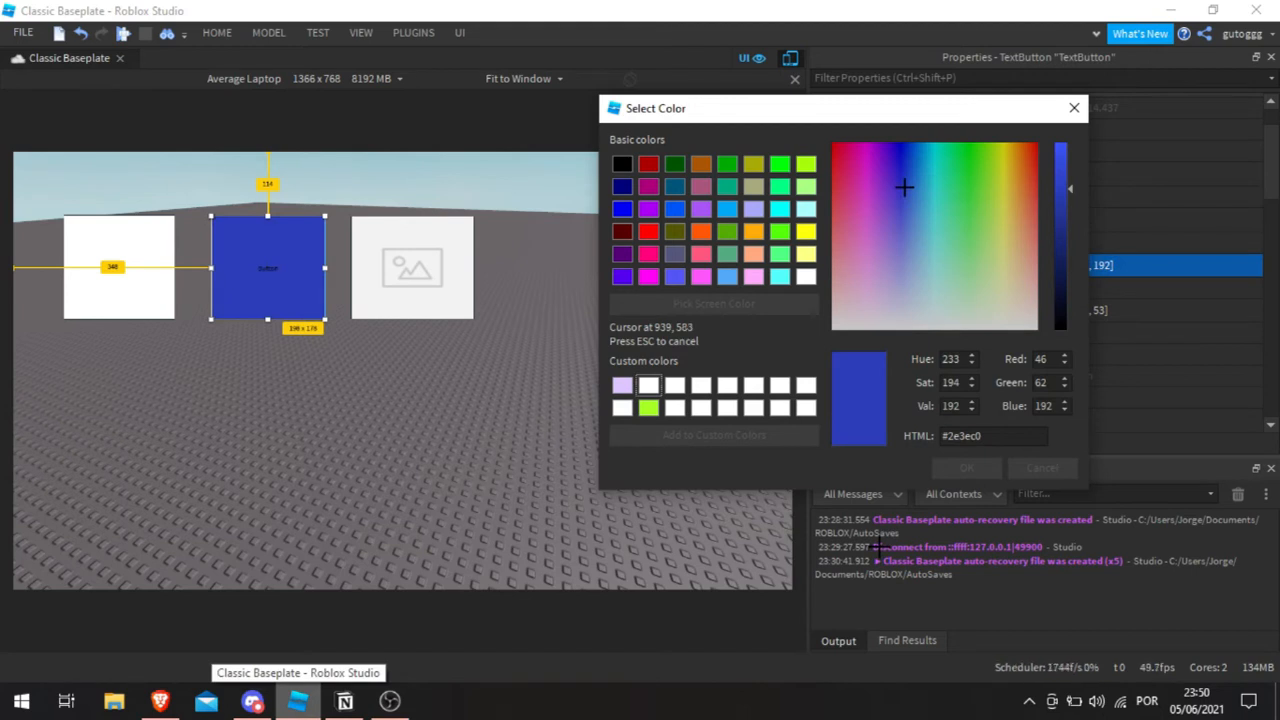
click(880, 547)
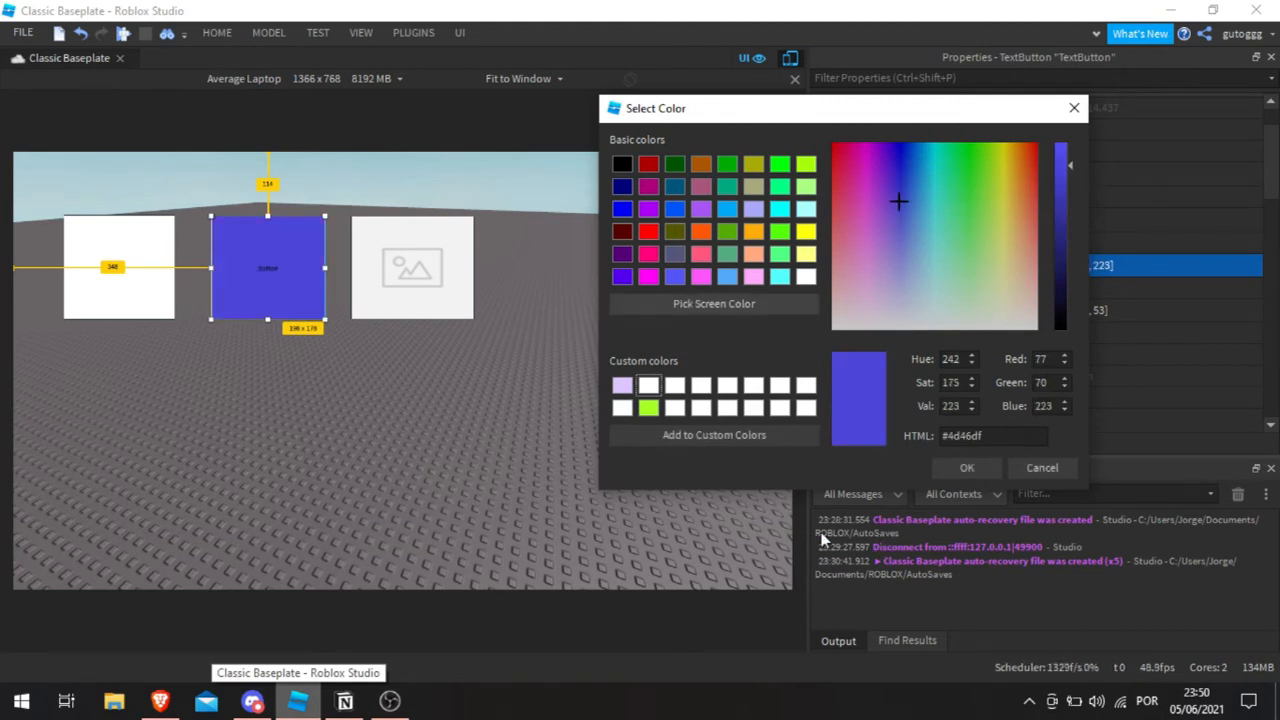
click(966, 468)
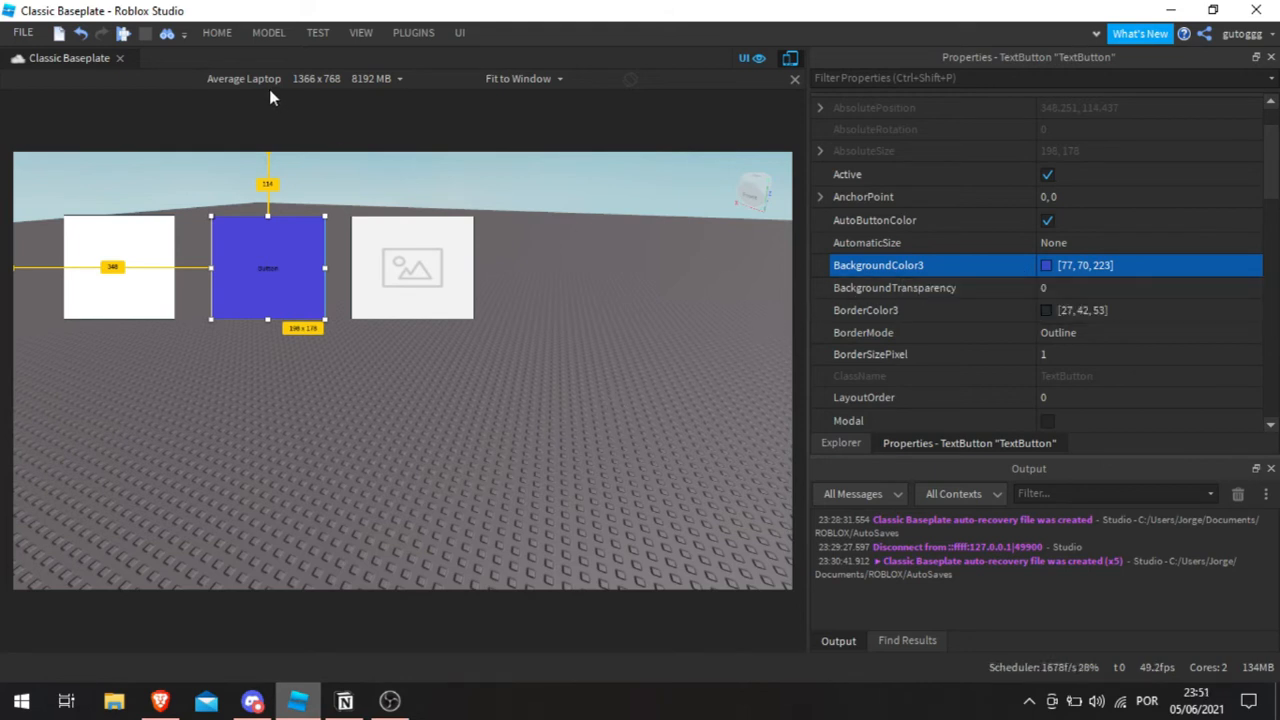
Step: Add a LocalScript to the ScreenGui and delete its default print line
click(840, 443)
click(897, 296)
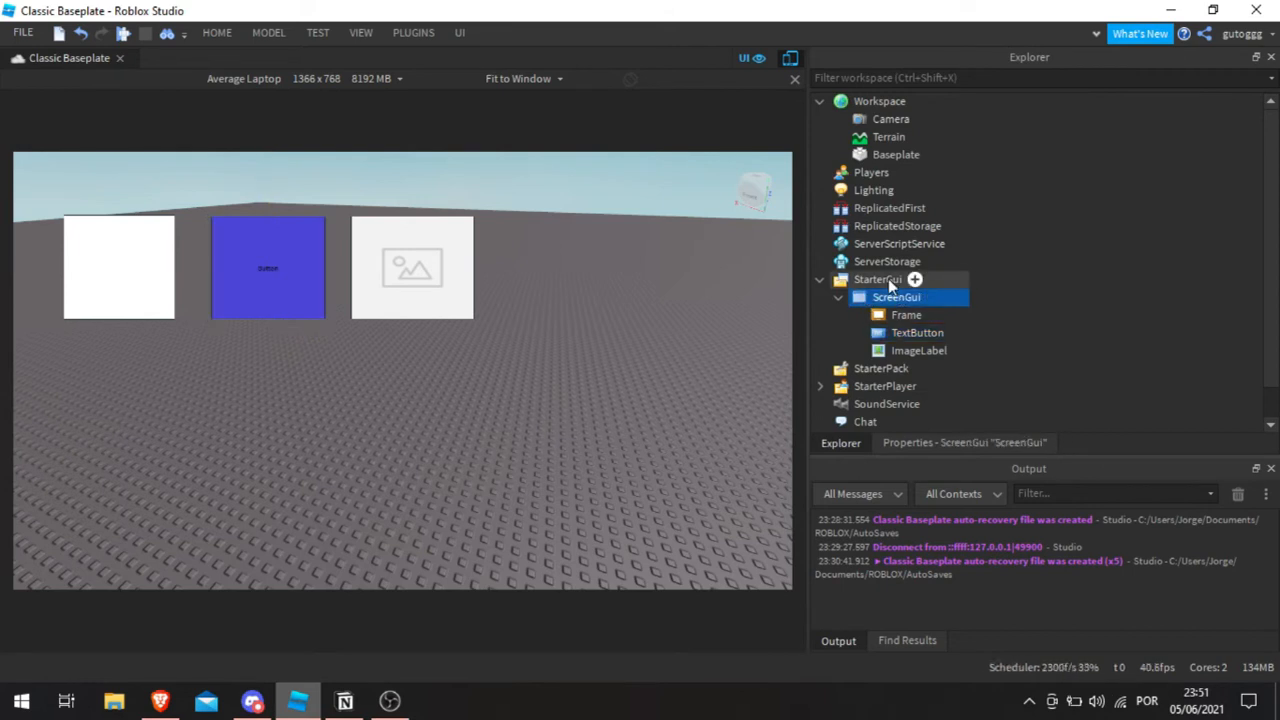
mouse_move(940, 297)
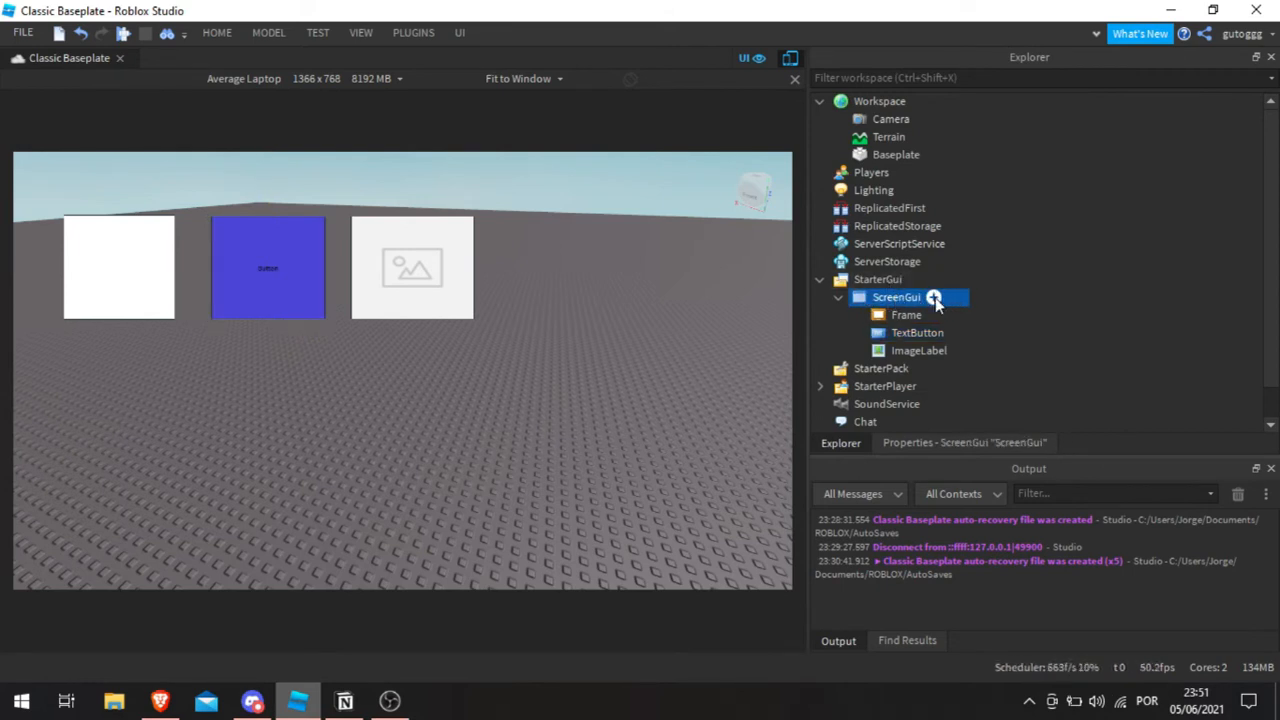
click(935, 297)
click(899, 396)
key(ctrl+a)
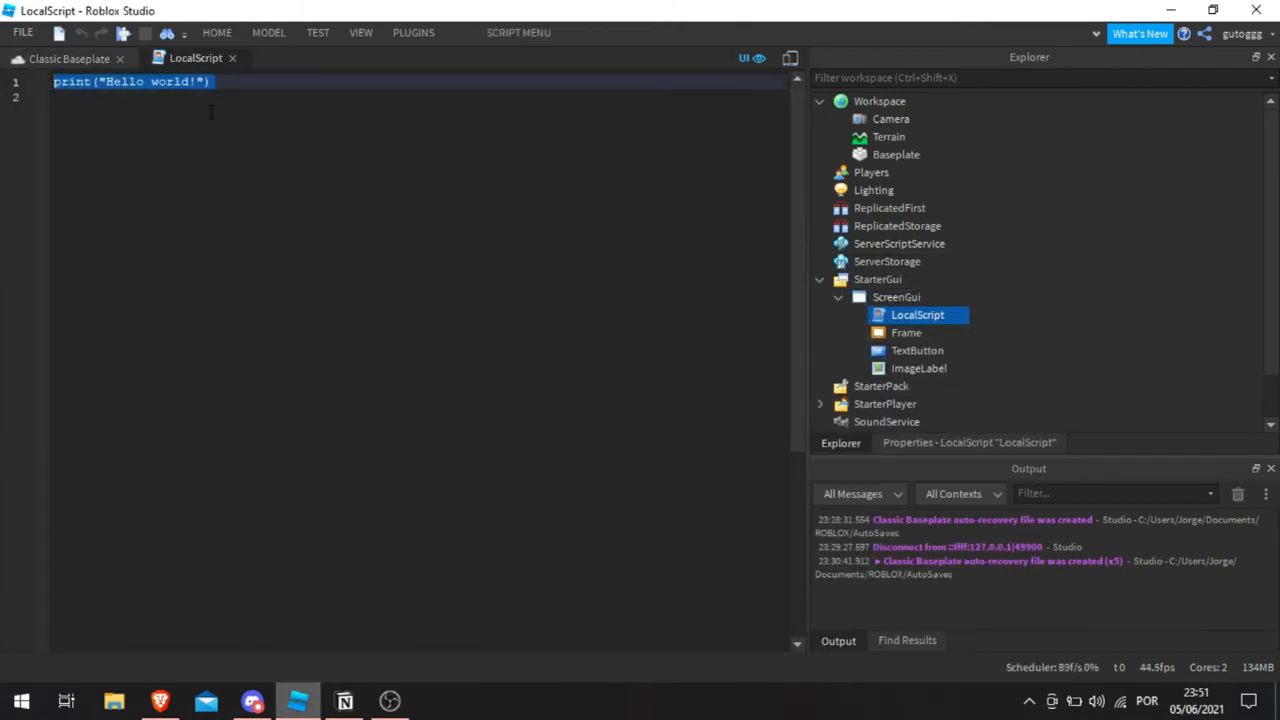
key(BackSpace)
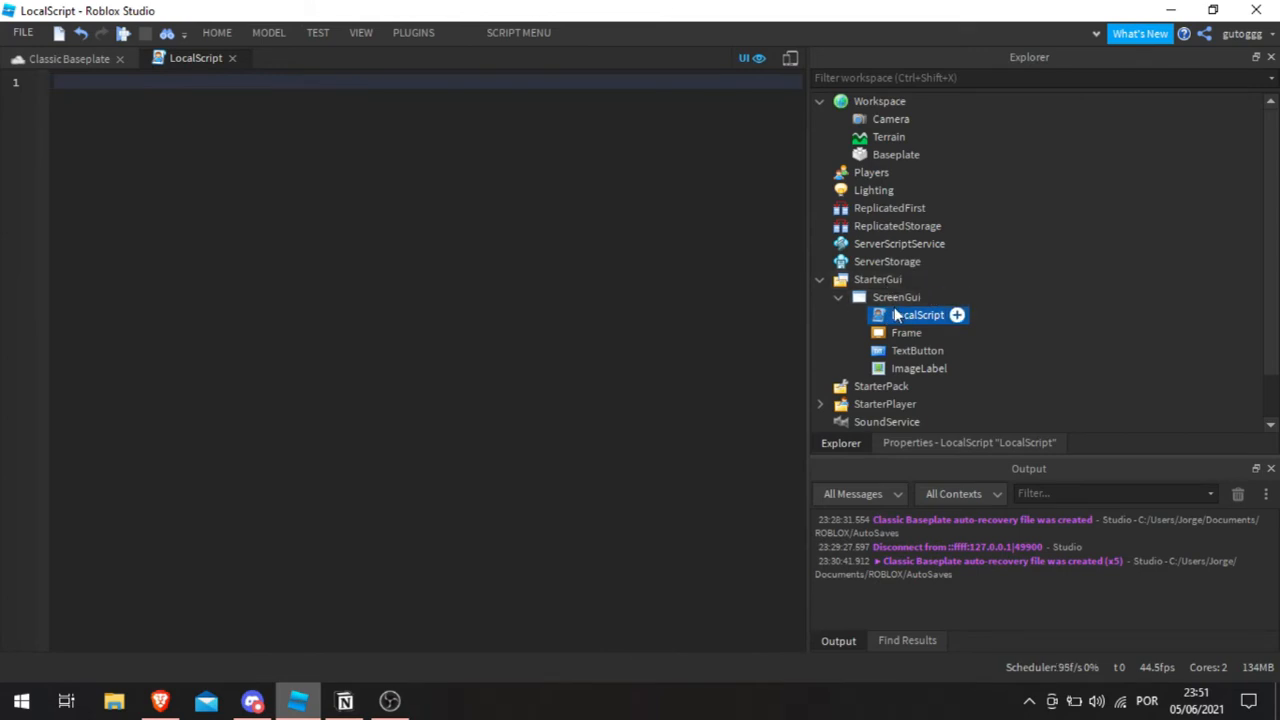
Step: Declare a local variable ScreenGui set to script.Parent on the script's first line
mouse_move(890, 297)
text(local Scree)
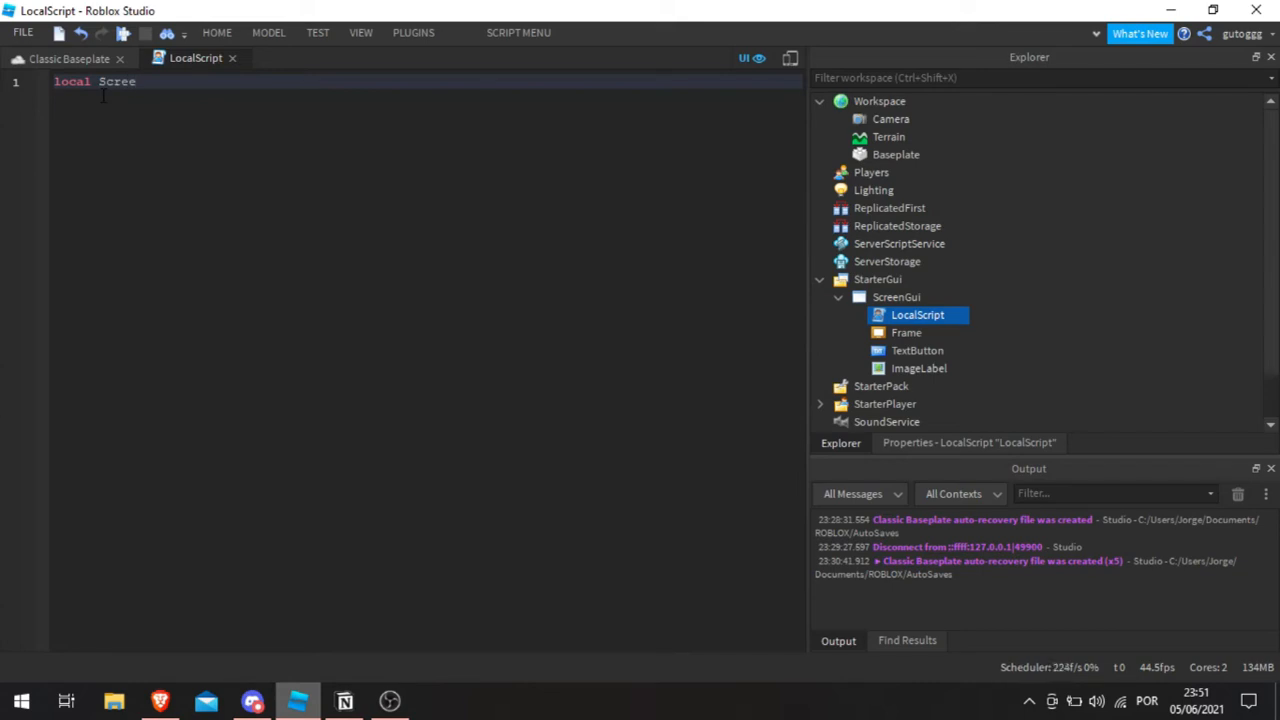
text(nGui = script.Pa)
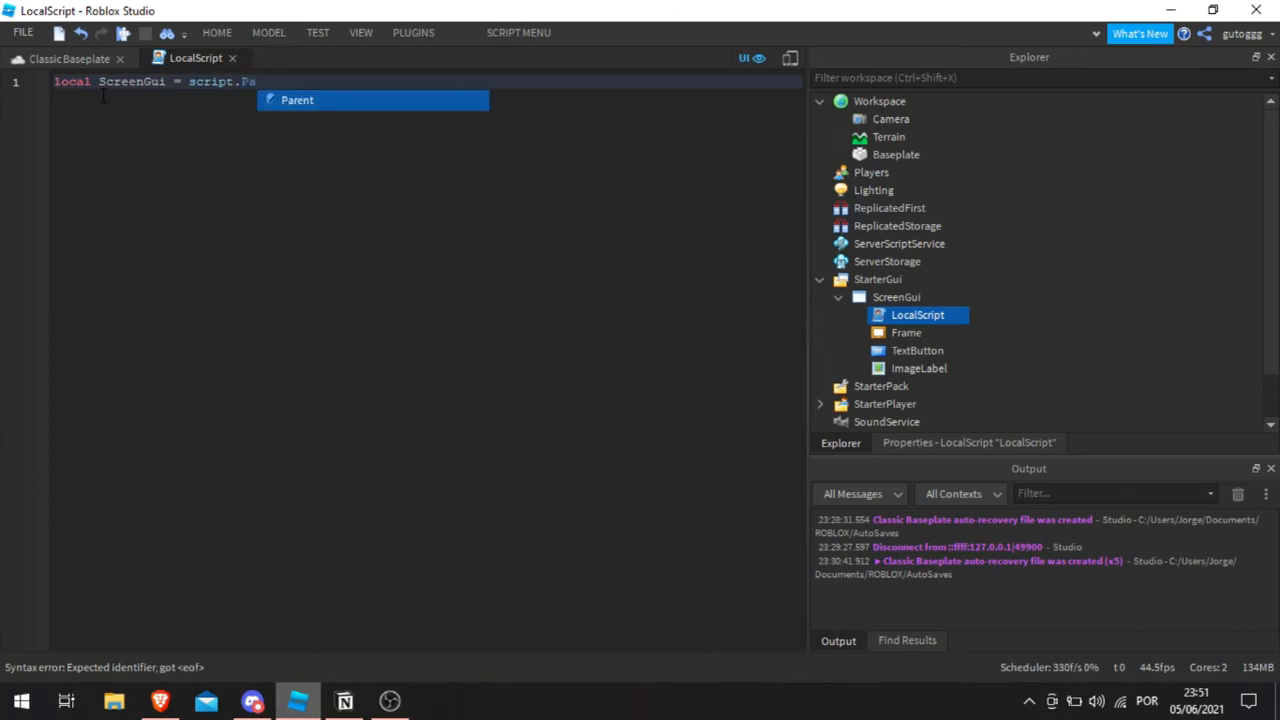
key(Tab)
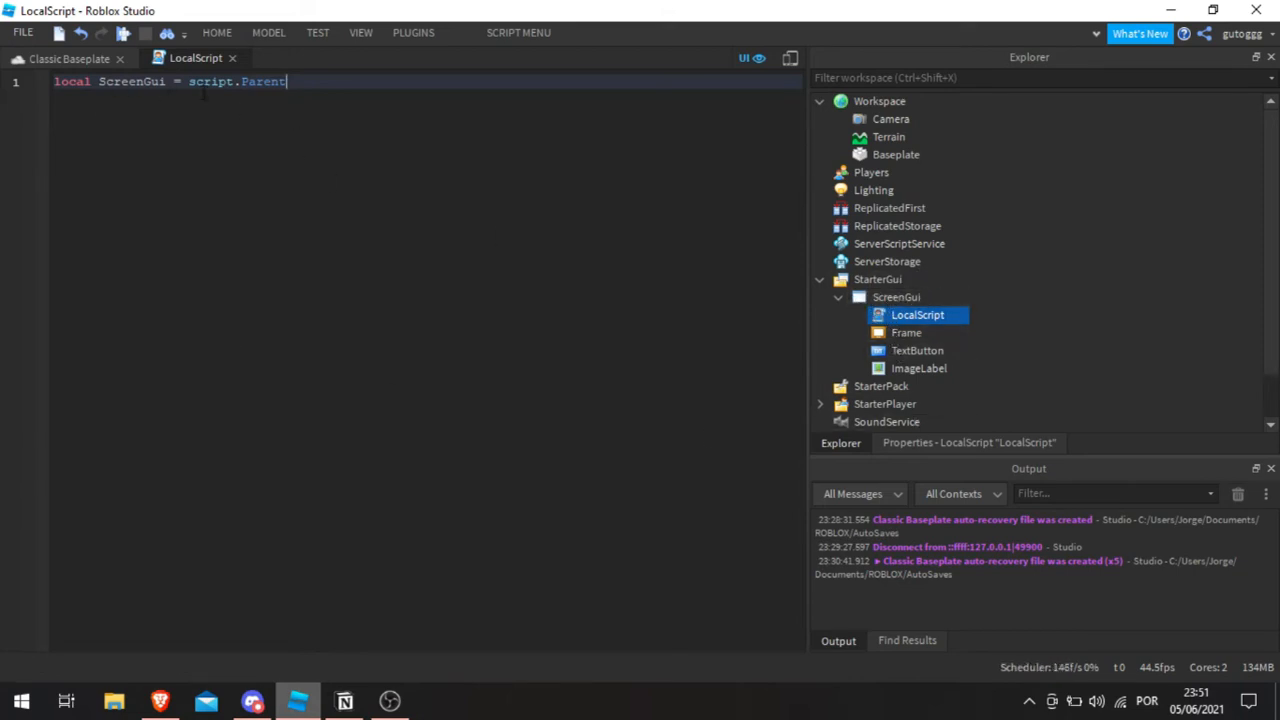
Step: Declare a local variable Frame set to ScreenGui.Frame on line 3 of the LocalScript
key(Return)
key(Return)
text(l)
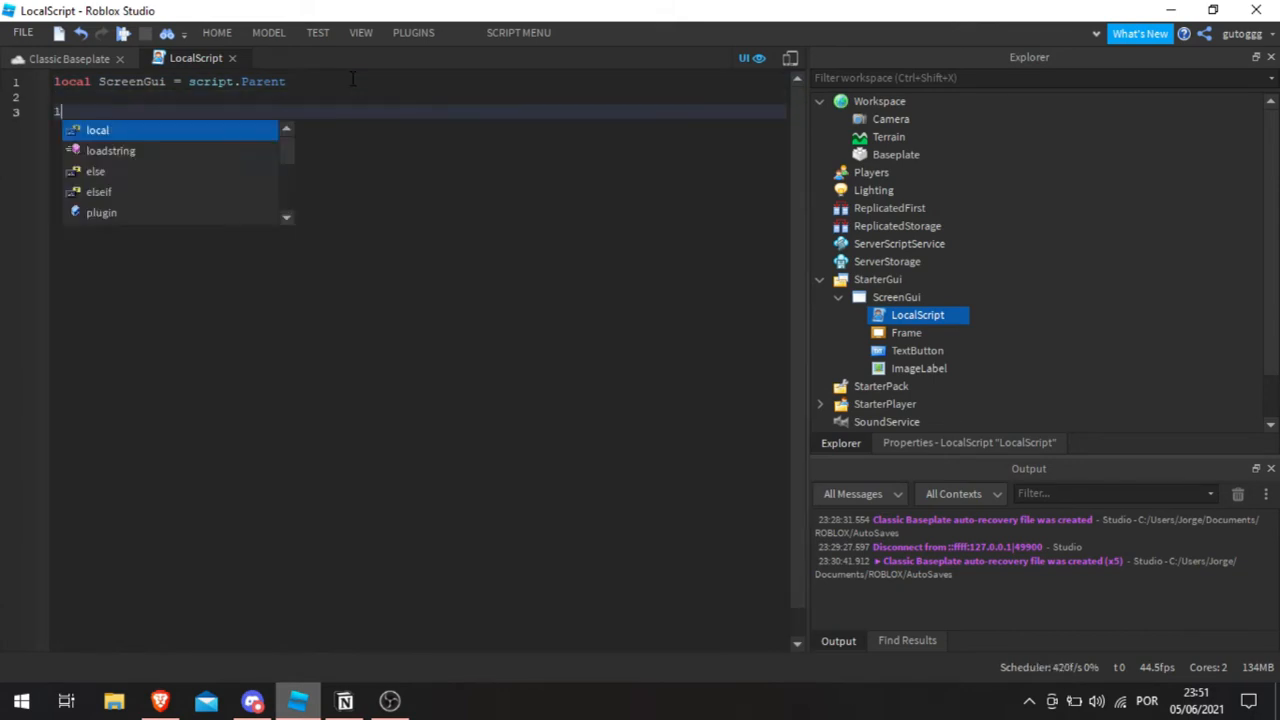
text(ocal )
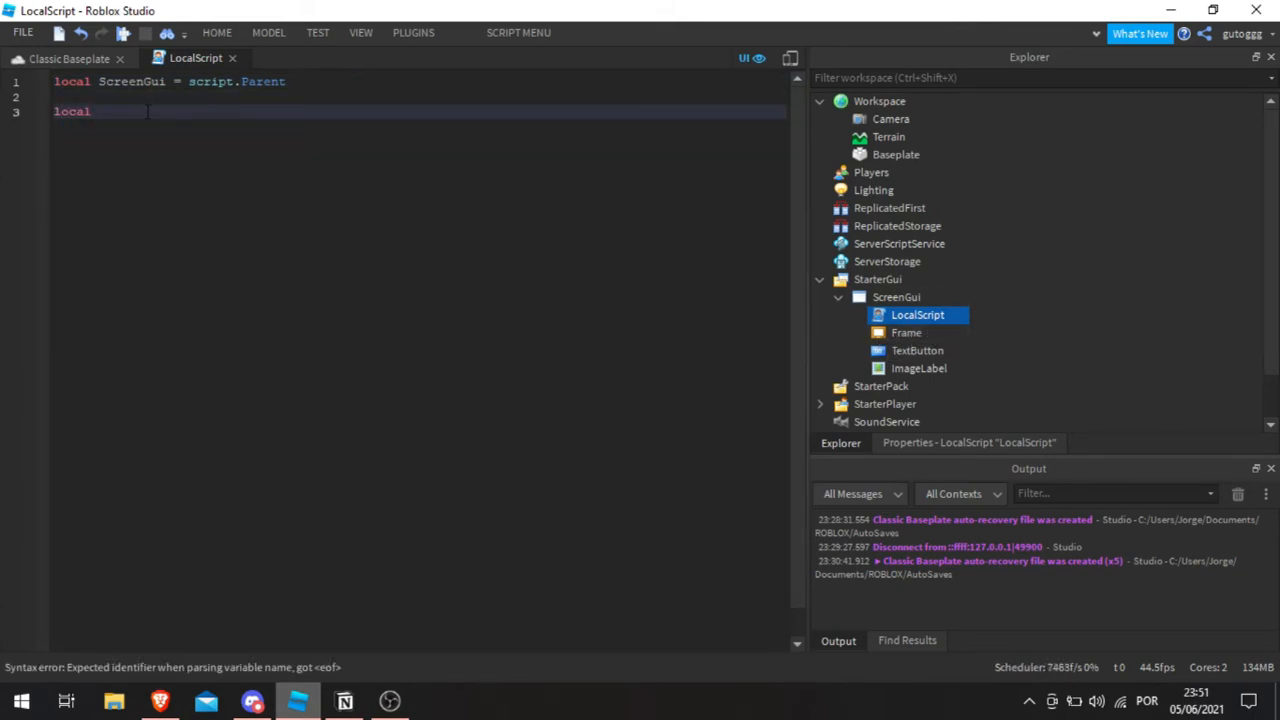
text(Scree)
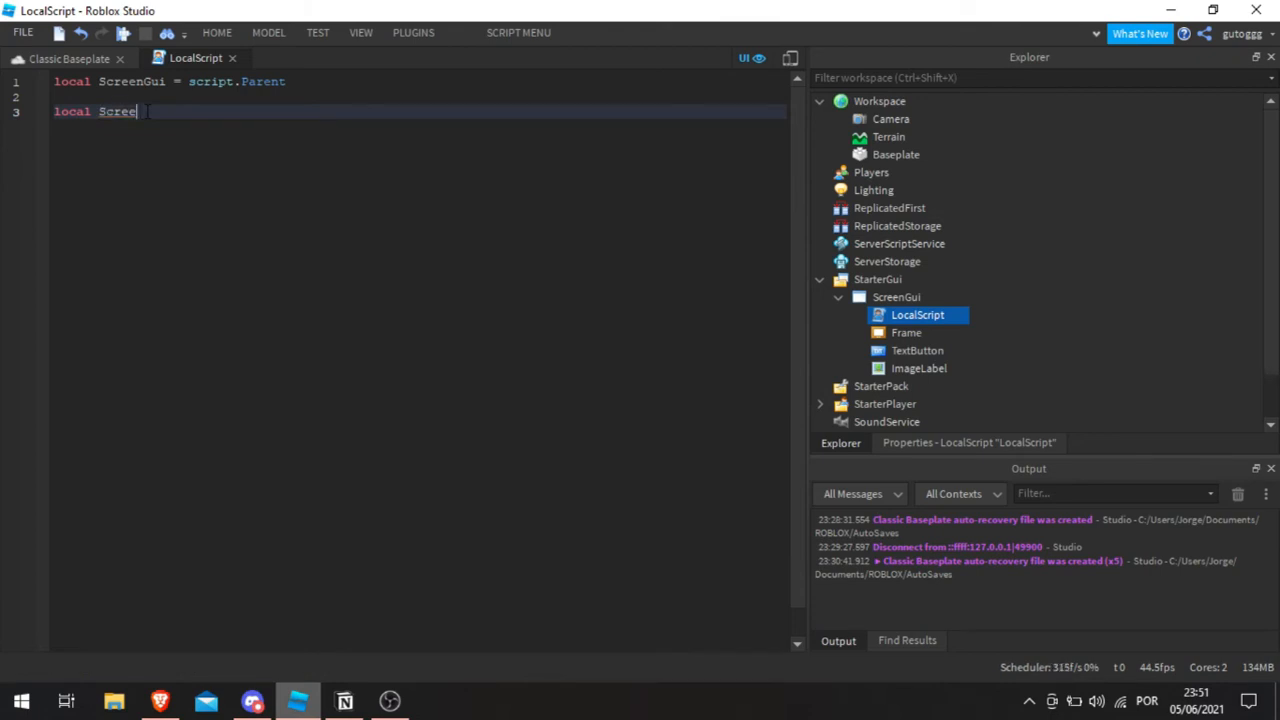
text(Gui.)
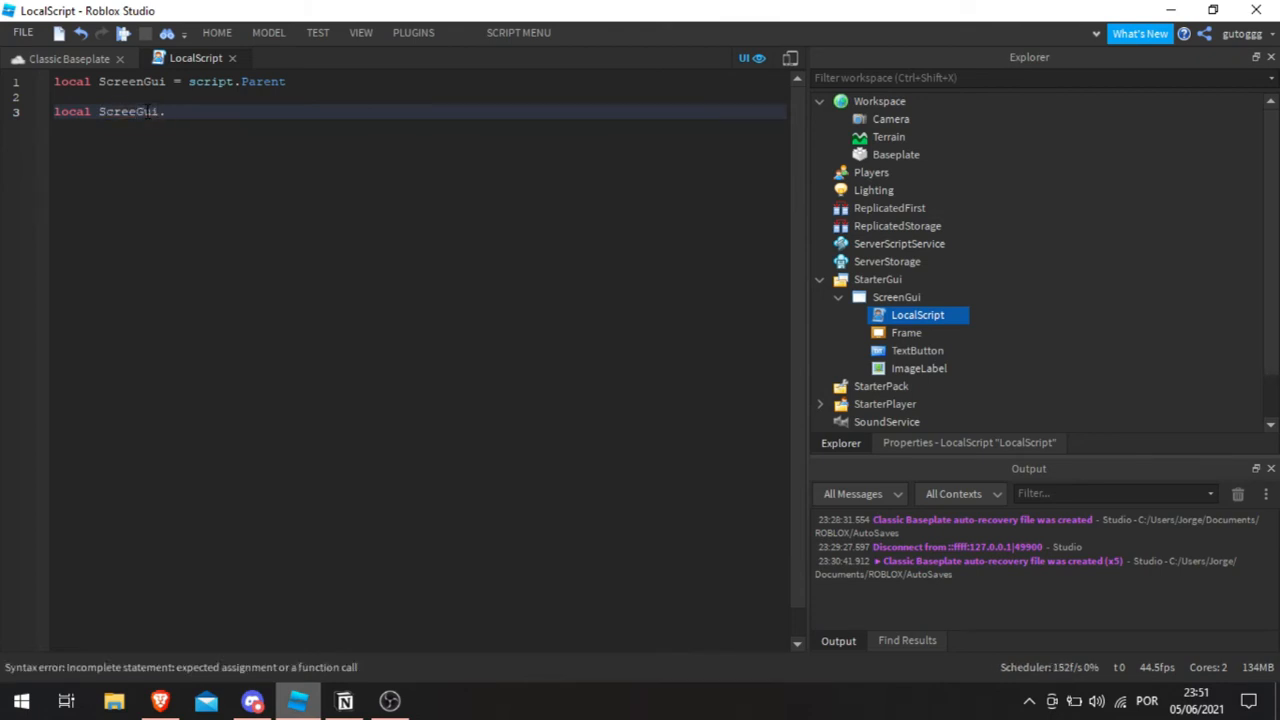
text(Frame)
key(Home)
key(ctrl+Right)
text(Frame =)
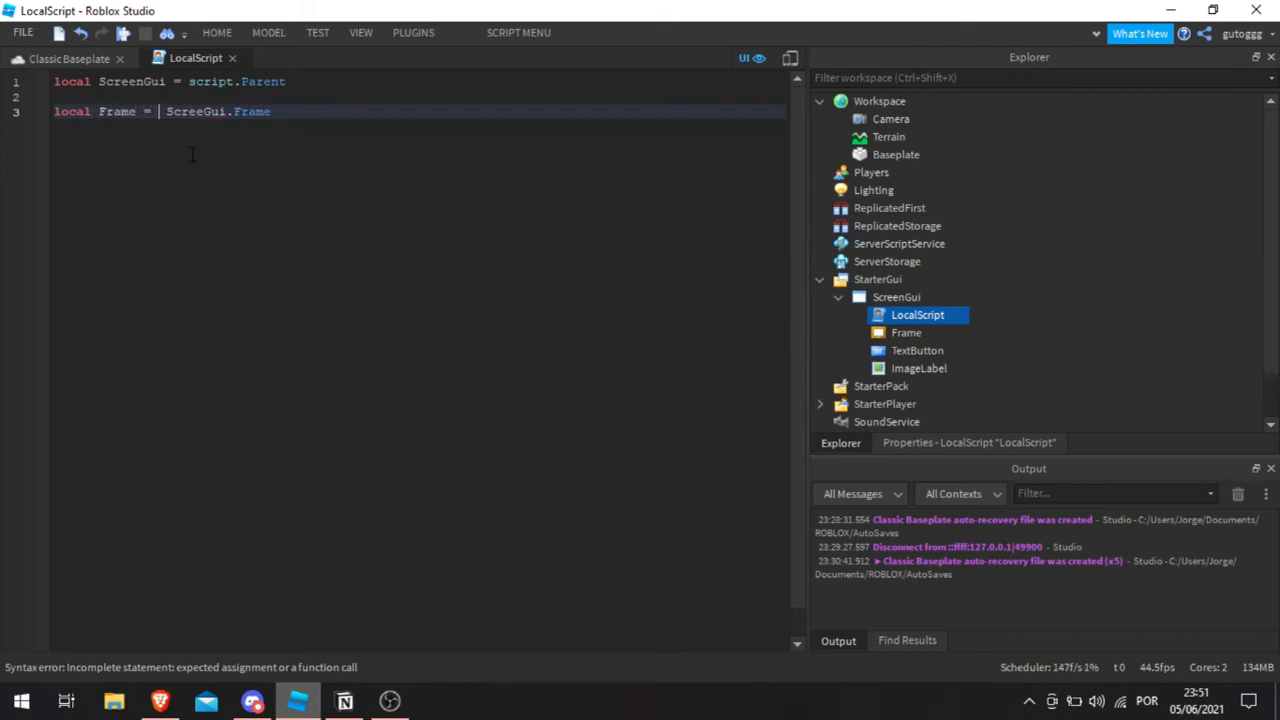
drag(294, 112, 159, 112)
key(BackSpace)
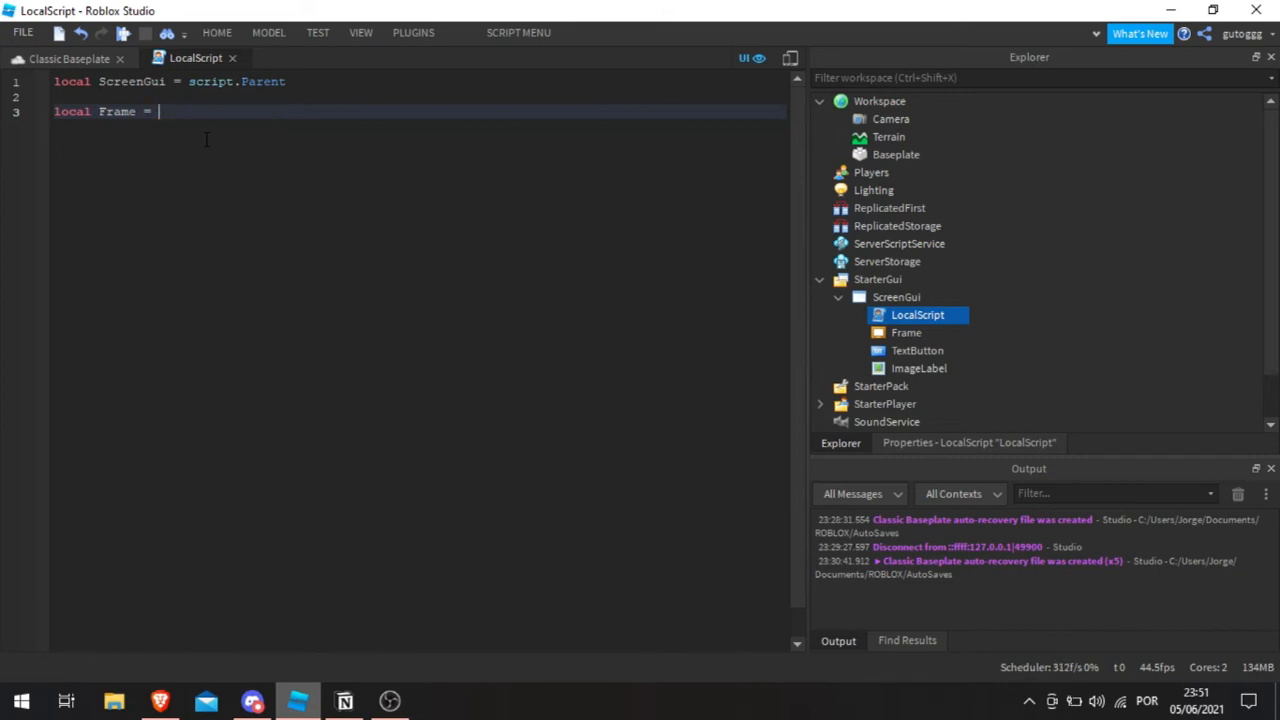
text(ScreenGui.Frame)
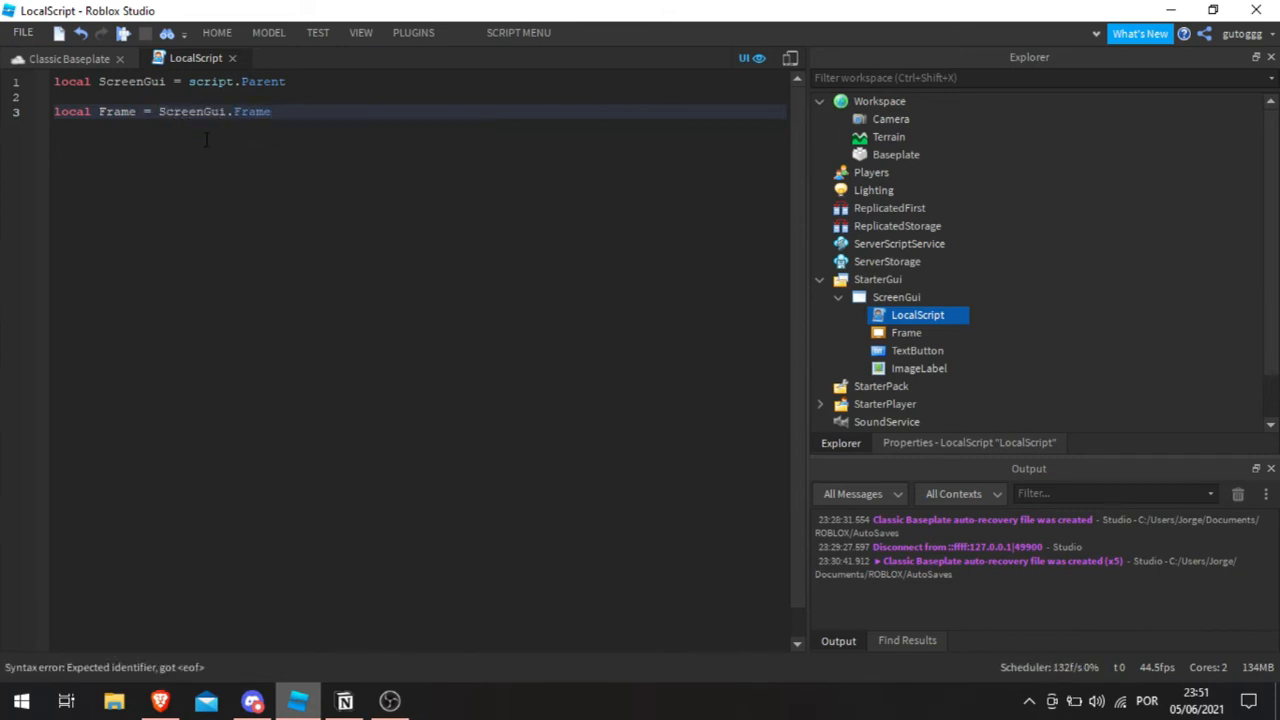
Step: Begin an assignment to the Frame's background colour on line 5, written as Frame.BacgroundColor3 =
key(Return)
key(Return)
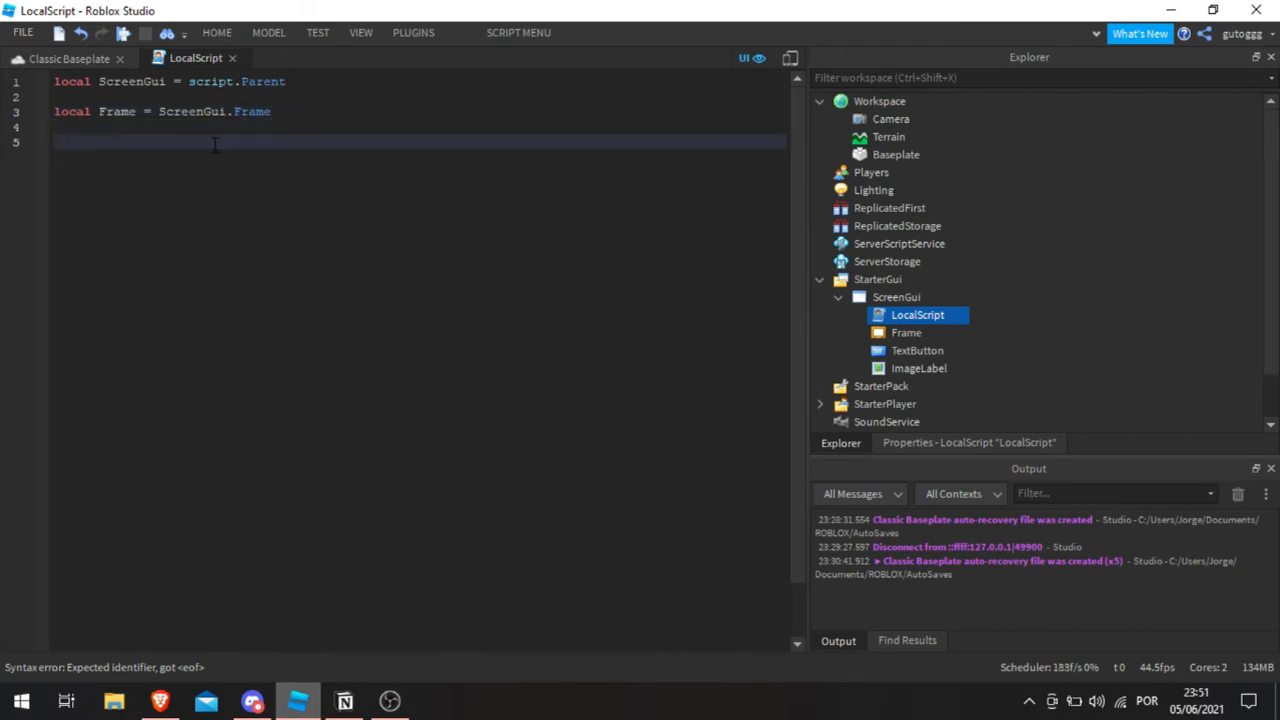
click(78, 56)
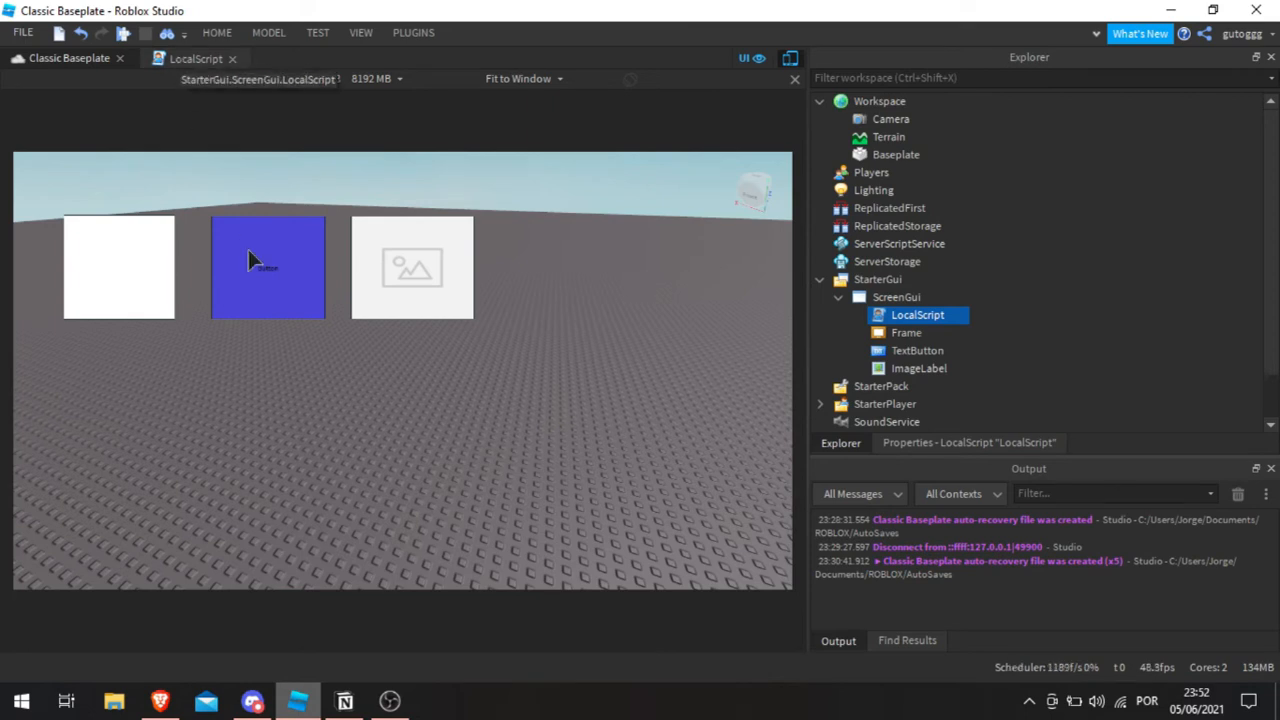
click(183, 62)
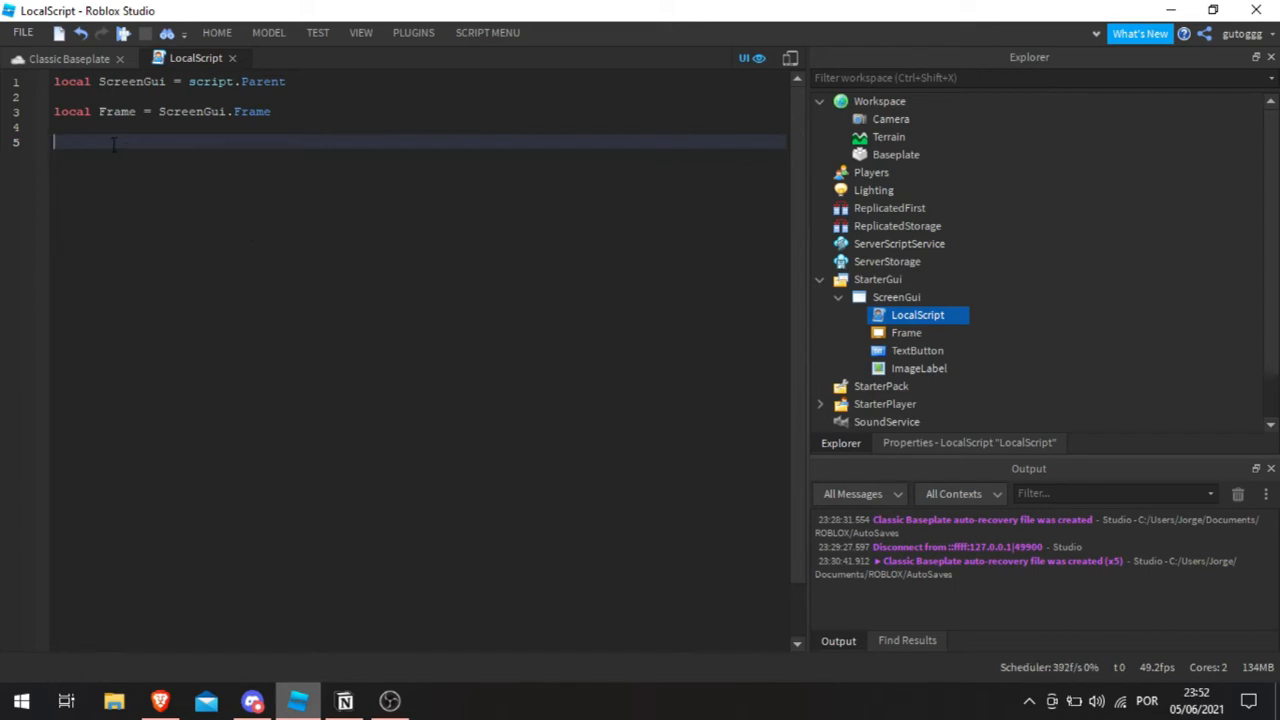
text(Frame)
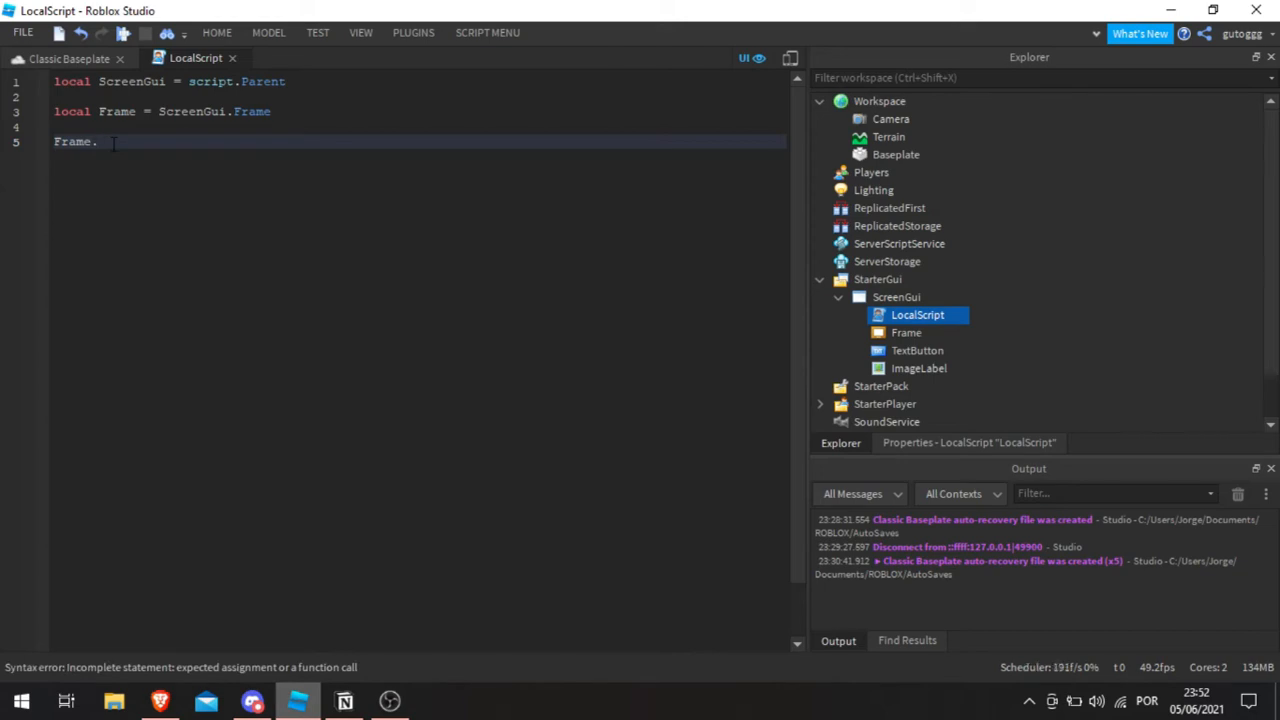
text(.Background)
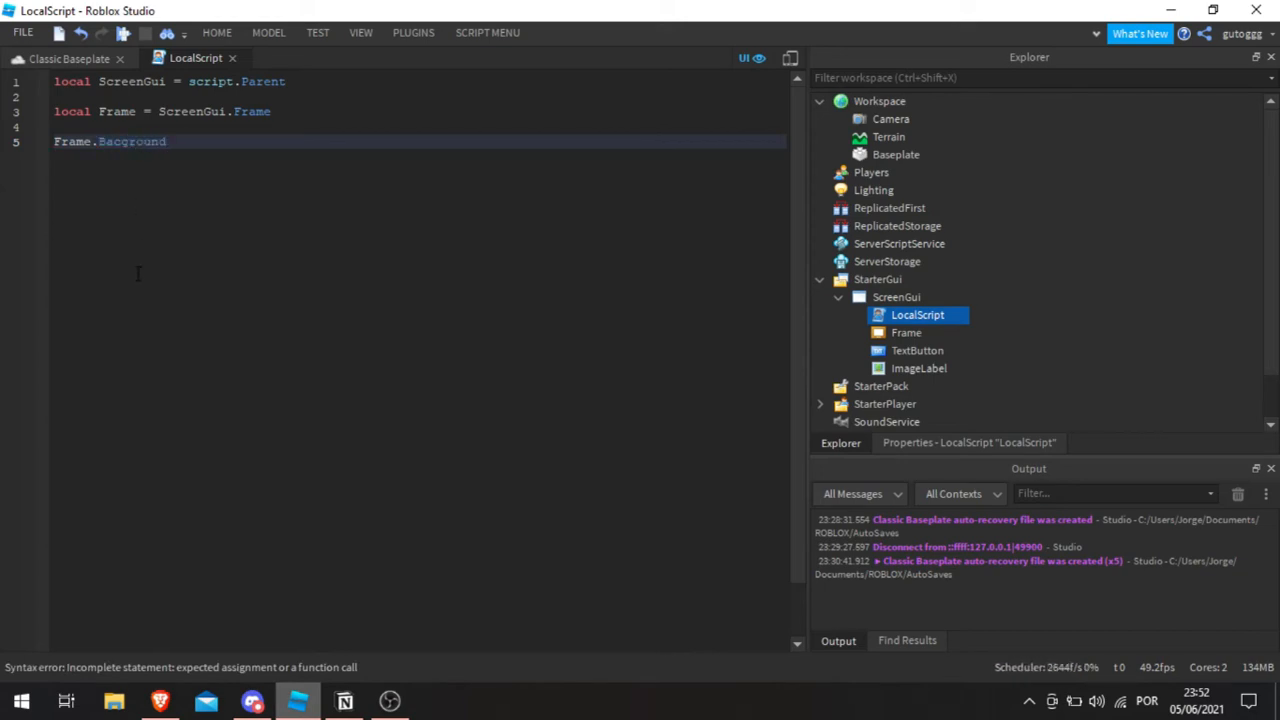
text(Color3 =)
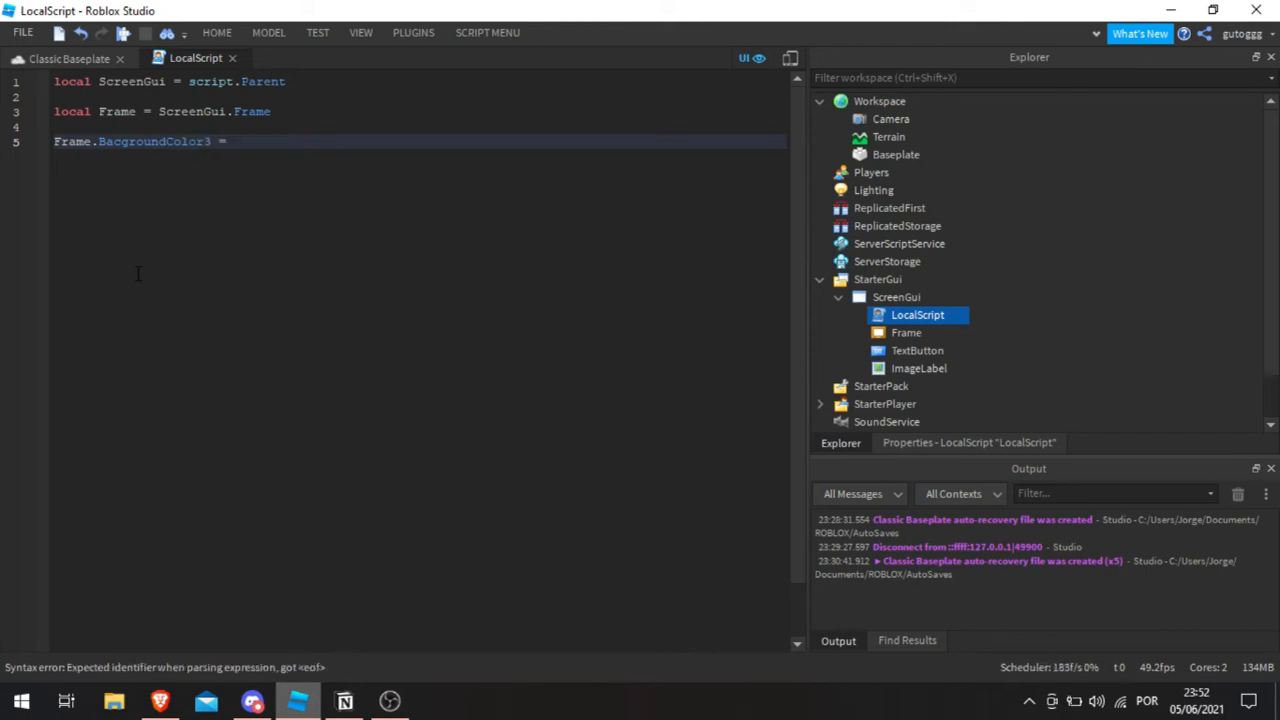
text( Ve)
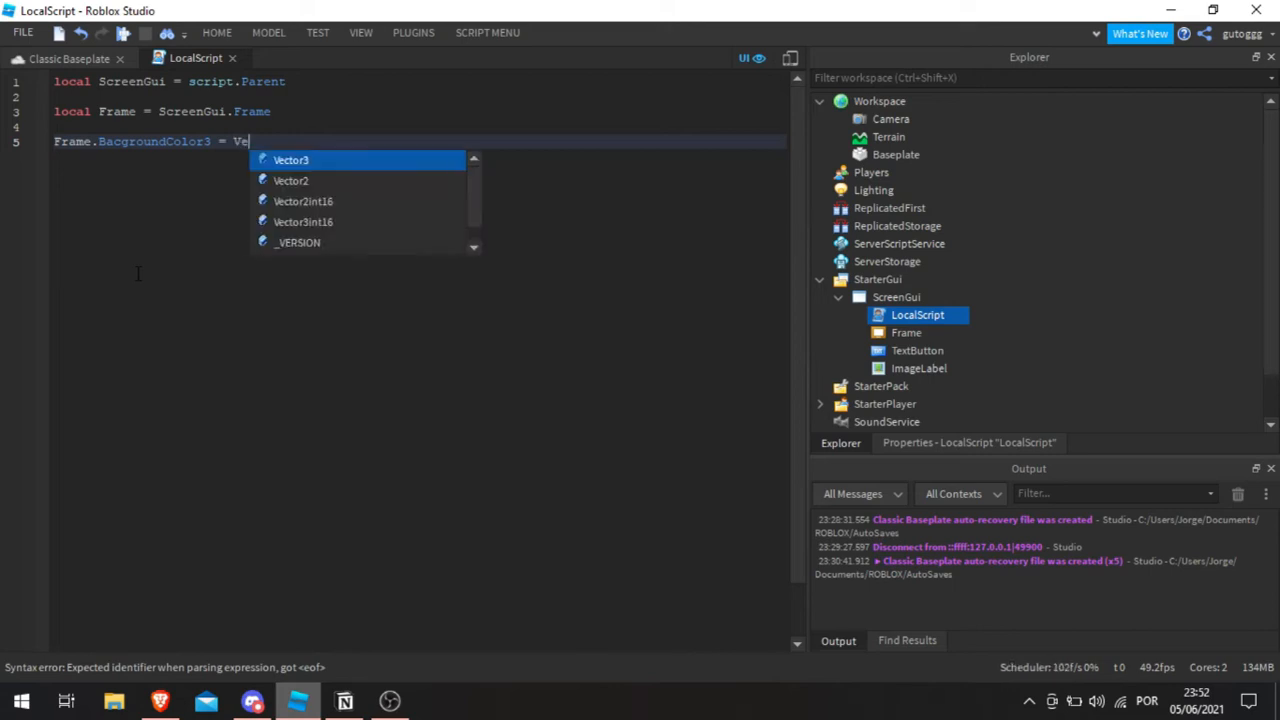
text(rmerlho)
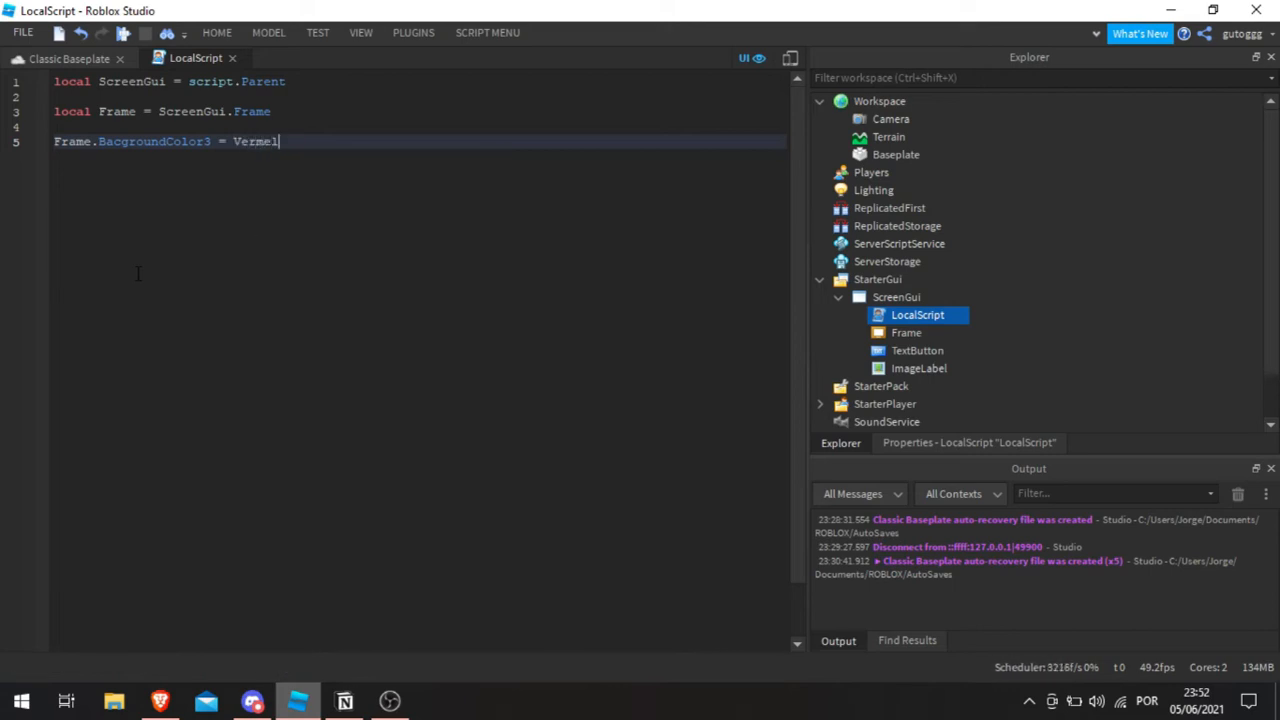
key(BackSpace)
key(BackSpace)
key(BackSpace)
key(BackSpace)
key(BackSpace)
key(BackSpace)
key(BackSpace)
key(BackSpace)
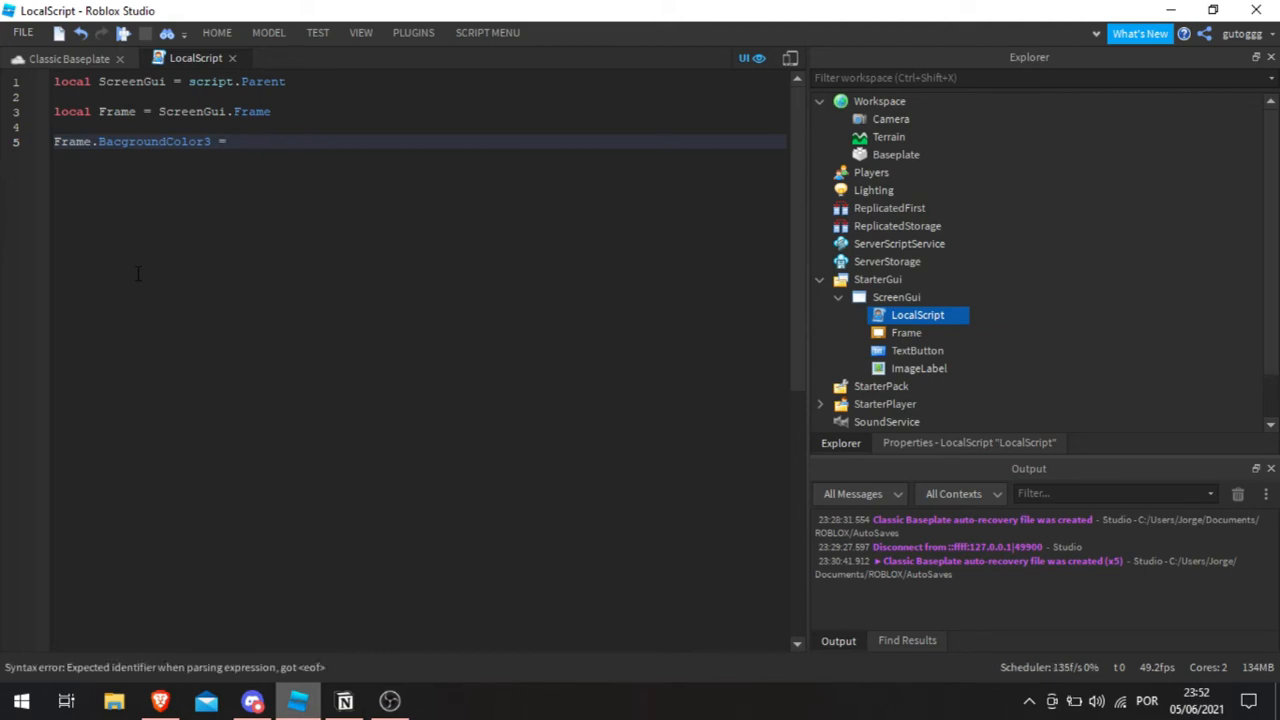
Step: Complete line 5 with Color3.new() and fill in its values by choosing the lime green #adff15 in the colour picker
text(Colo)
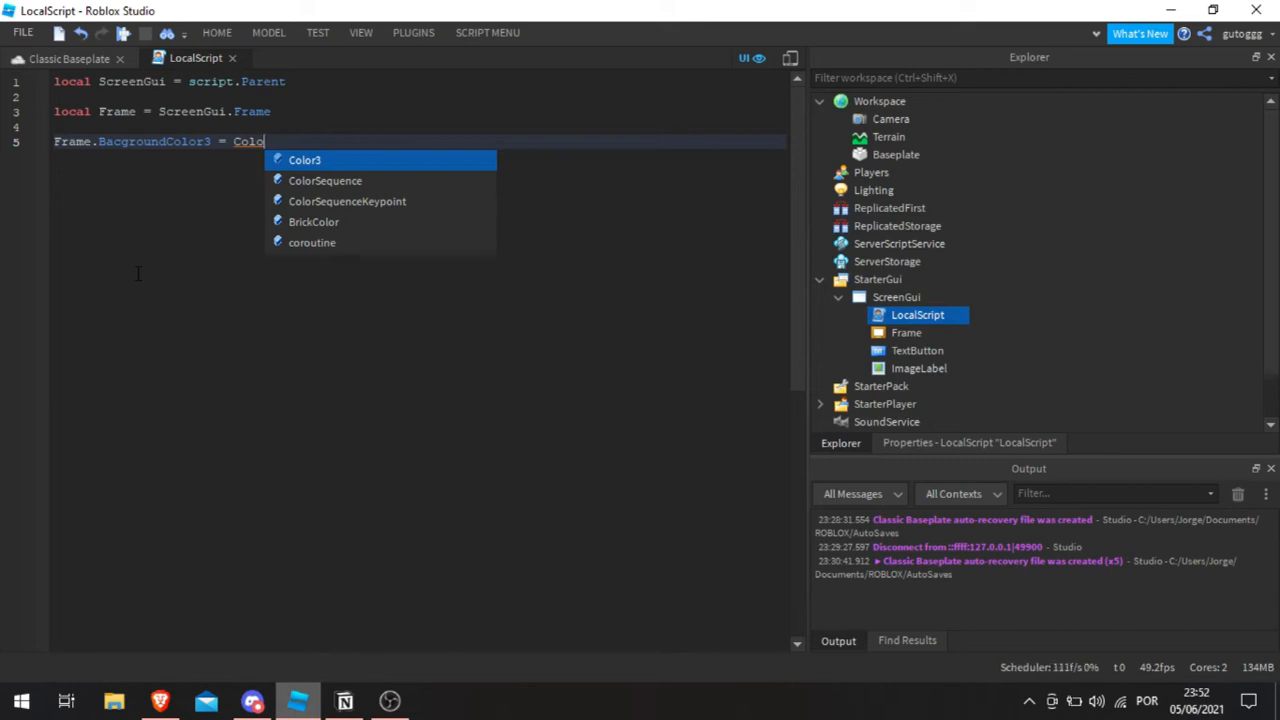
key(Tab)
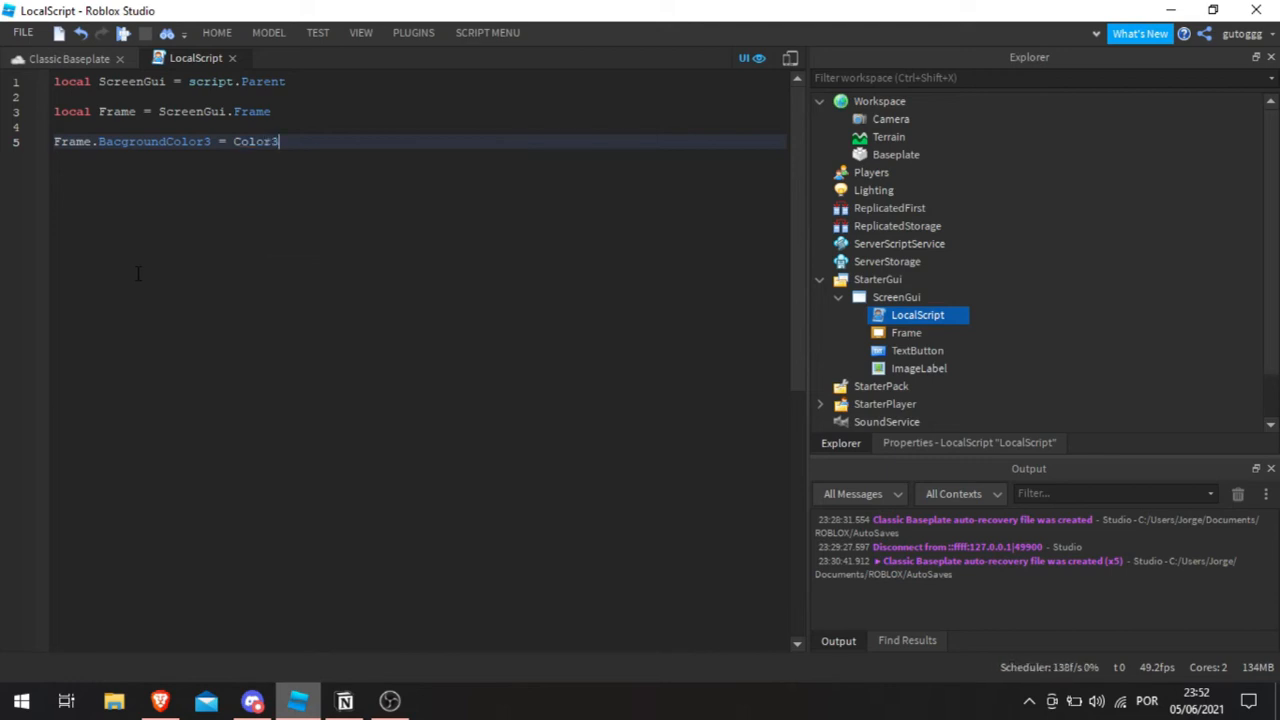
text(.new())
click(340, 160)
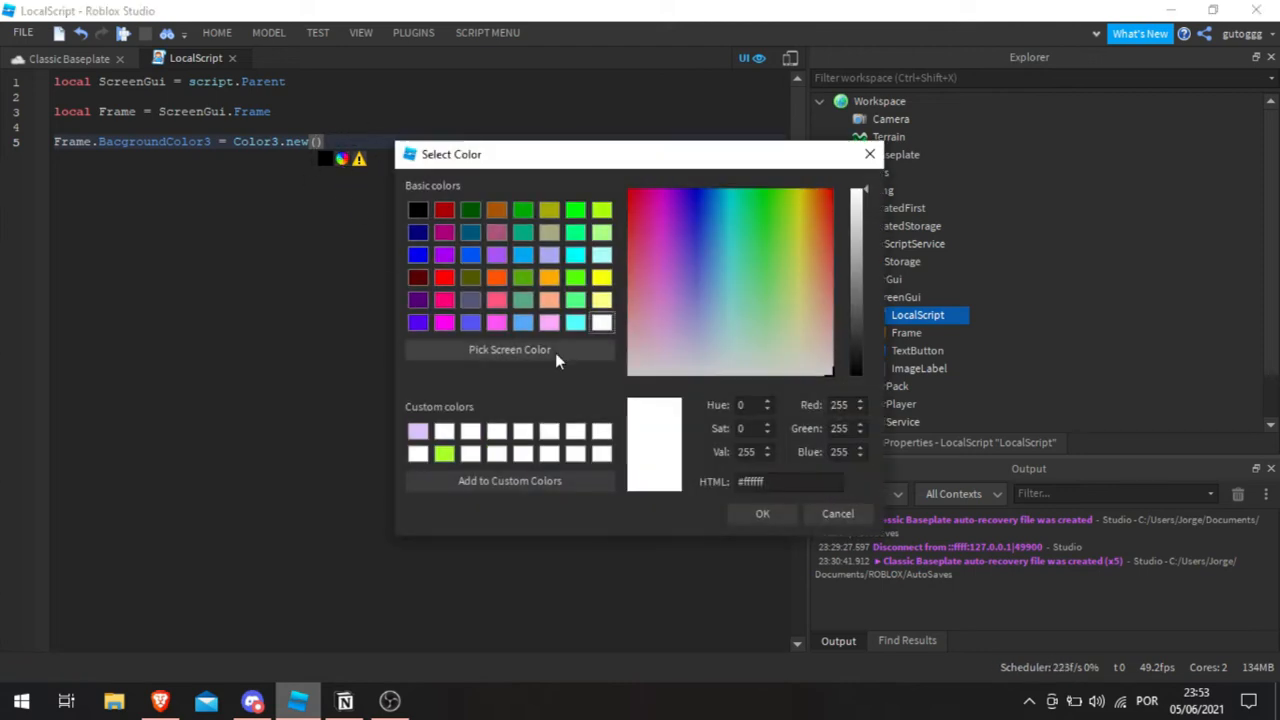
drag(705, 248, 784, 206)
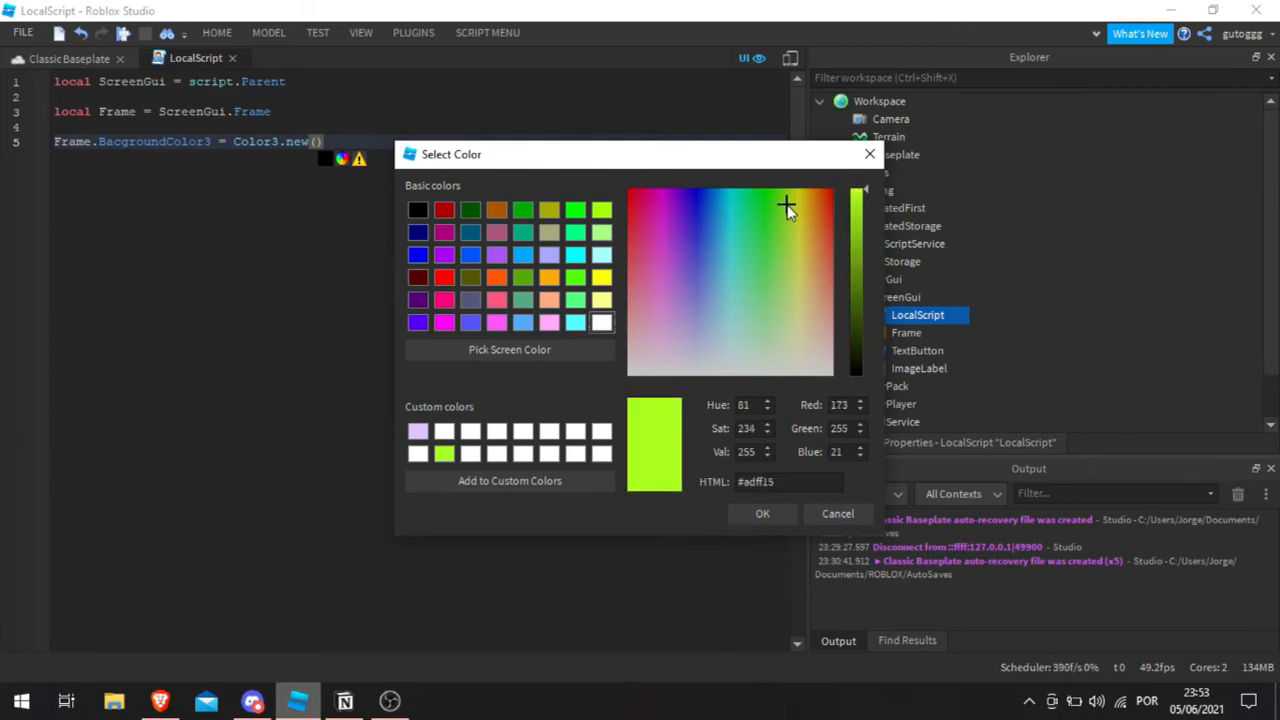
click(762, 513)
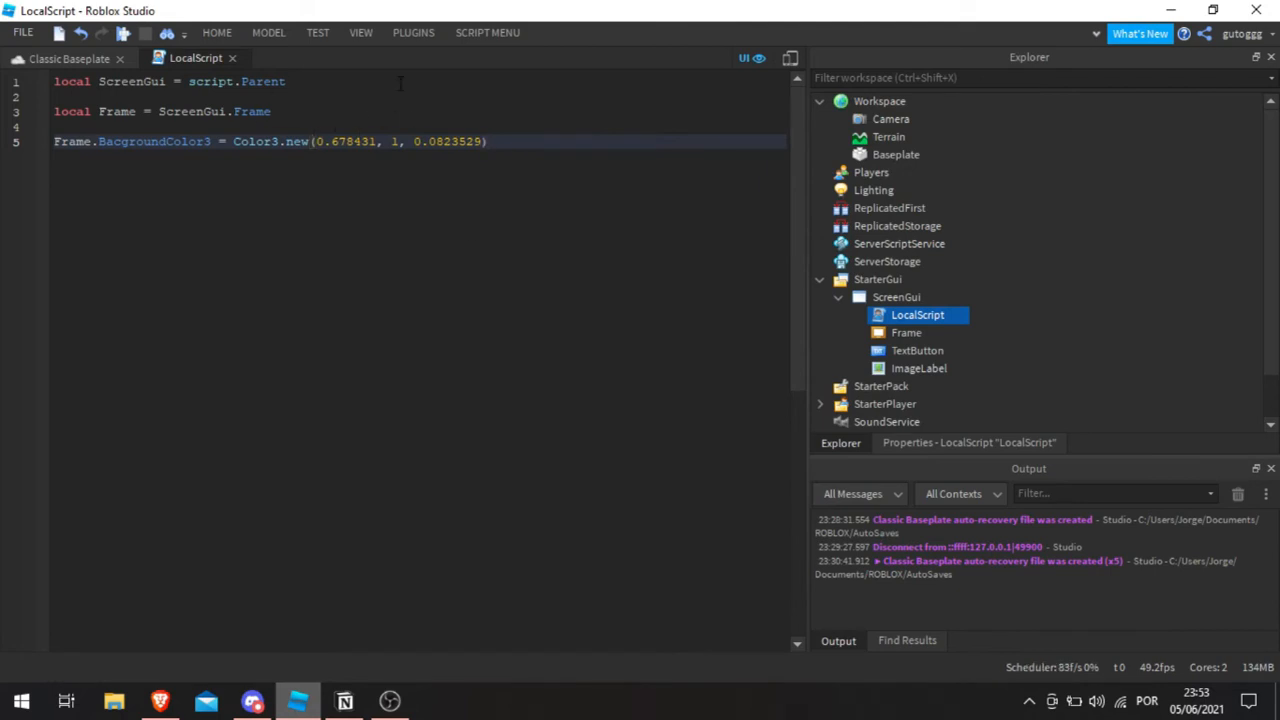
Step: Playtest the place and open the script line behind the reported error
click(75, 60)
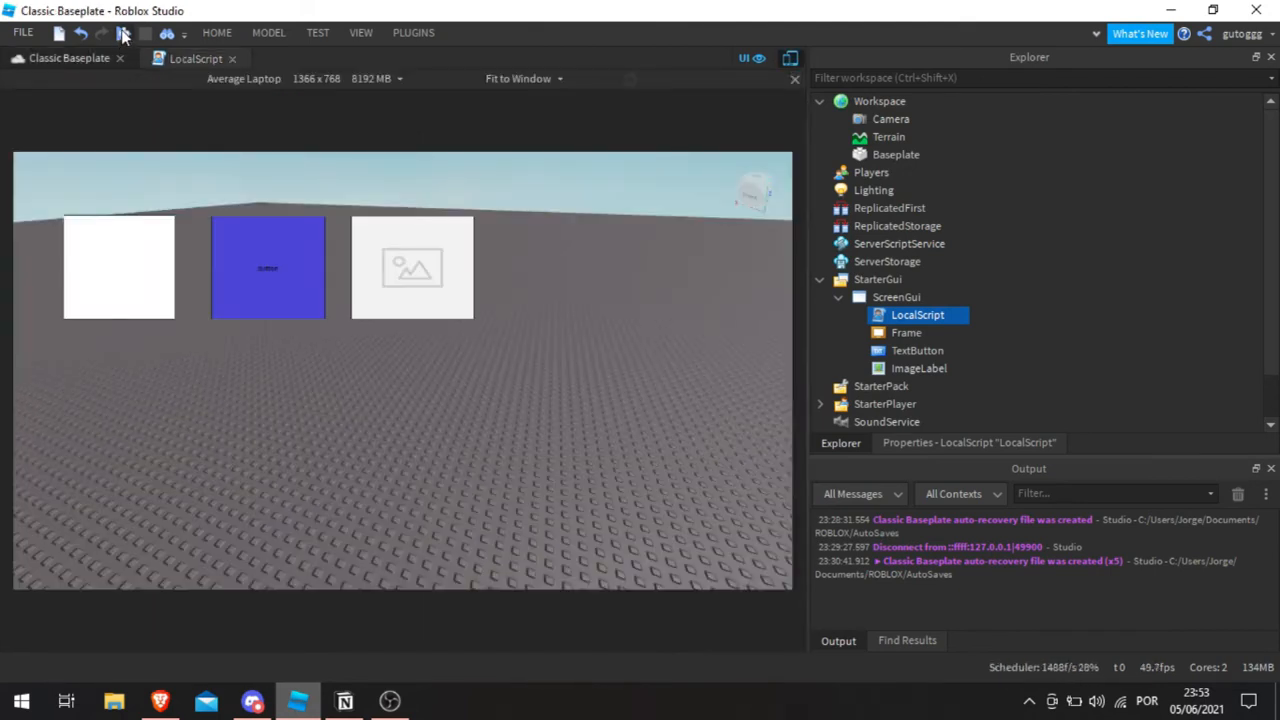
key(F5)
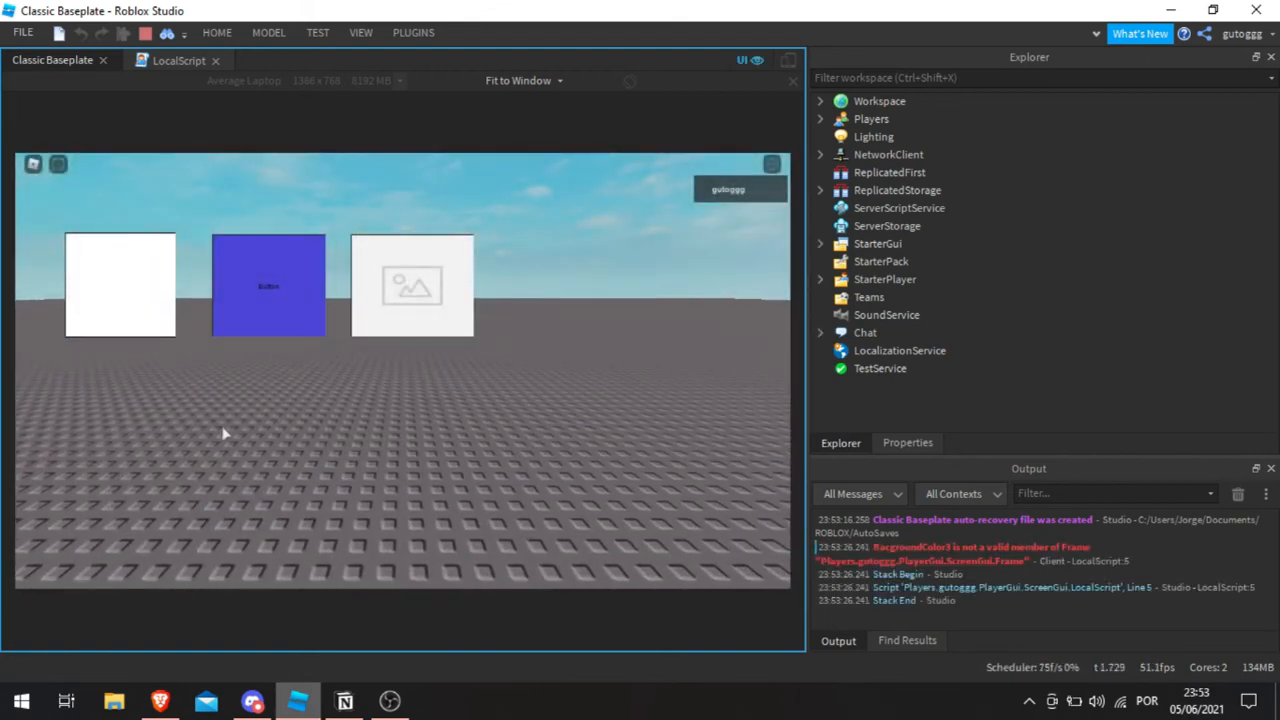
click(939, 566)
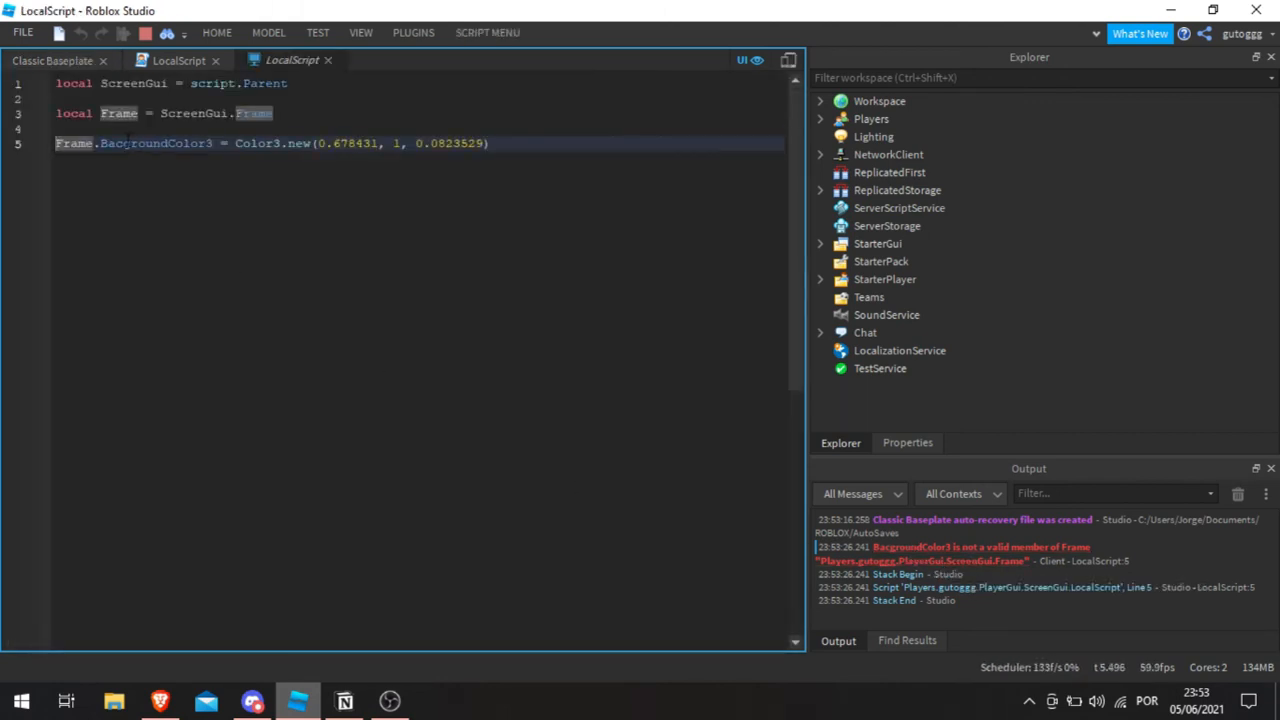
Step: Correct the misspelled property on line 5 to BackgroundColor3 and stop the playtest, keeping the script edit
click(123, 143)
text(k)
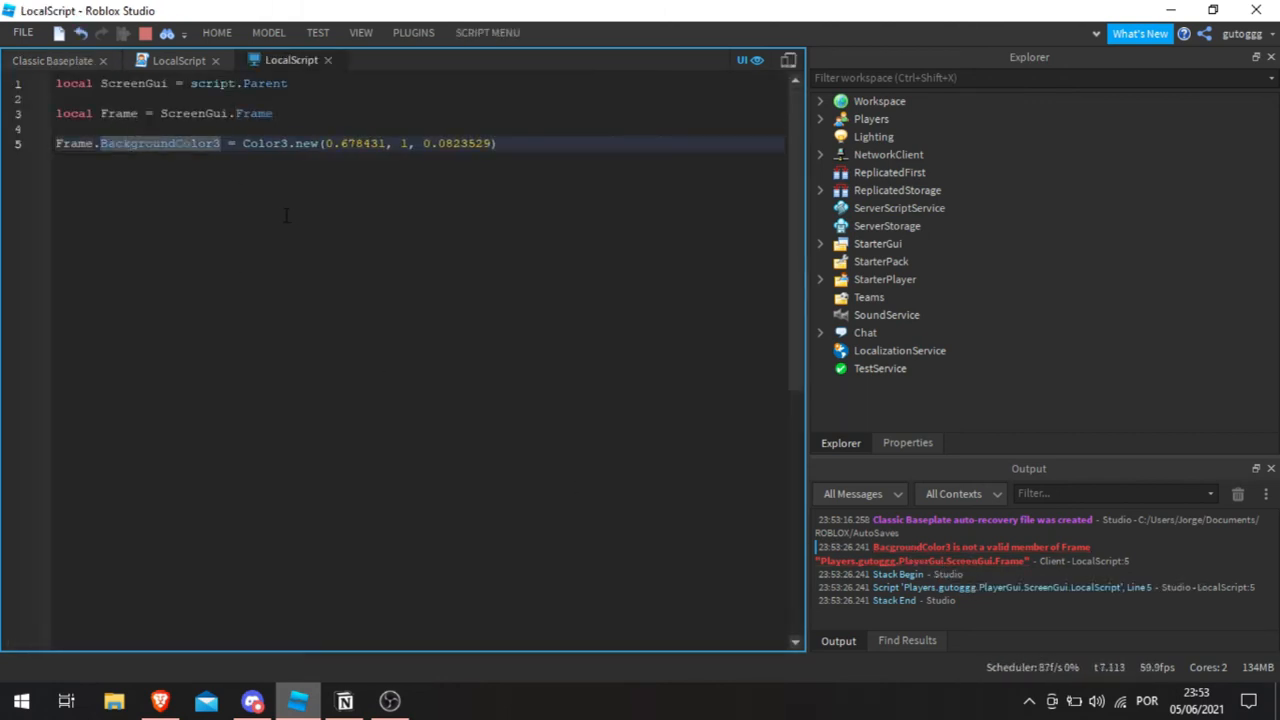
click(143, 34)
click(665, 367)
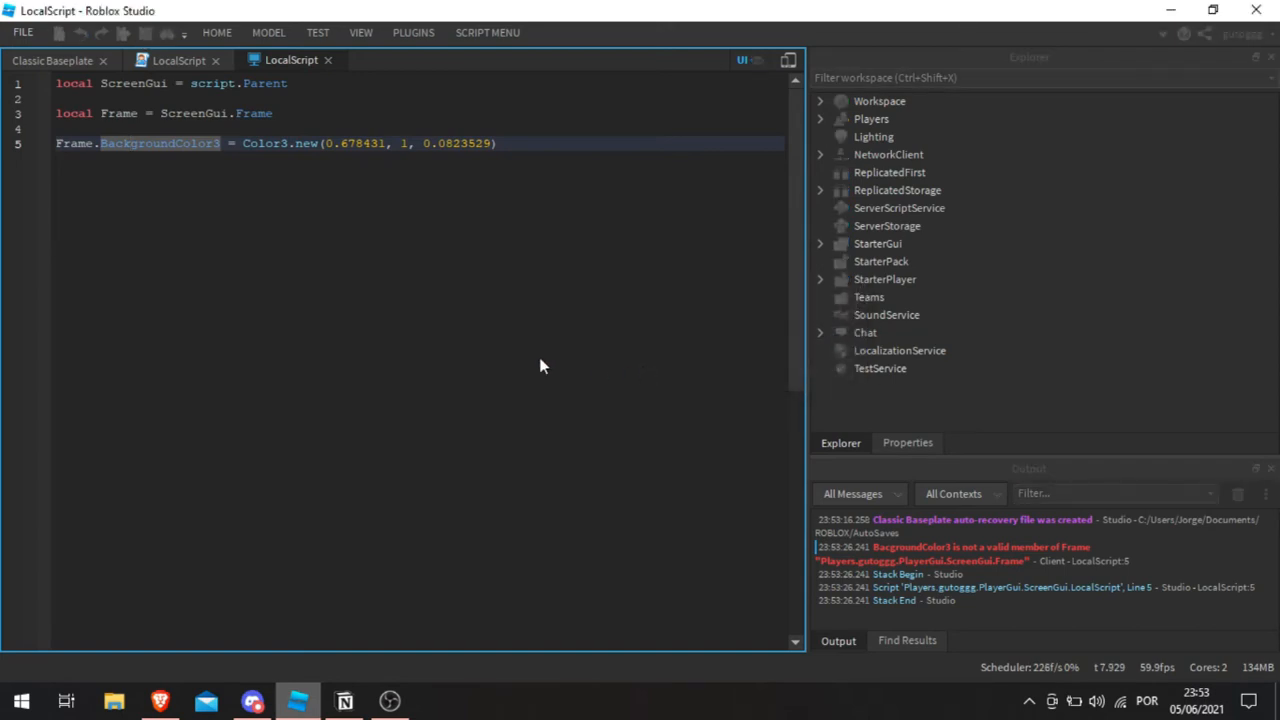
Step: Playtest the place again to check the Frame's colour, stop the test and return to the LocalScript
click(121, 32)
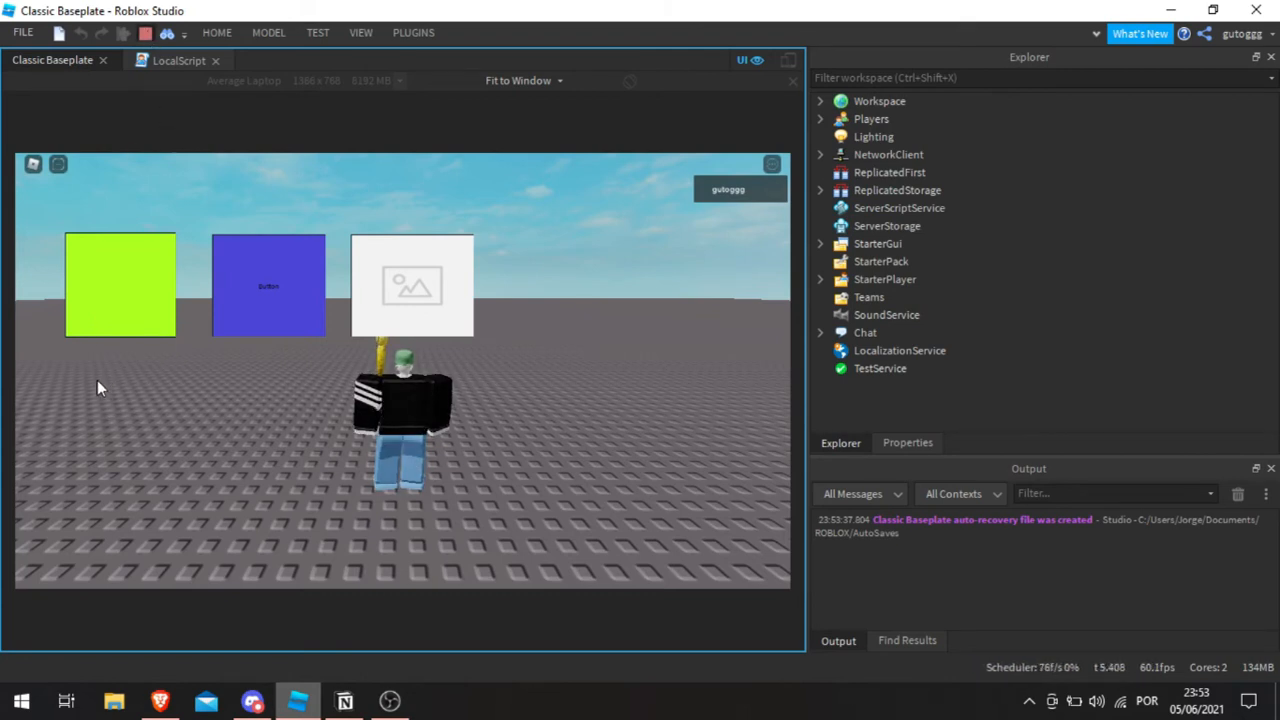
key(shift+F5)
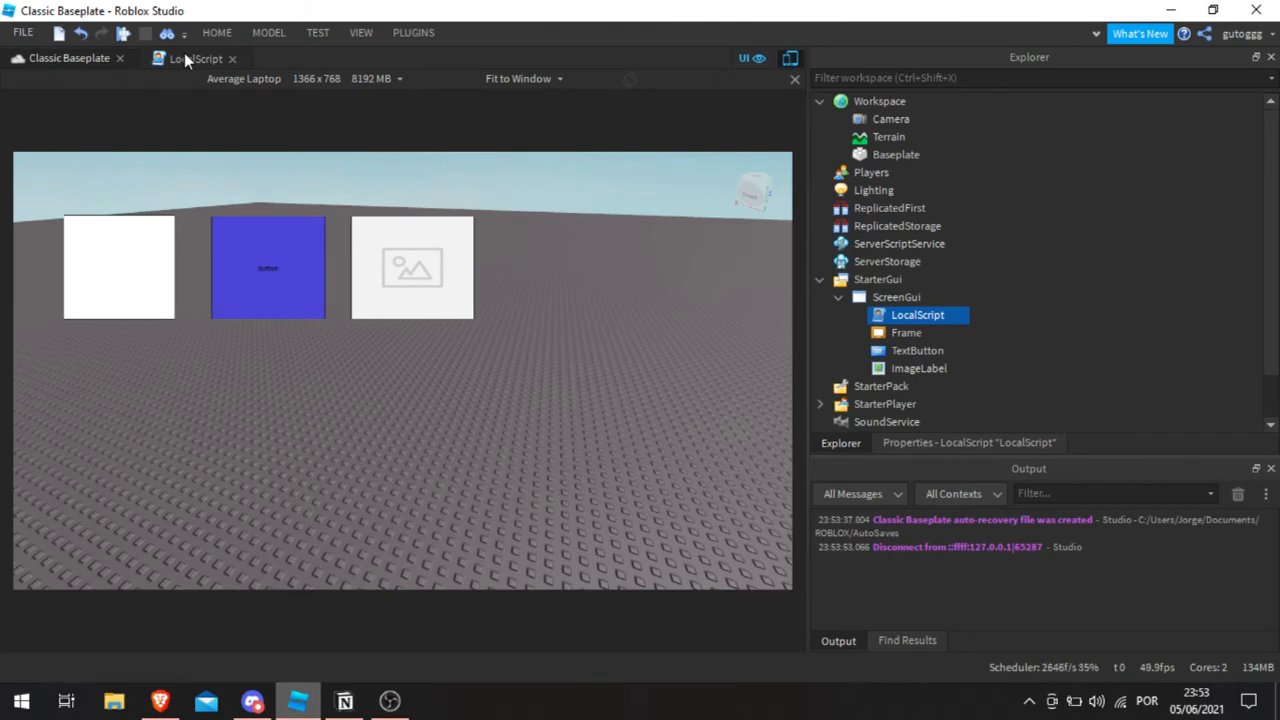
click(184, 57)
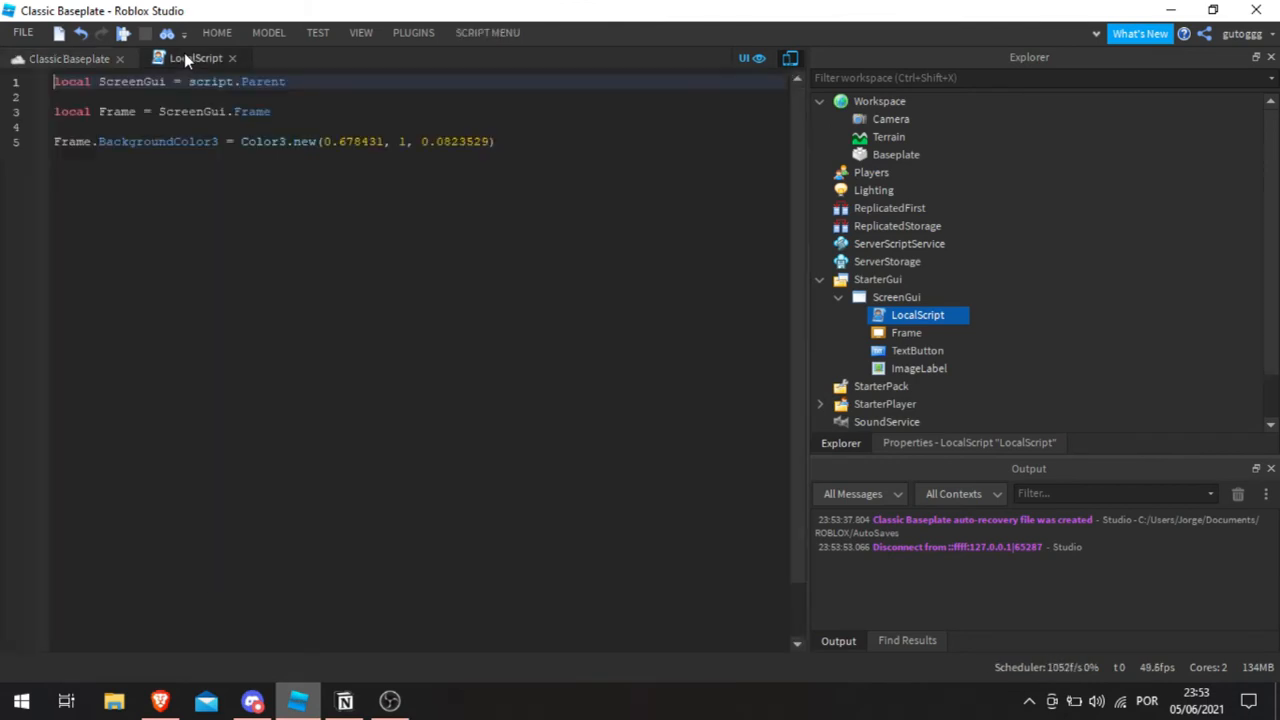
Step: Highlight BackgroundColor3 in the script and examine the Frame's properties for names that can be used in code
double_click(154, 141)
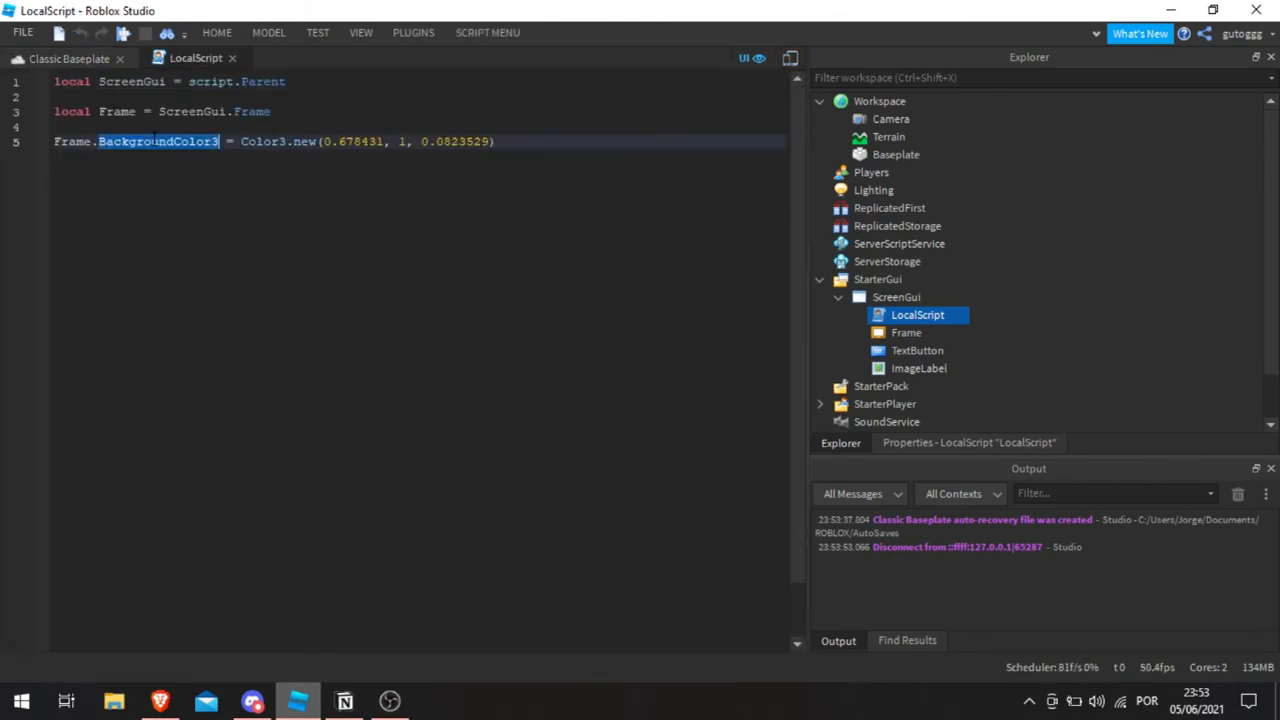
click(919, 441)
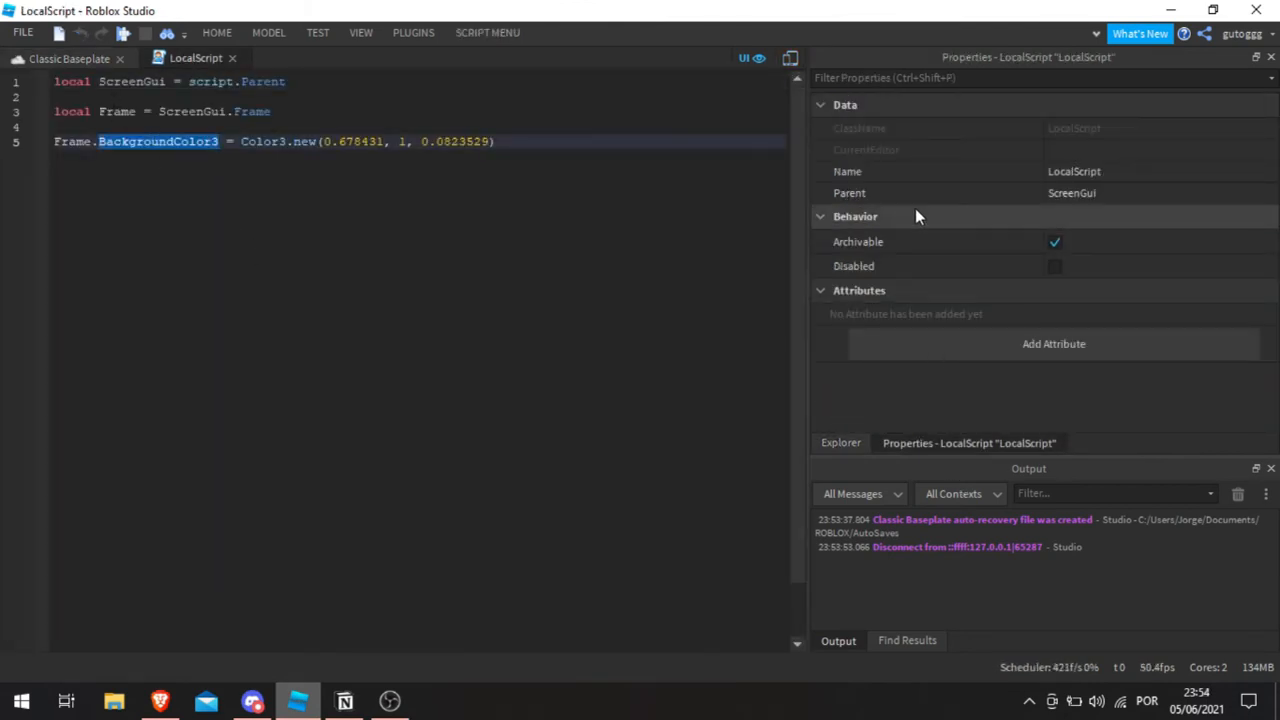
click(838, 444)
click(905, 331)
click(913, 442)
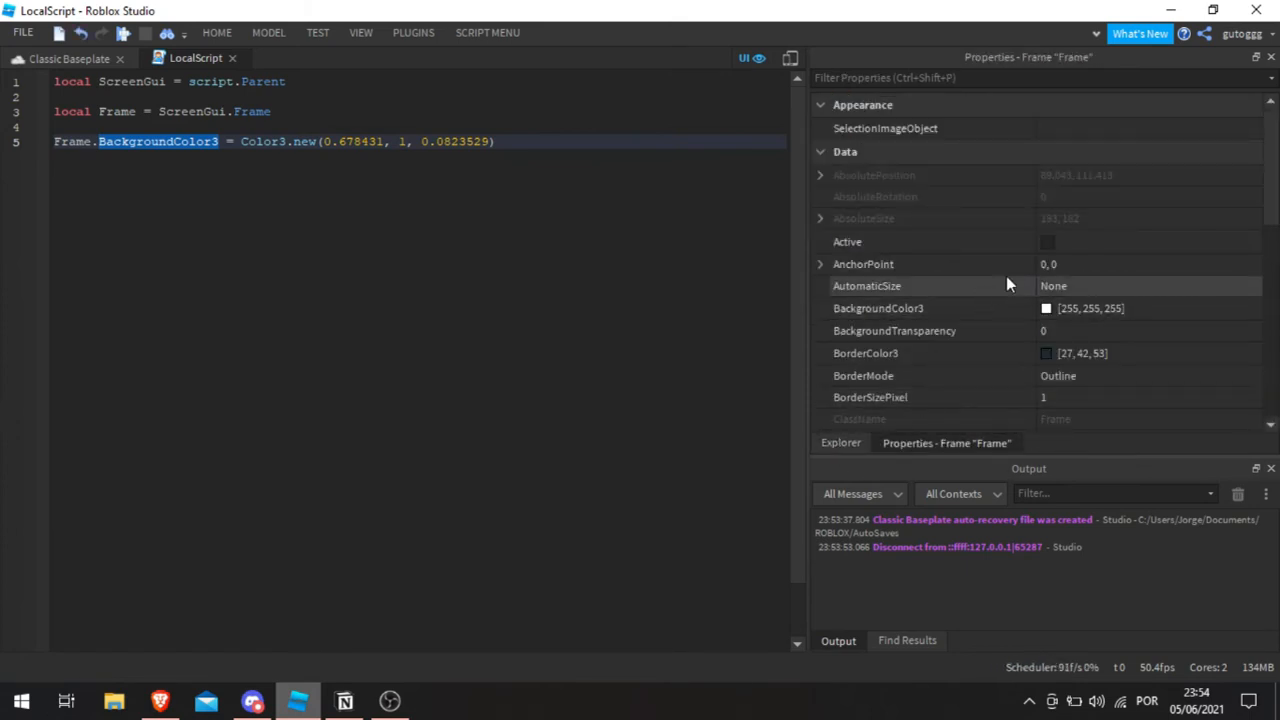
scroll(1030, 325, down, 1)
scroll(1006, 331, up, 1)
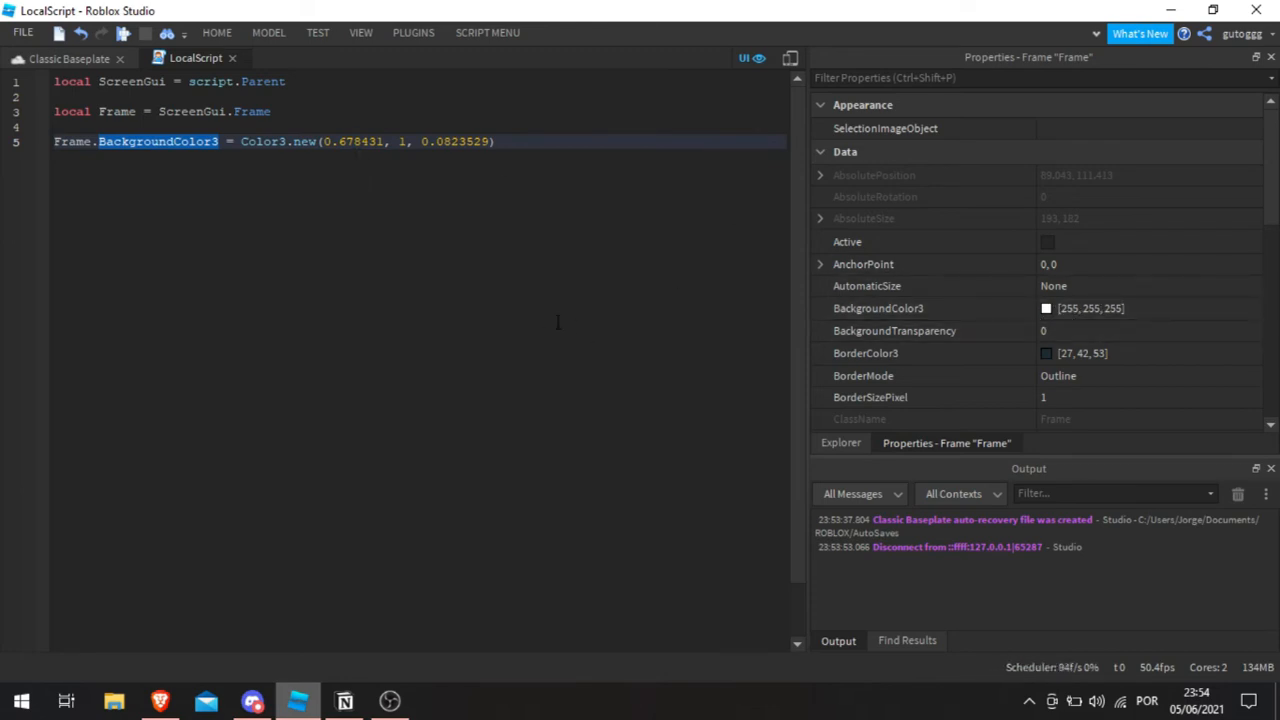
Step: Start line 7 of the LocalScript with Frame.Size = UDim2.new() below the BackgroundColor3 line
click(512, 141)
key(Return)
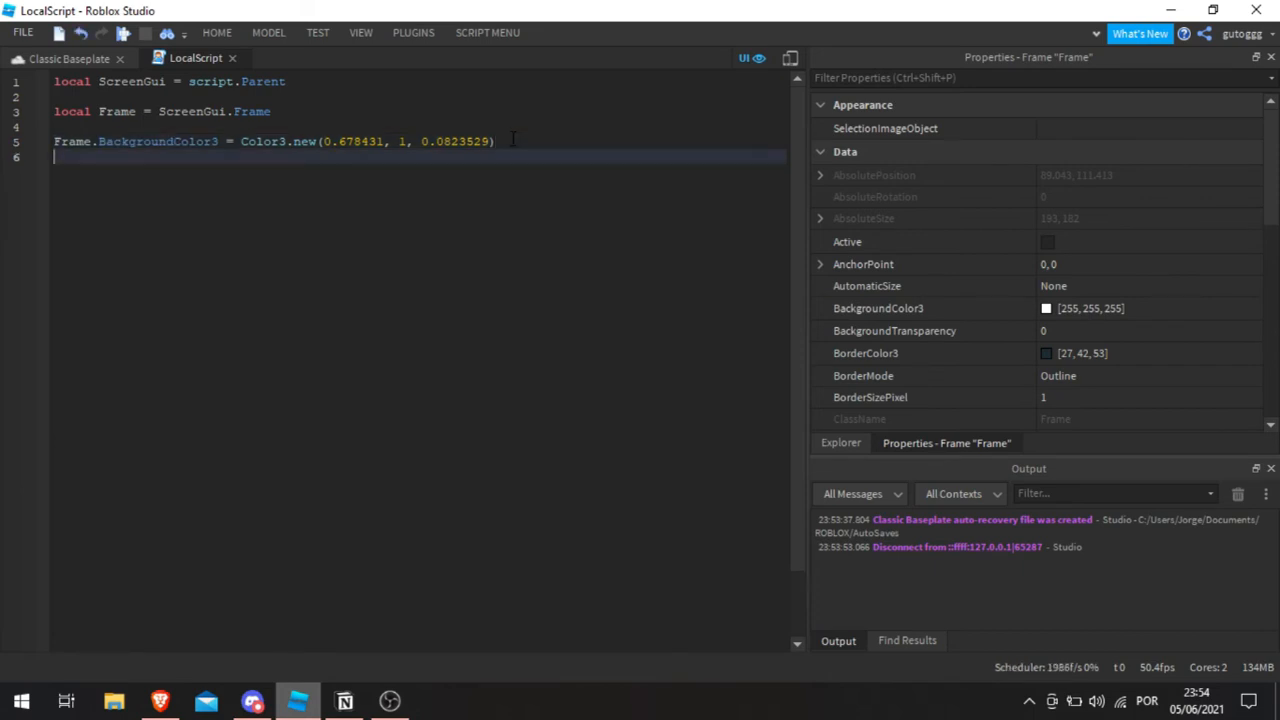
key(Return)
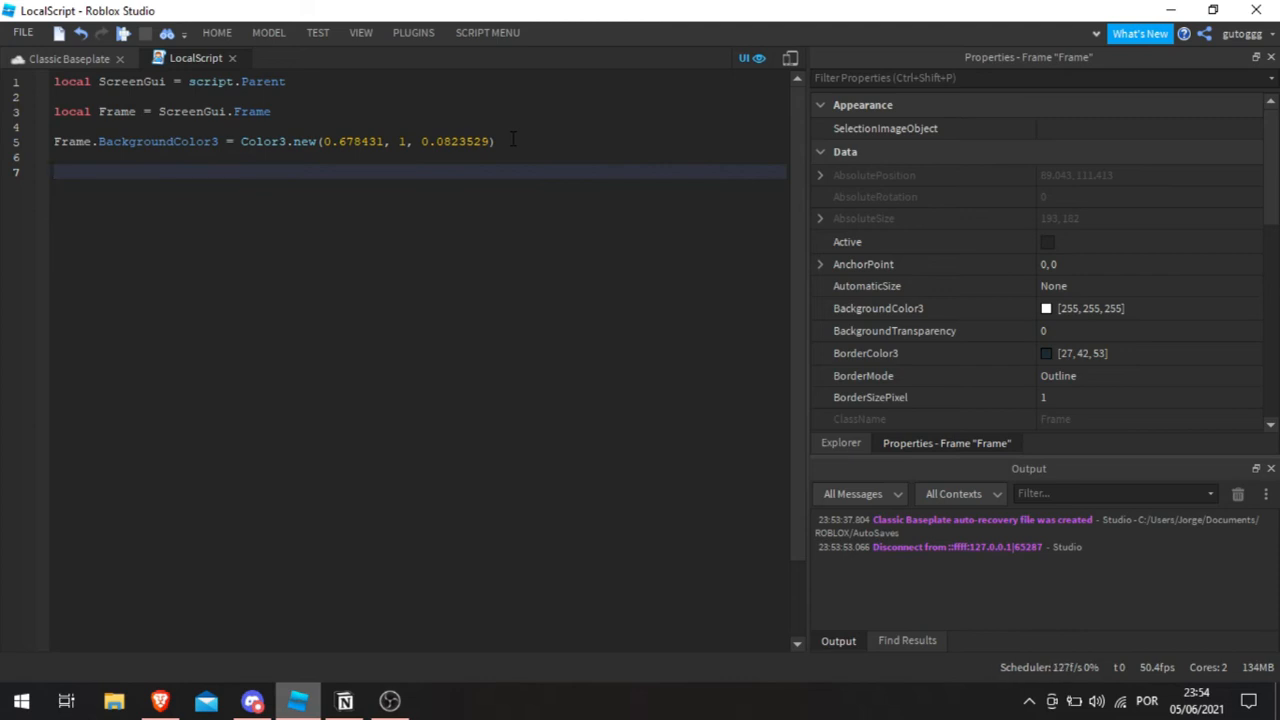
click(46, 60)
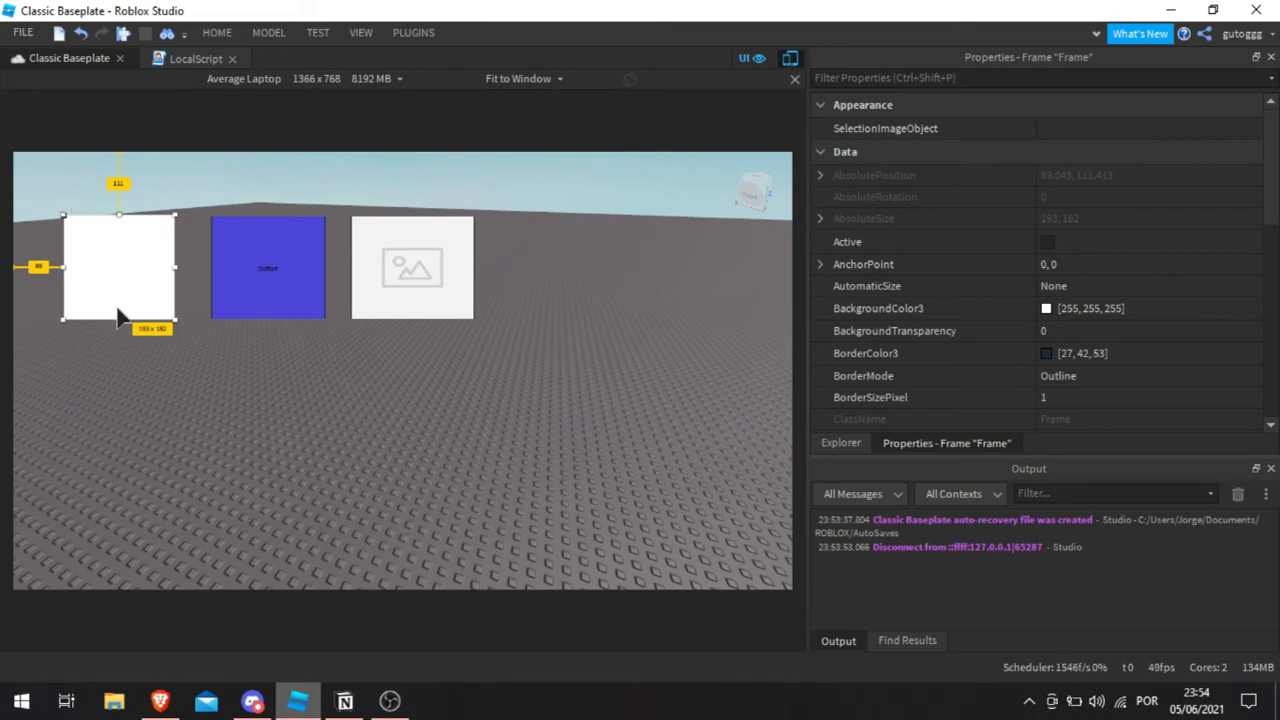
click(197, 58)
text(Frame)
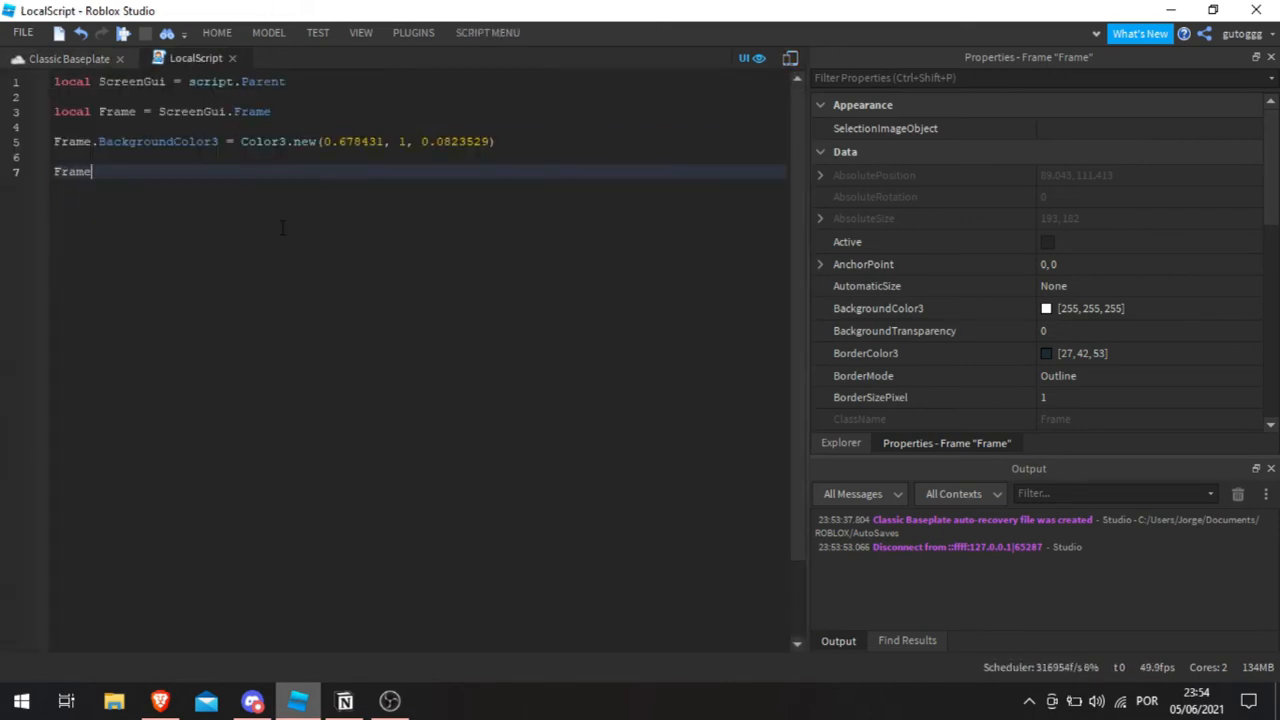
text(.Size)
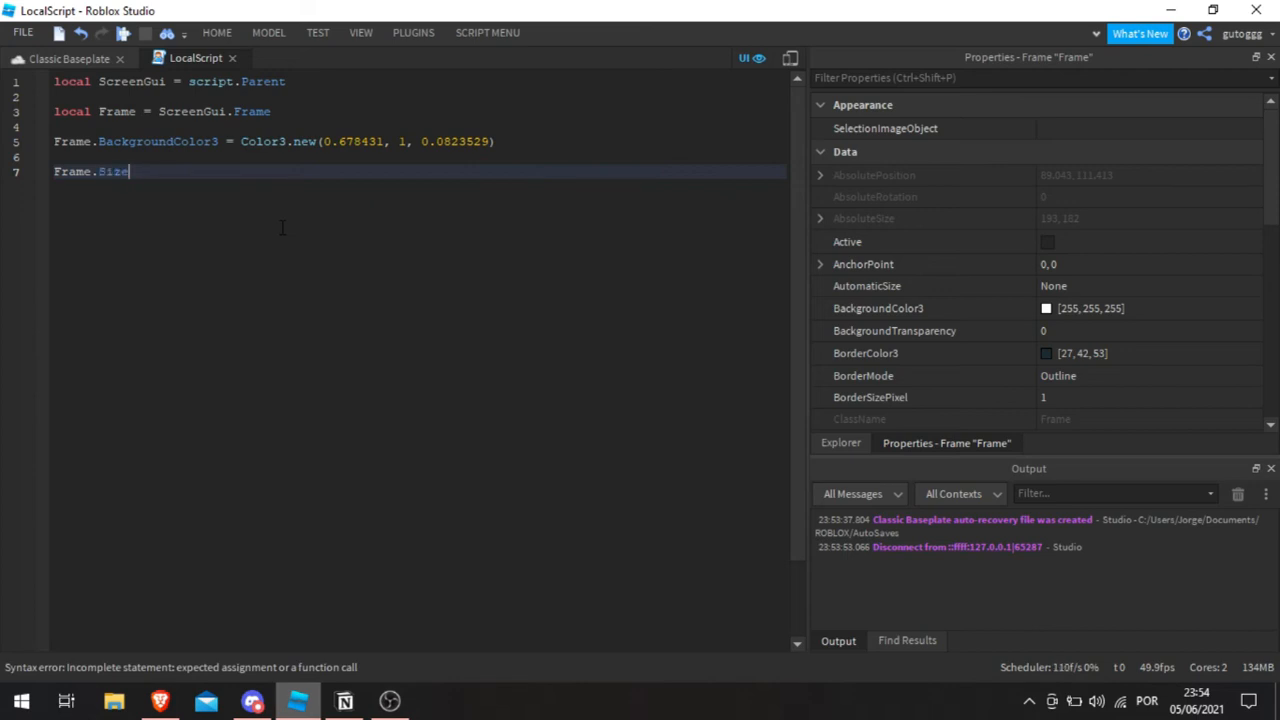
text( = )
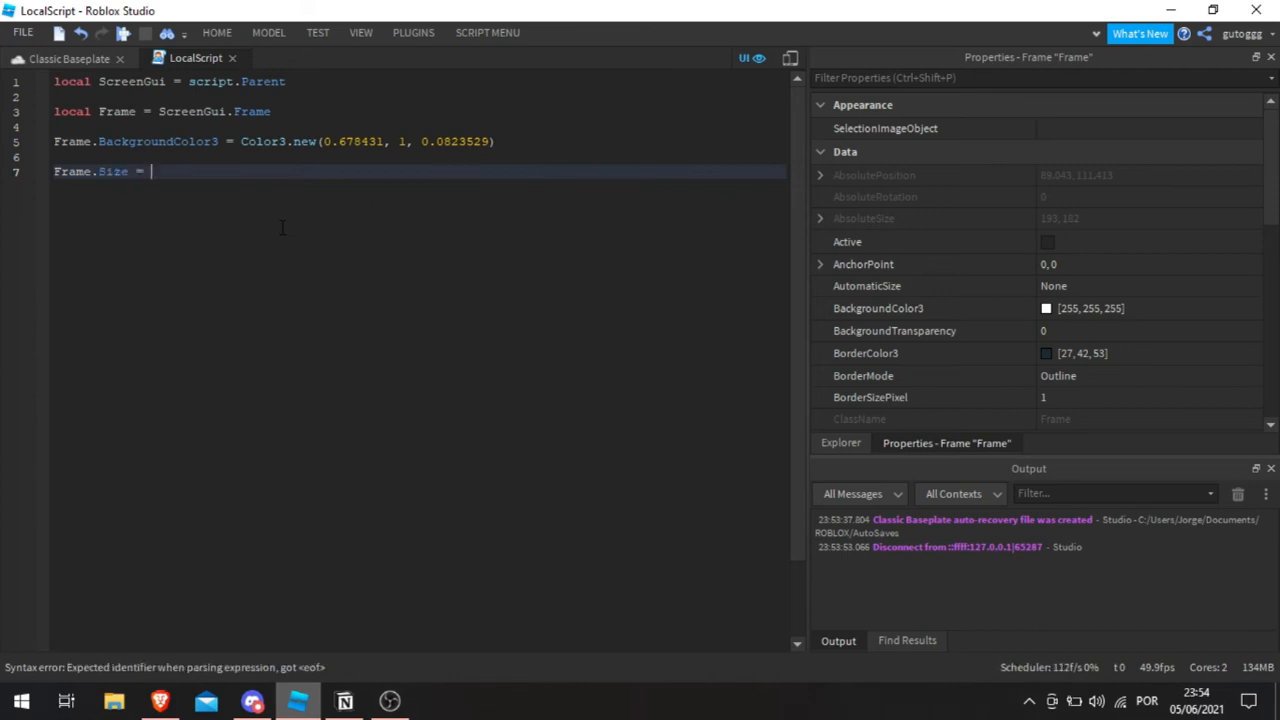
text(UDim2.)
click(281, 229)
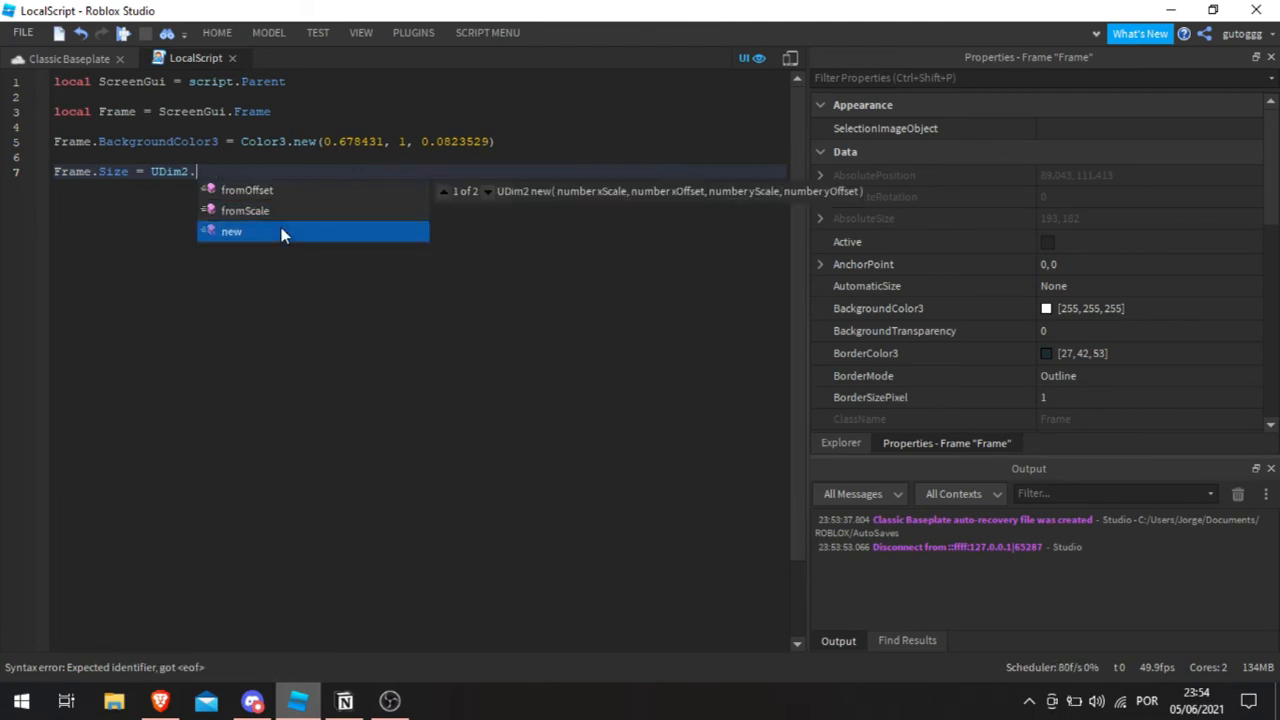
text(()
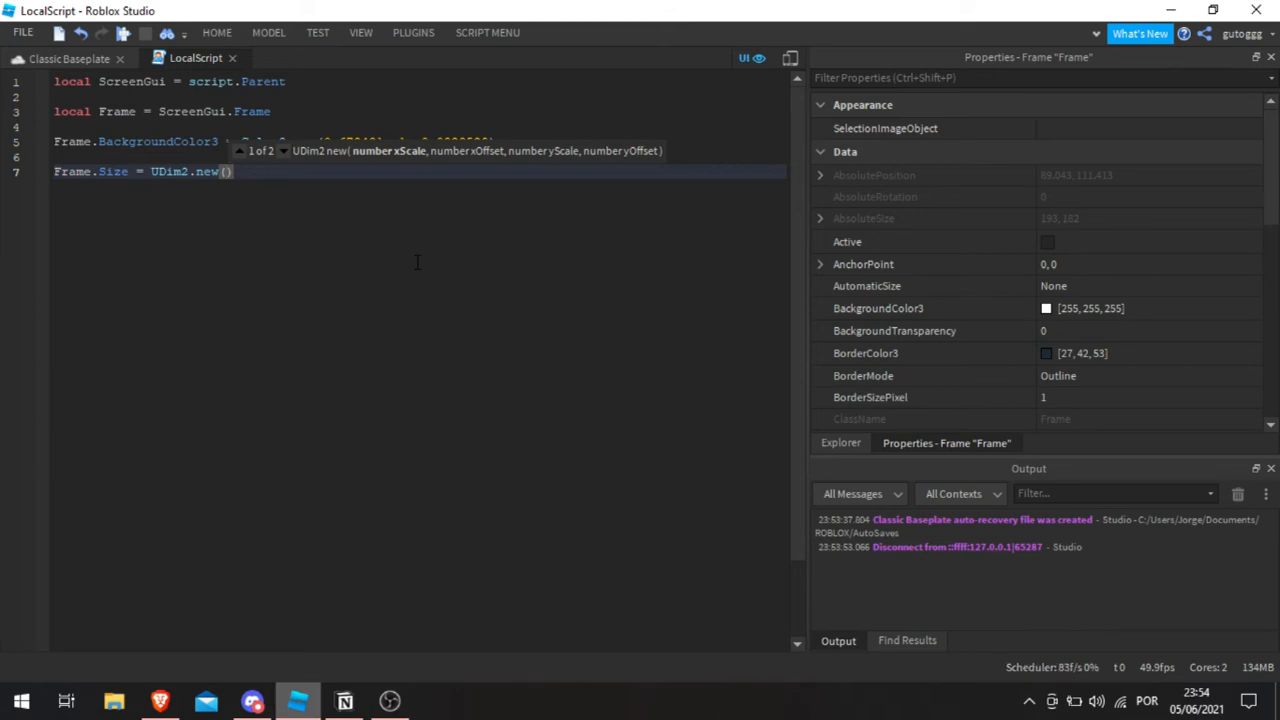
text(250)
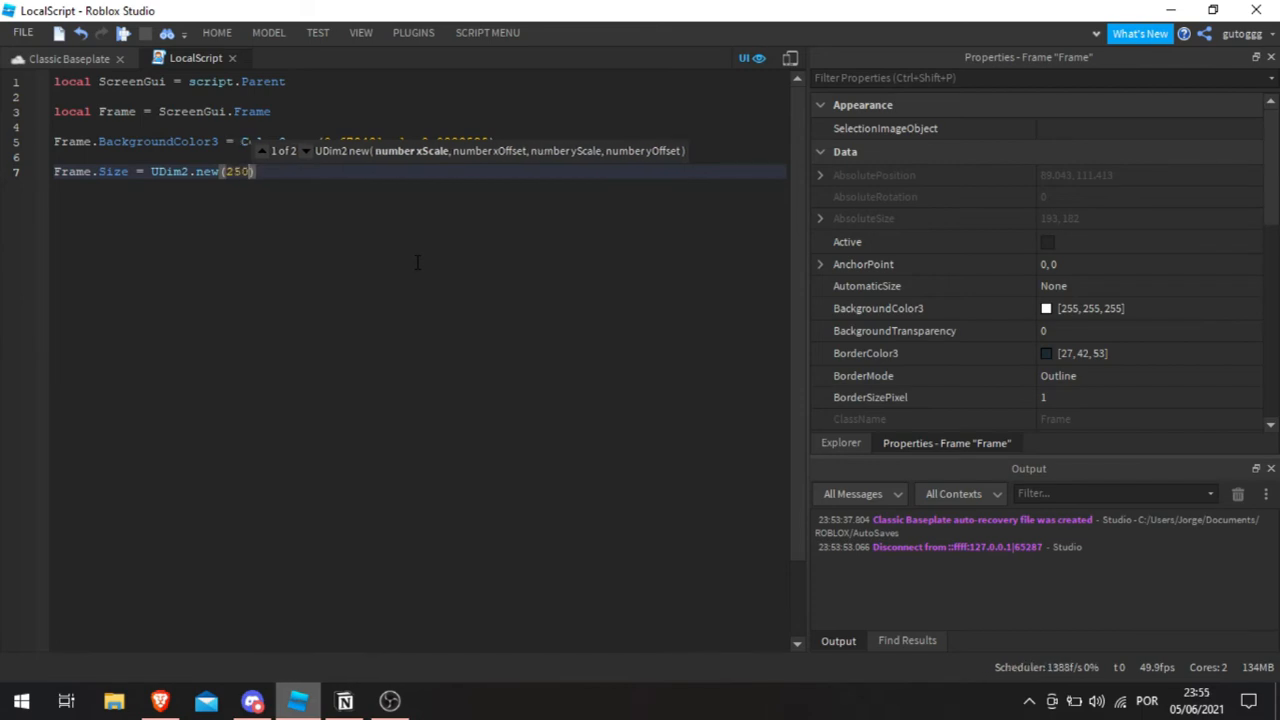
text(, )
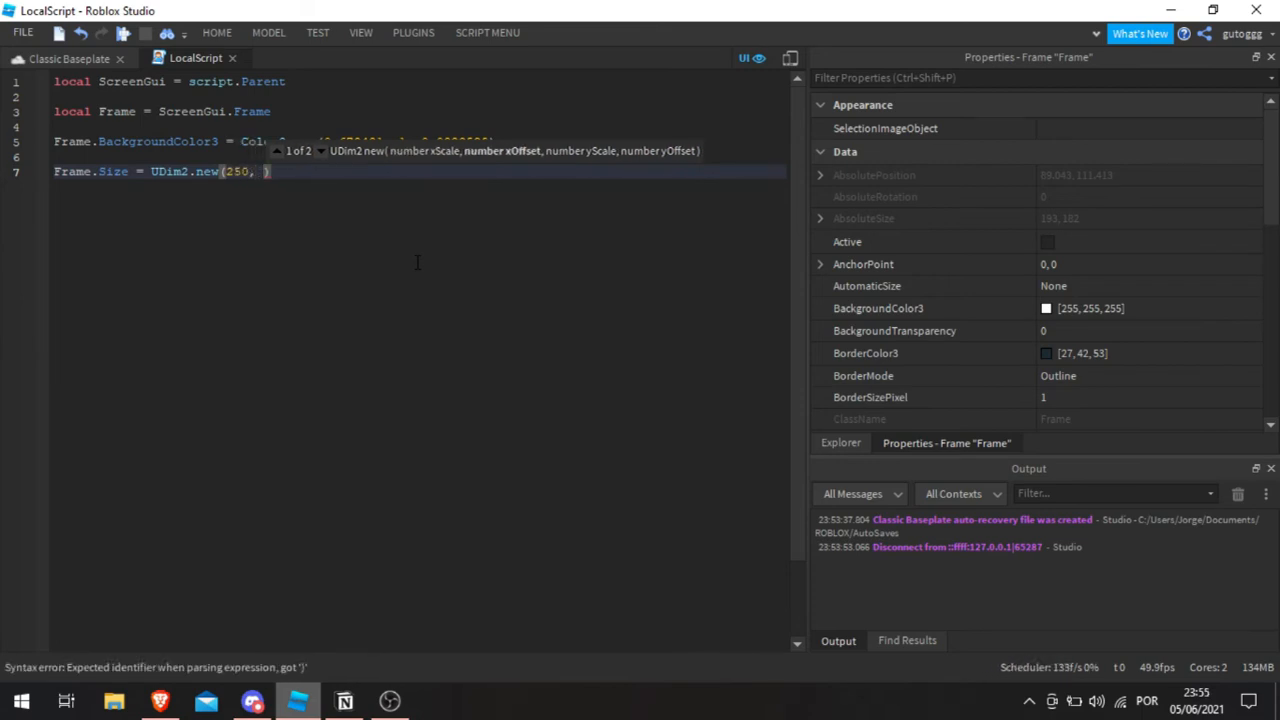
text(0)
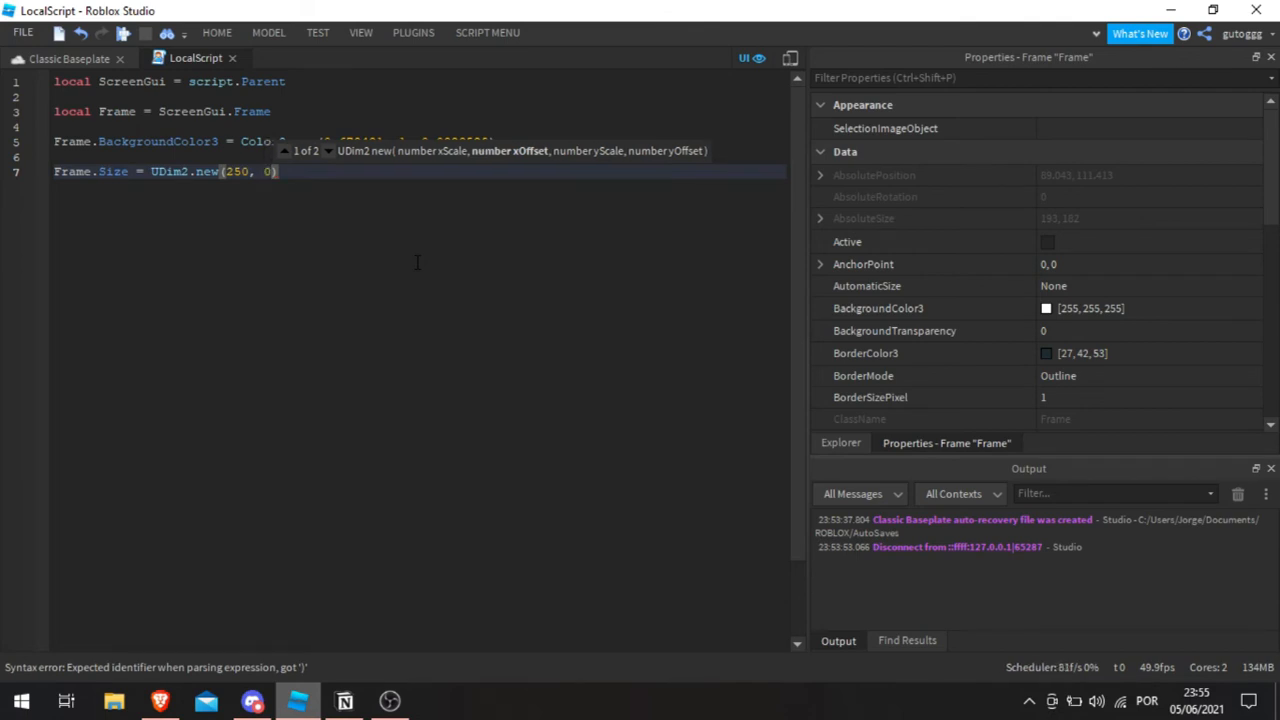
text(,)
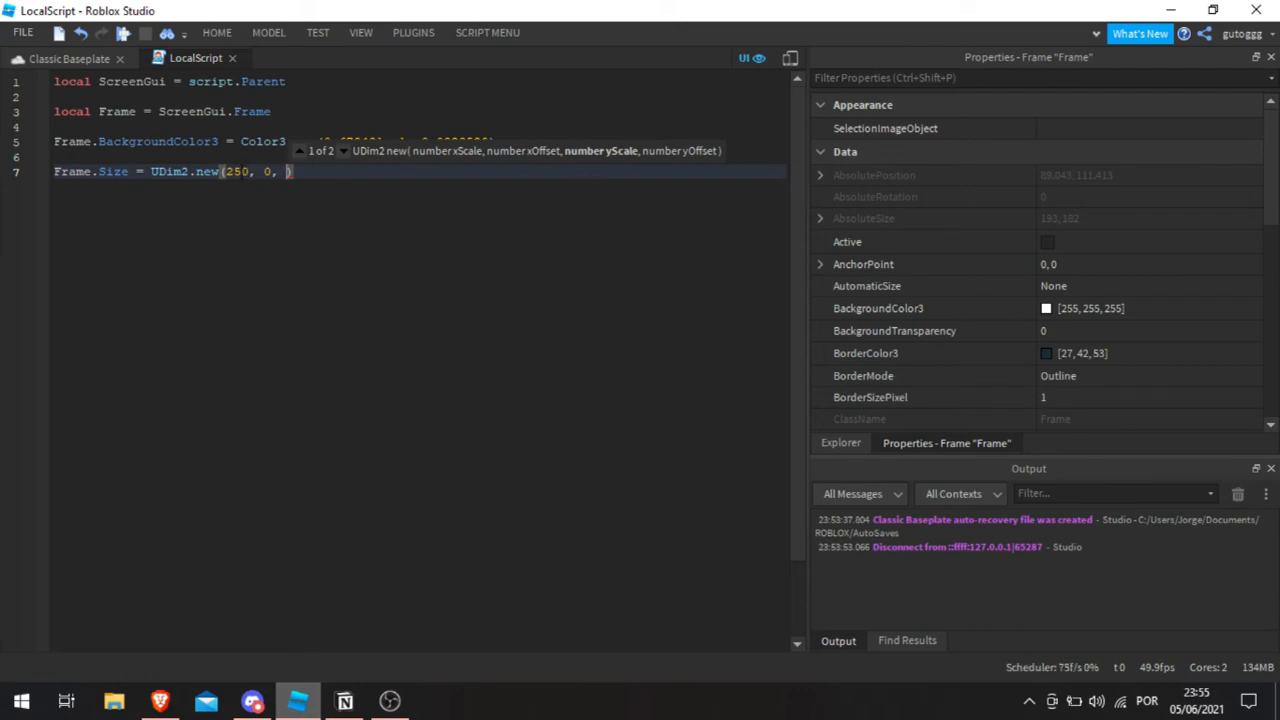
double_click(238, 171)
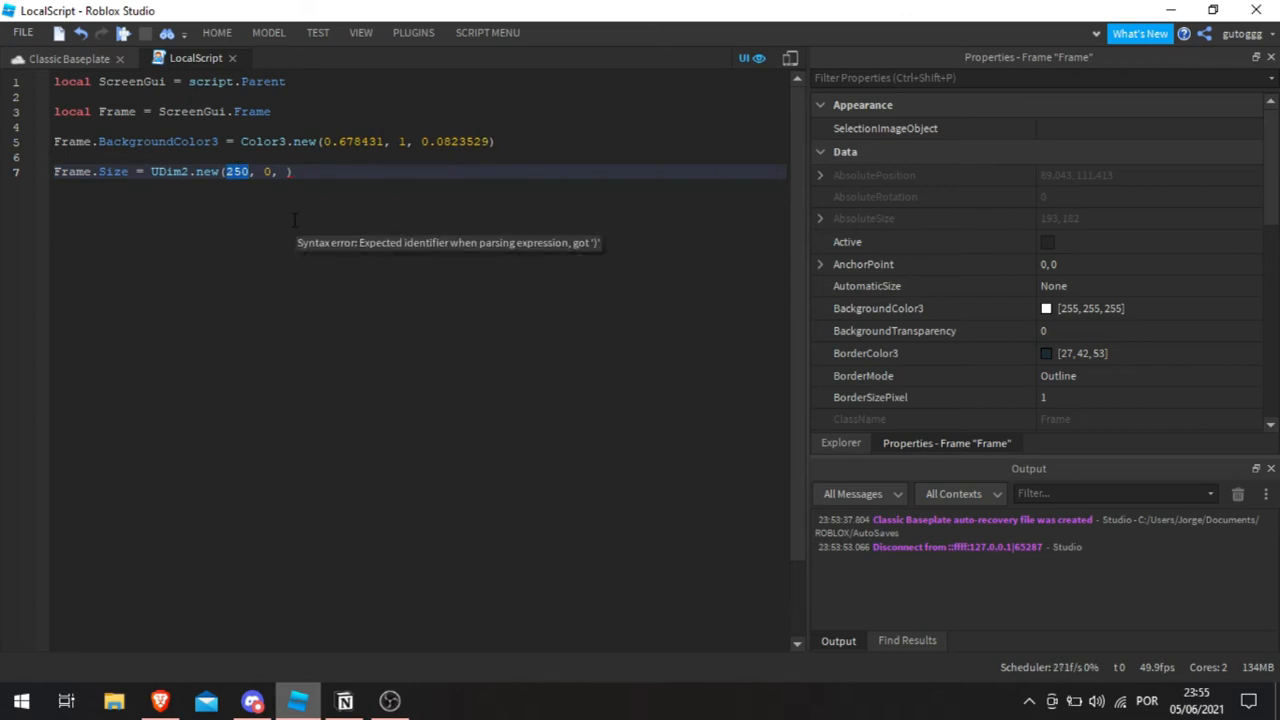
key(Delete)
key(Delete)
key(Delete)
key(Delete)
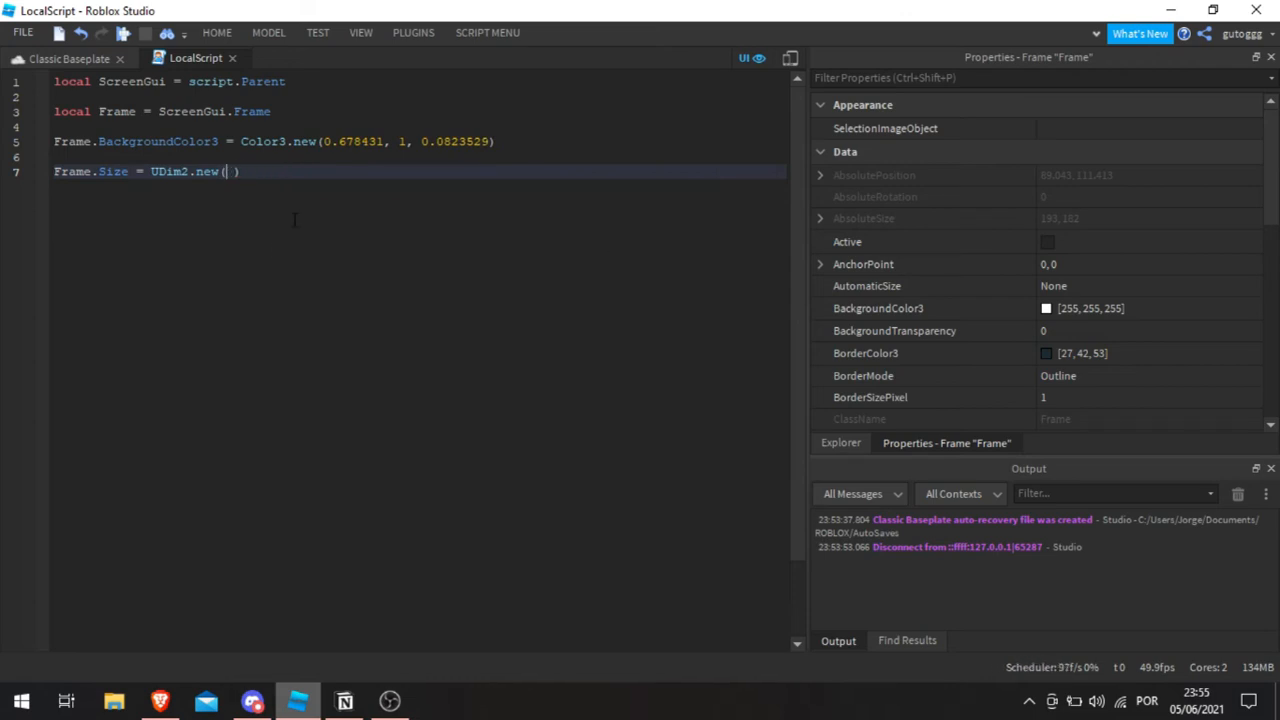
Step: Fill in the UDim2.new arguments for Frame.Size on line 7 as 0, 250, 0, 250
text(0, )
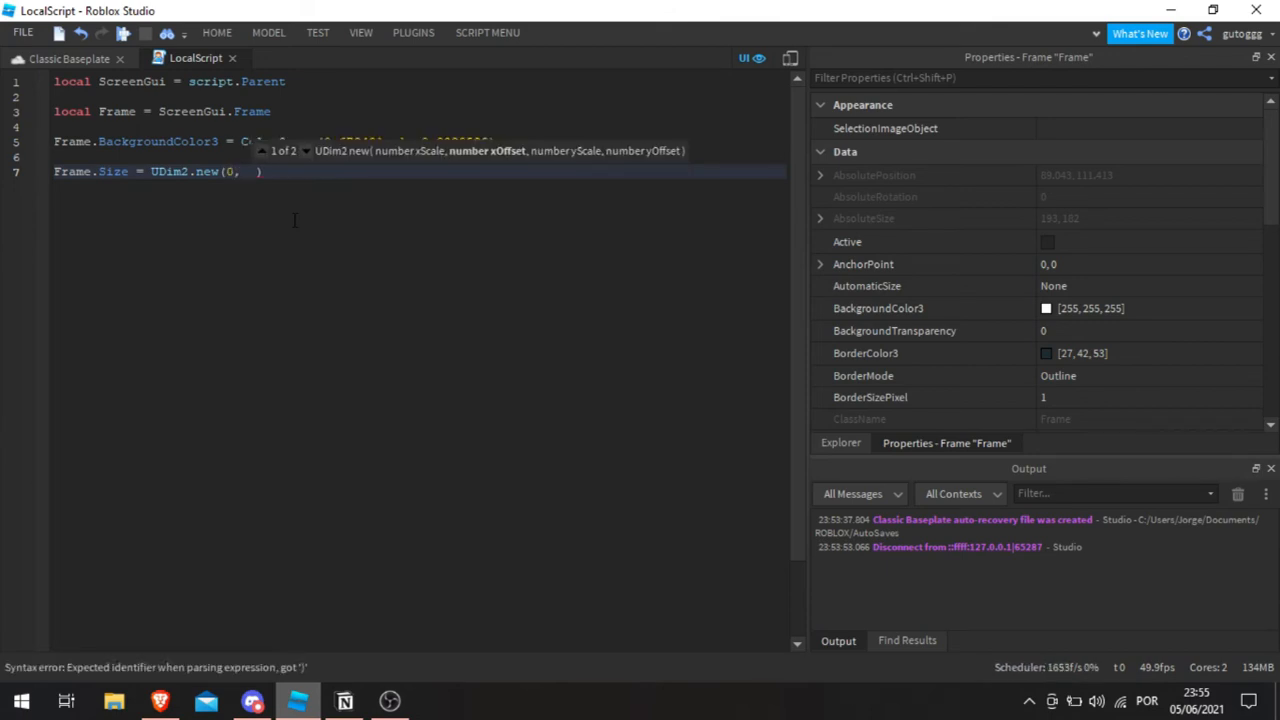
text(250)
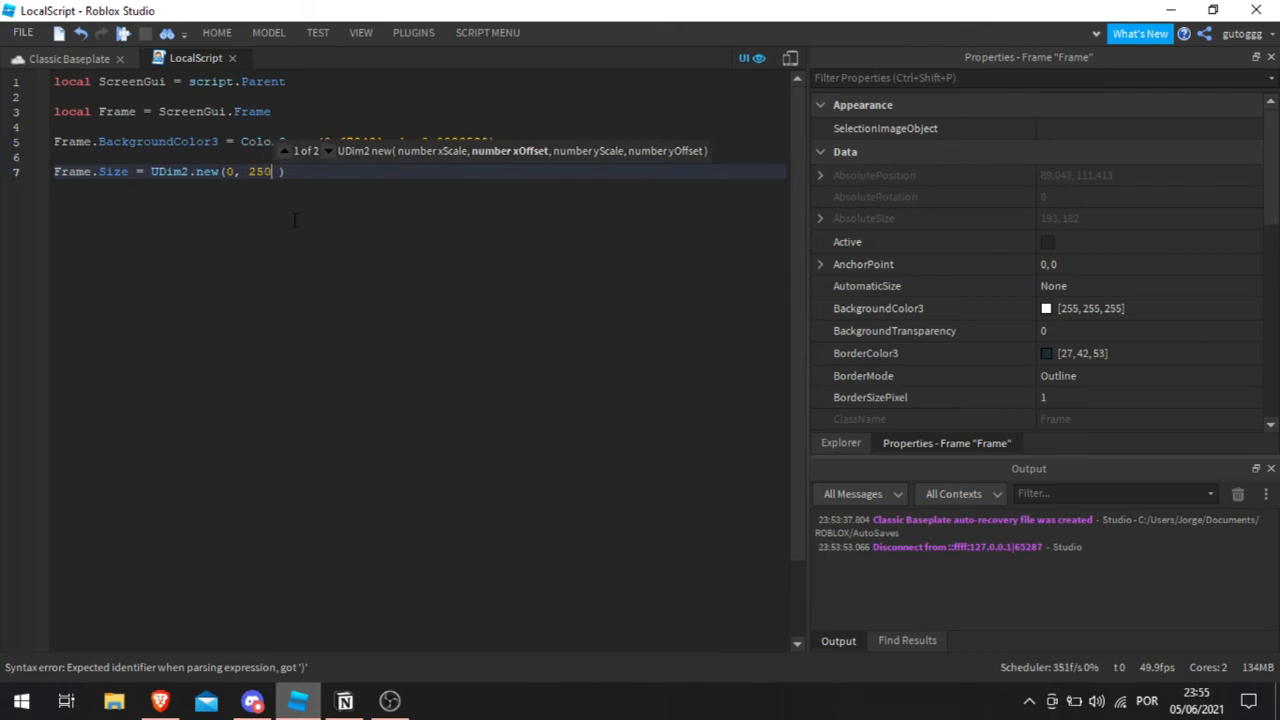
text(,)
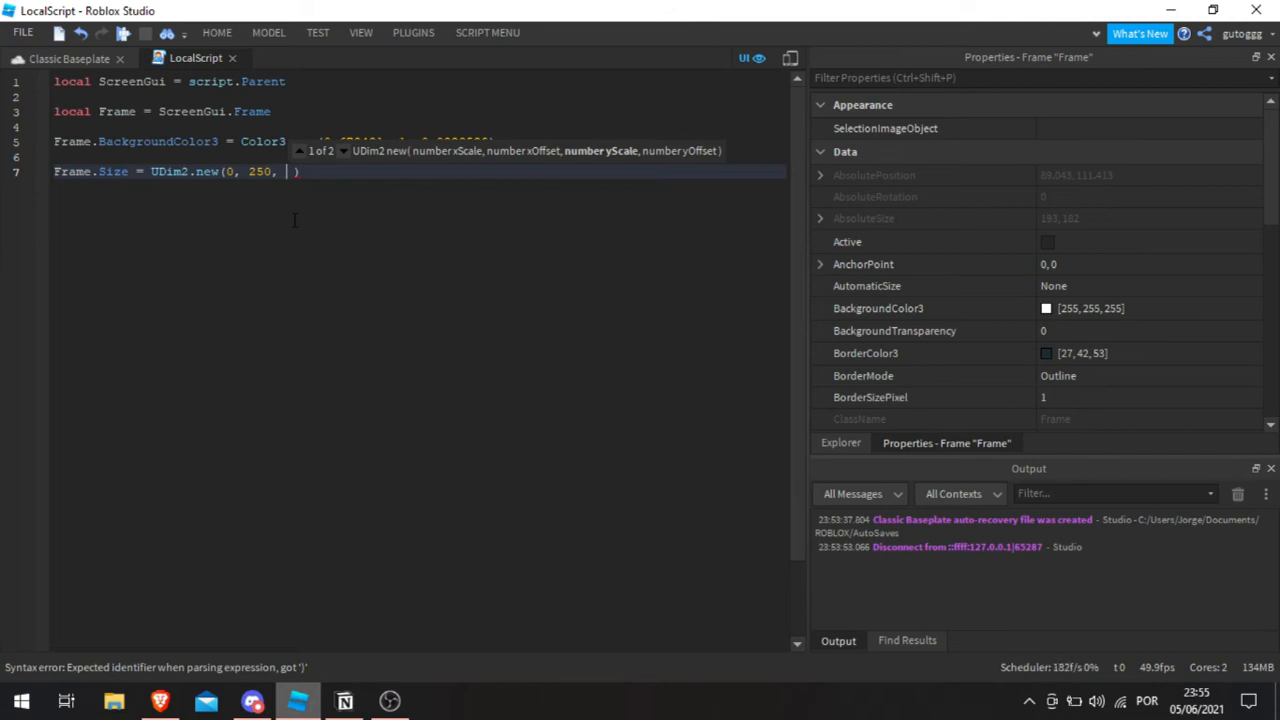
text(0, )
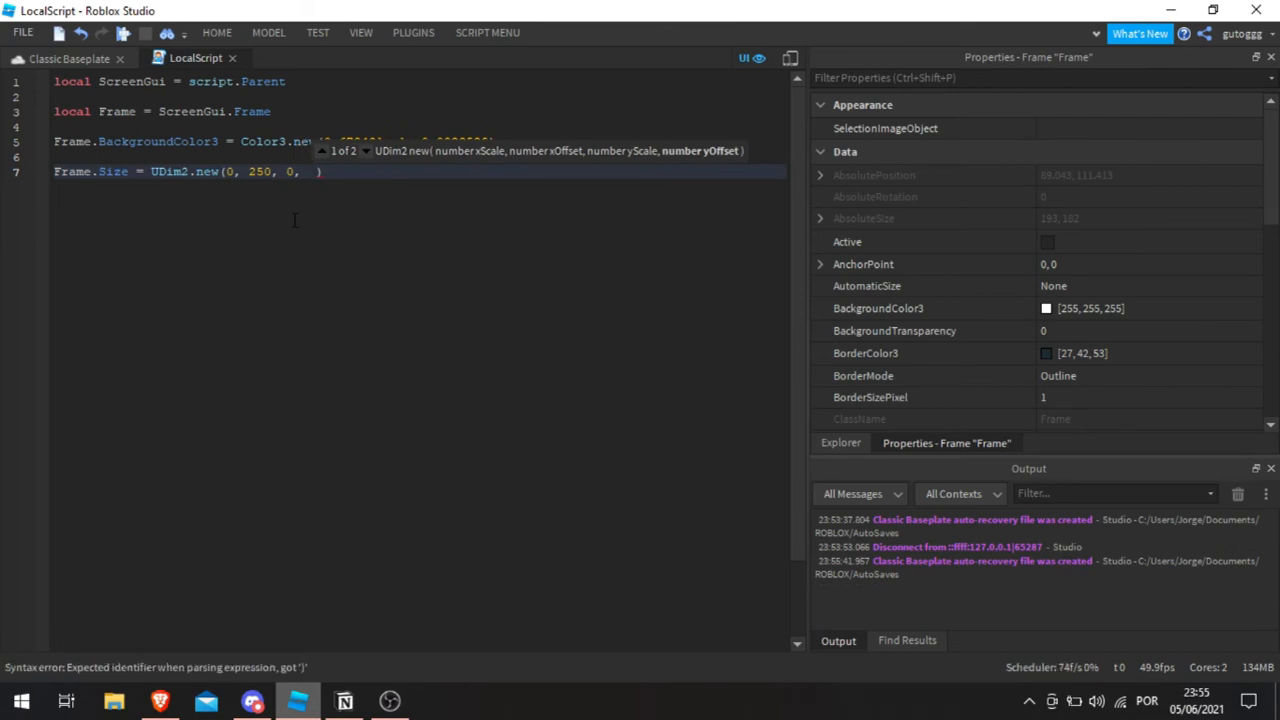
text(250)
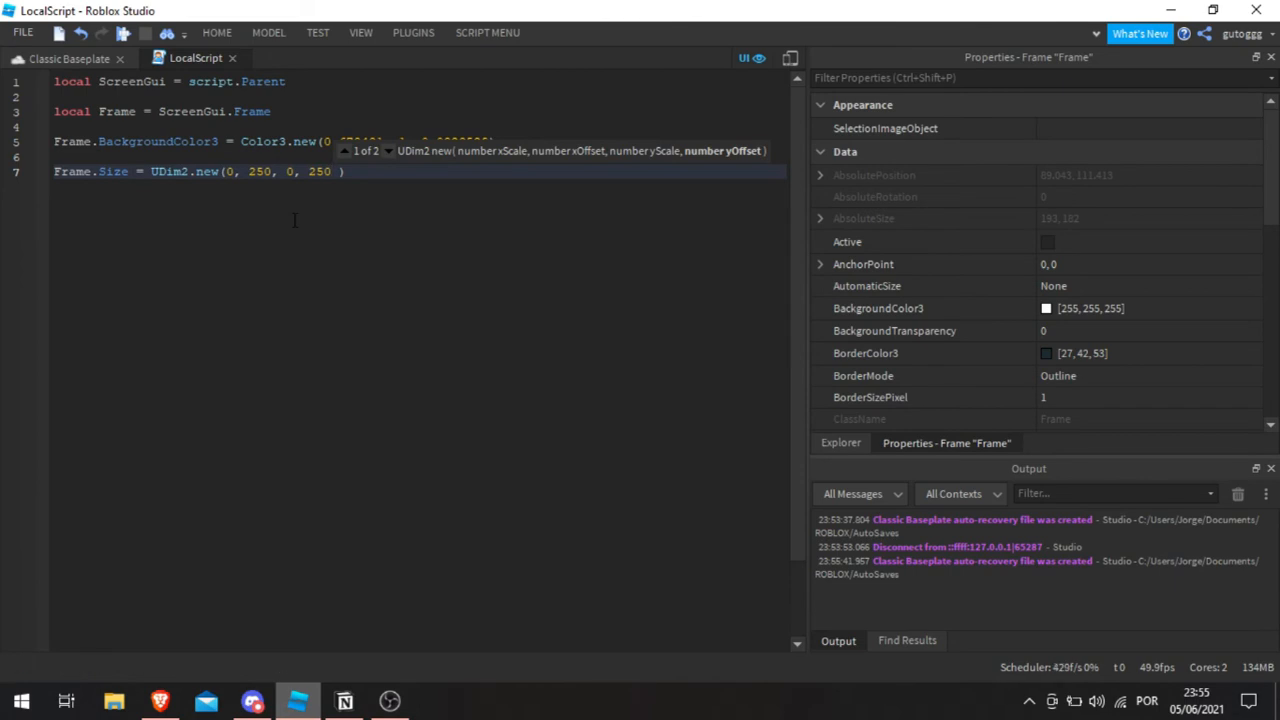
click(294, 220)
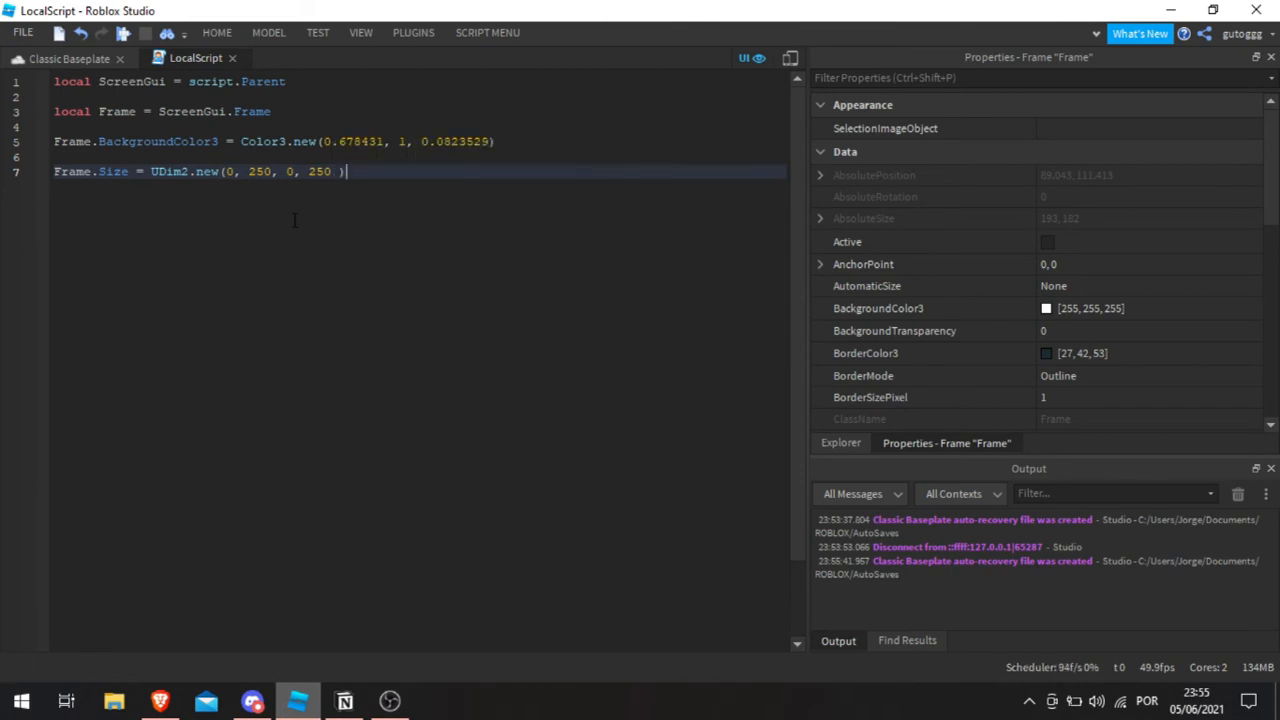
Step: Shrink the white Frame in the place view to about 30 x 30 pixels and playtest the place
click(58, 58)
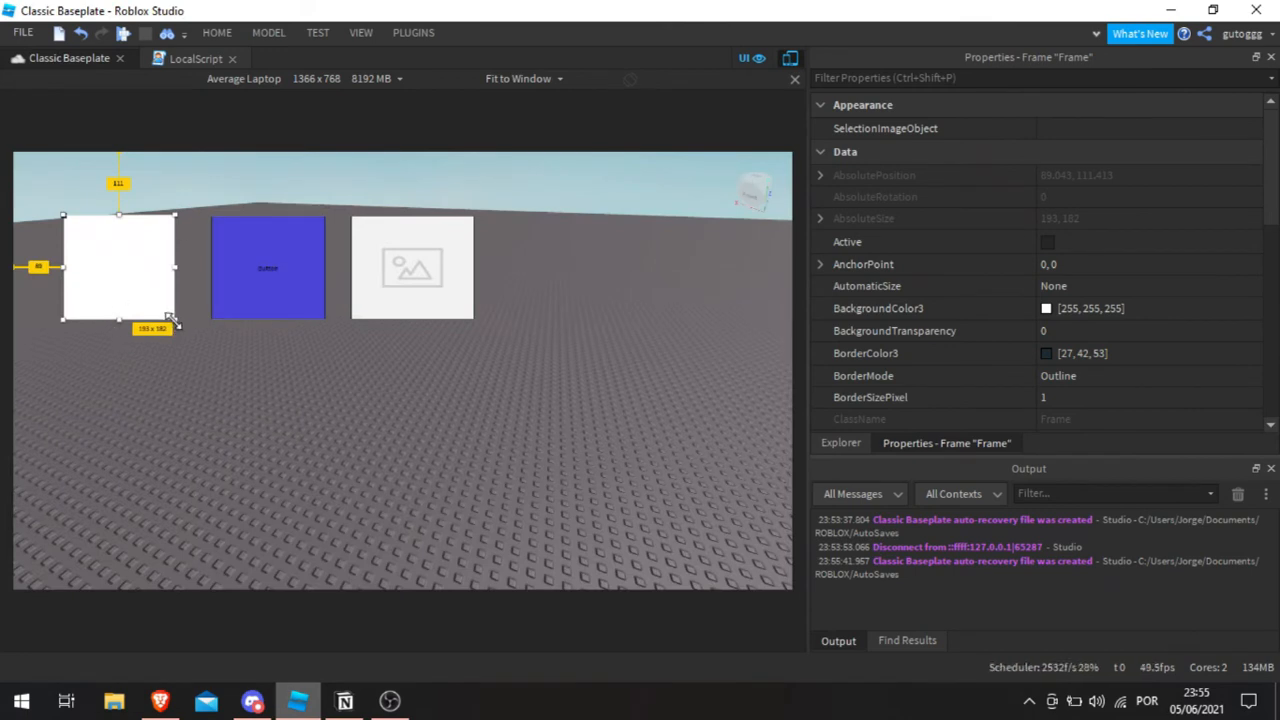
drag(175, 320, 84, 236)
click(66, 251)
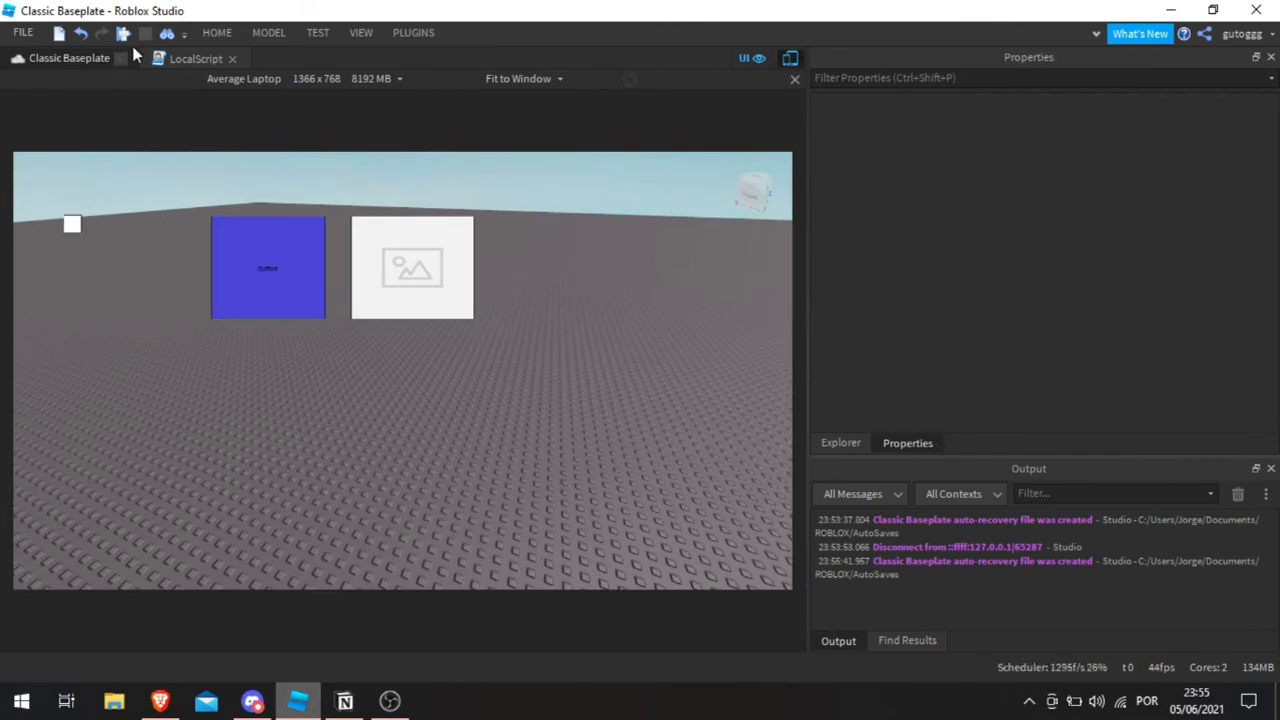
key(F5)
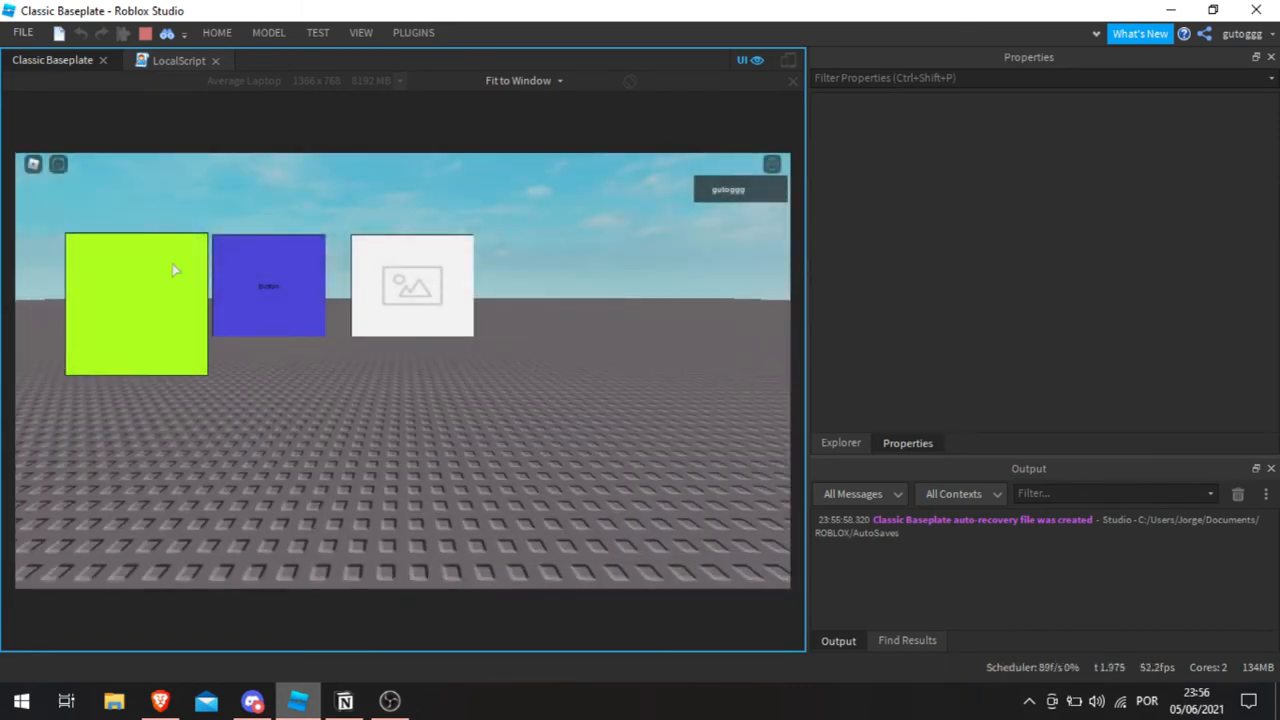
Step: During the playtest, find the Frame inside the local player's PlayerGui ScreenGui and examine its Size property
click(830, 443)
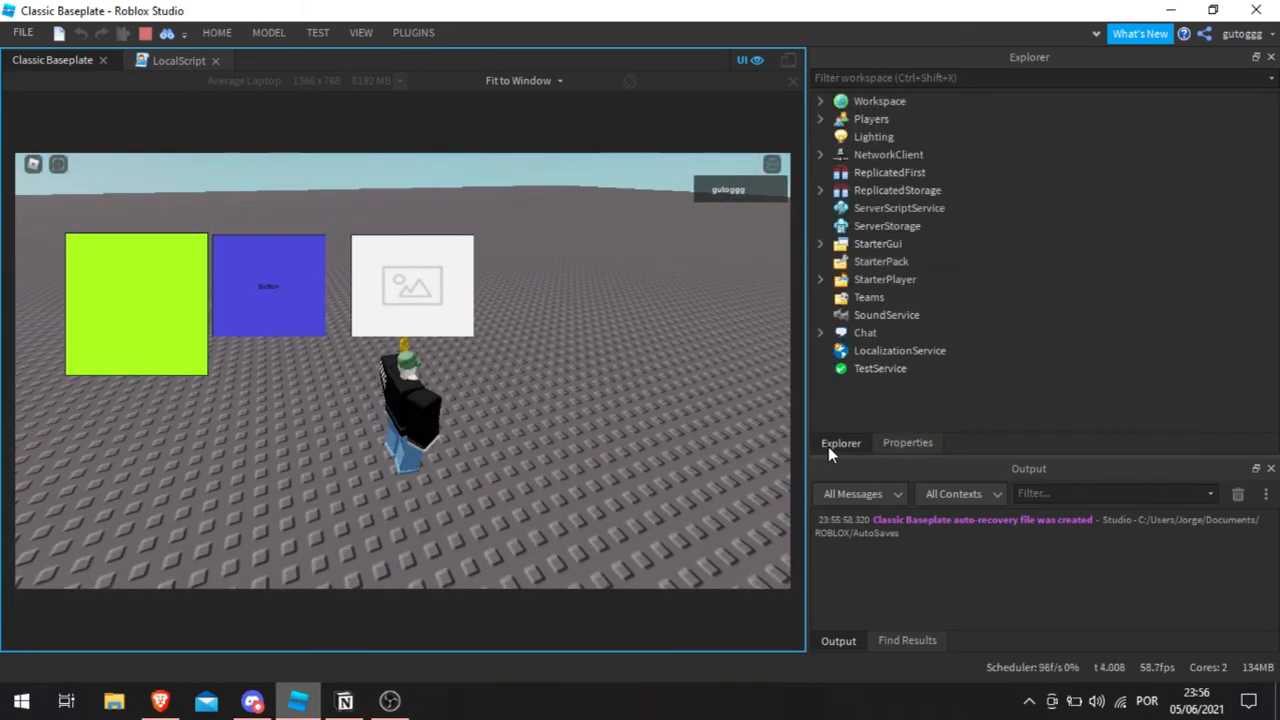
click(820, 119)
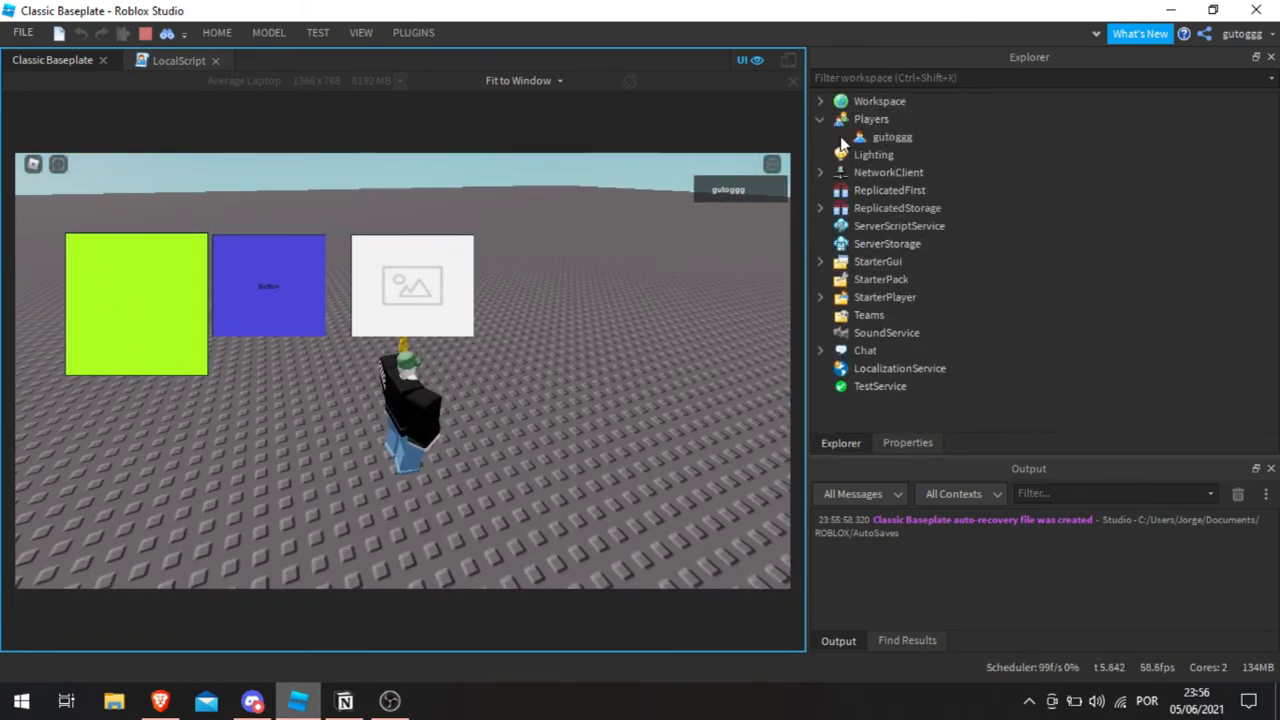
click(838, 137)
click(876, 191)
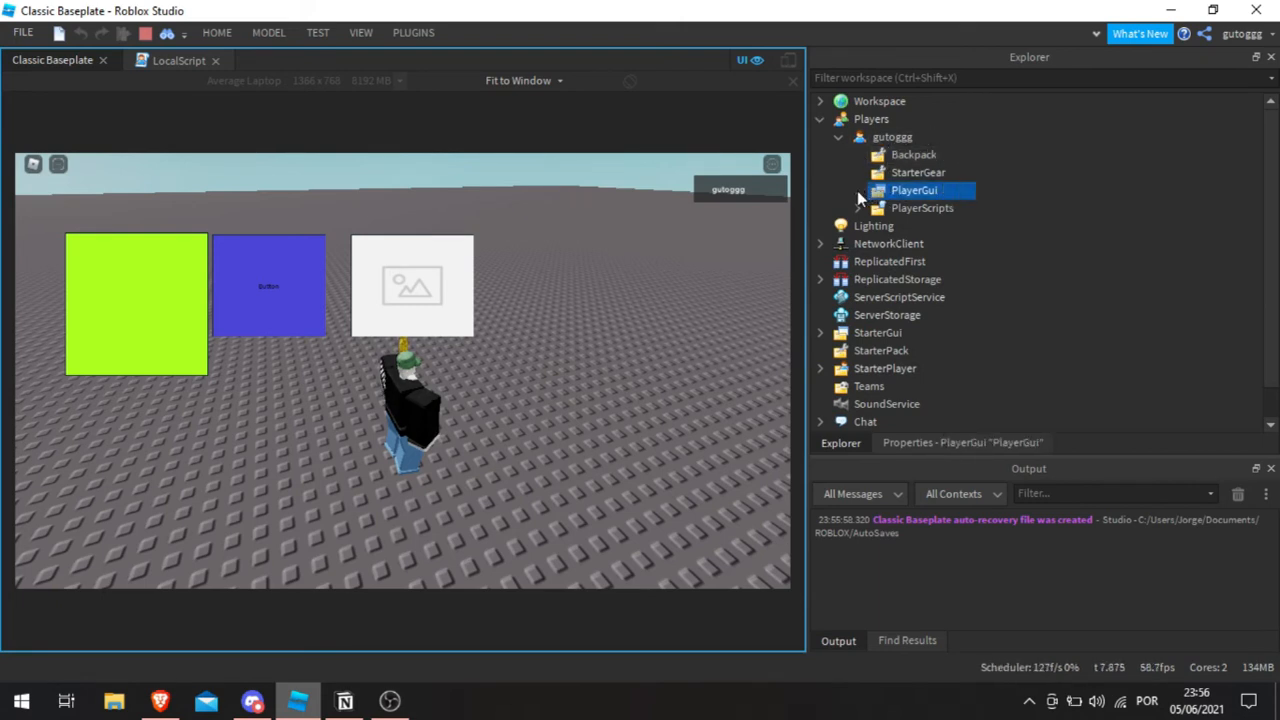
click(858, 191)
click(900, 262)
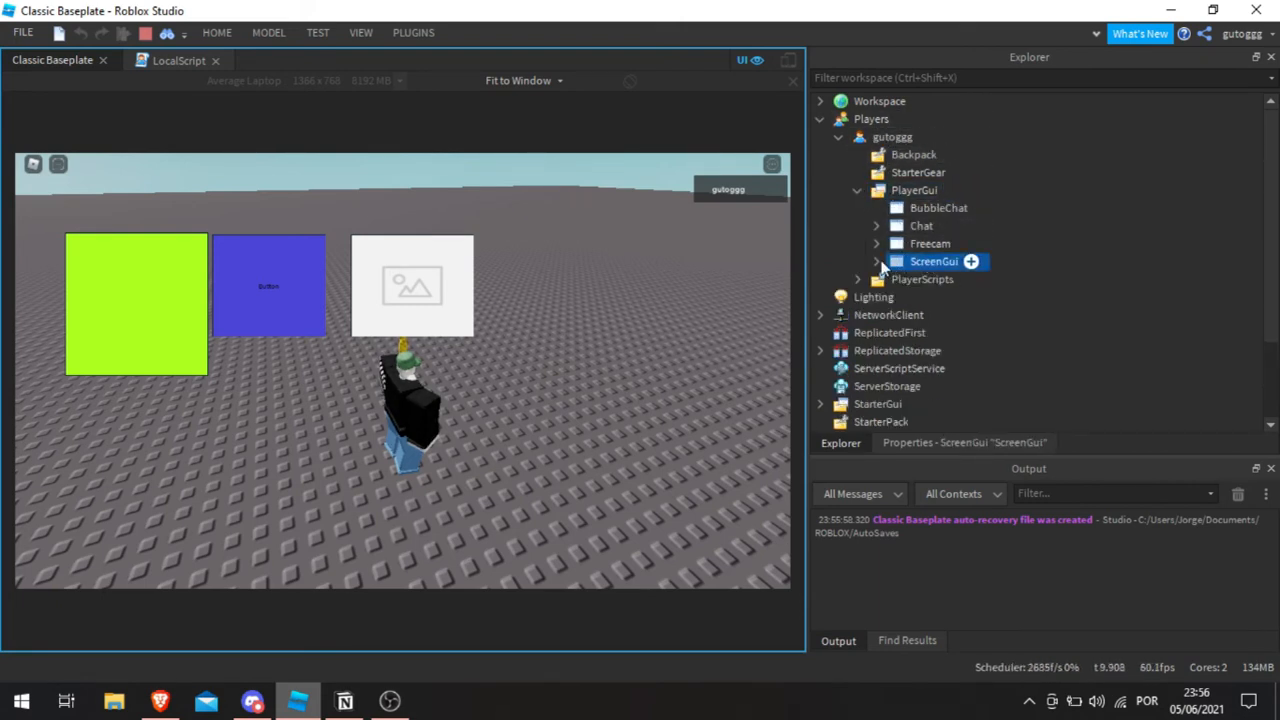
click(876, 261)
click(935, 299)
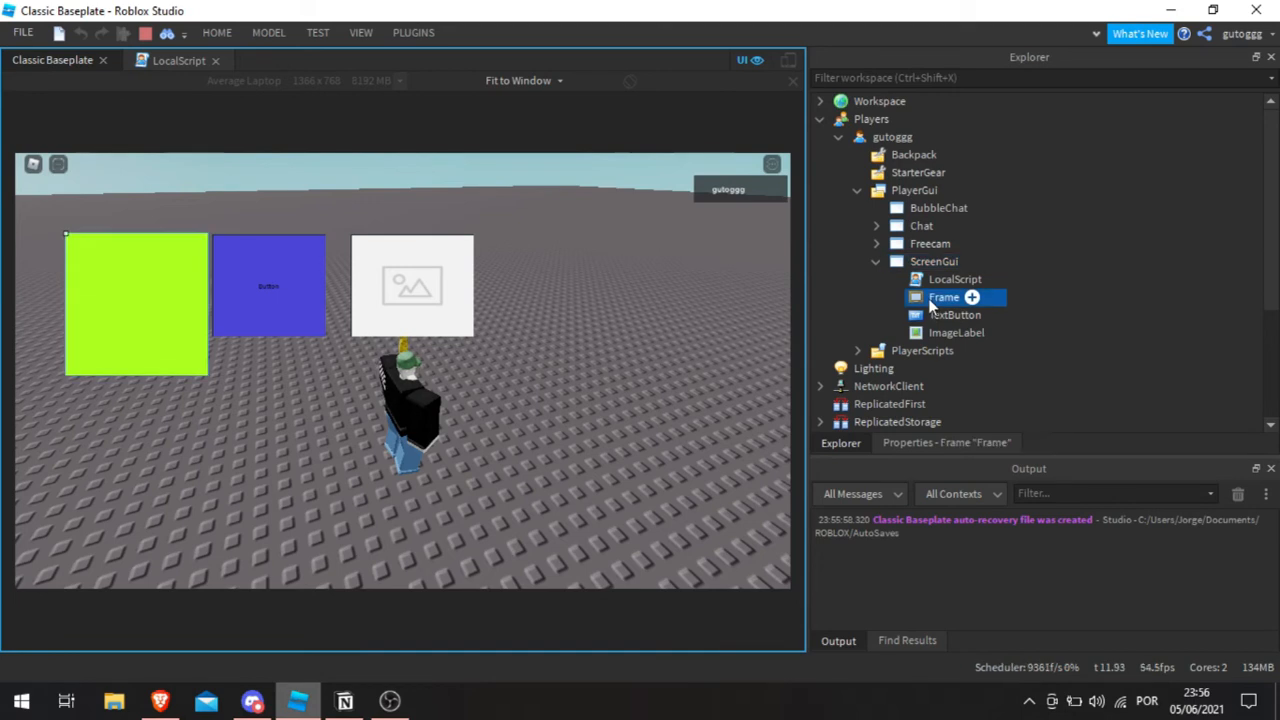
click(900, 443)
scroll(1045, 351, down, 5)
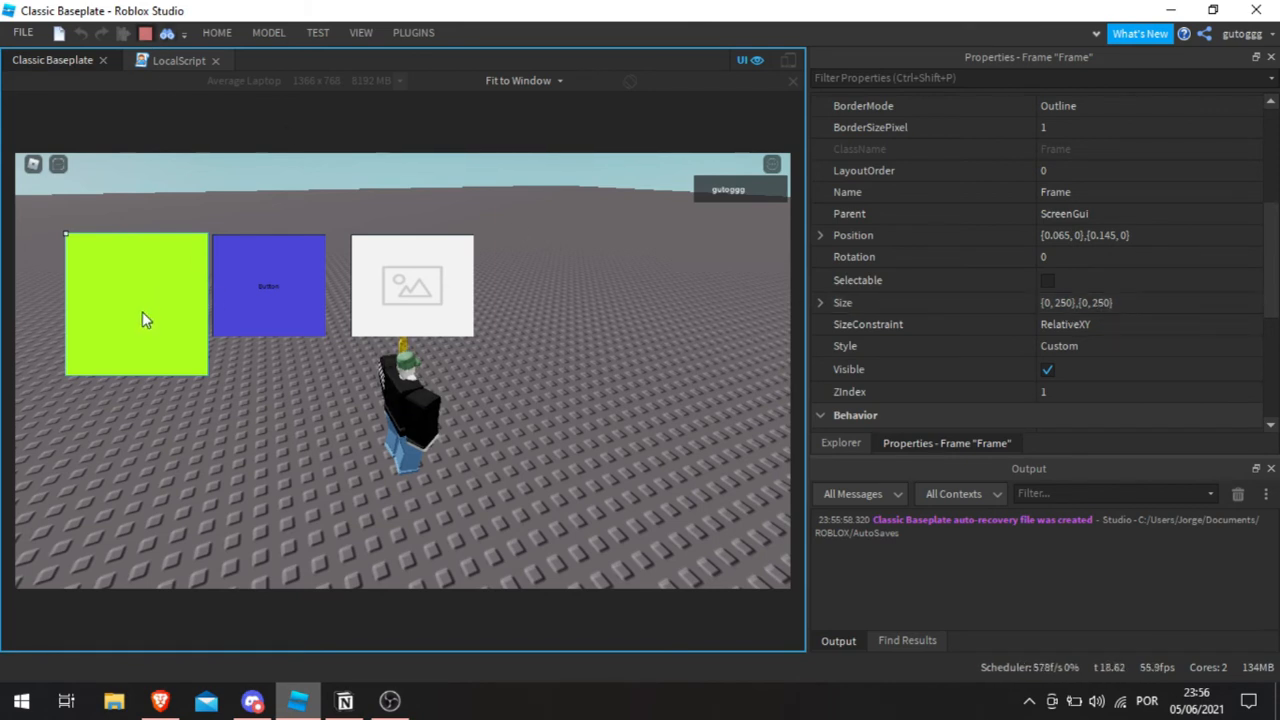
Step: Stop the playtest and enlarge the Frame in StarterGui to about 203 x 180 pixels
key(shift+F5)
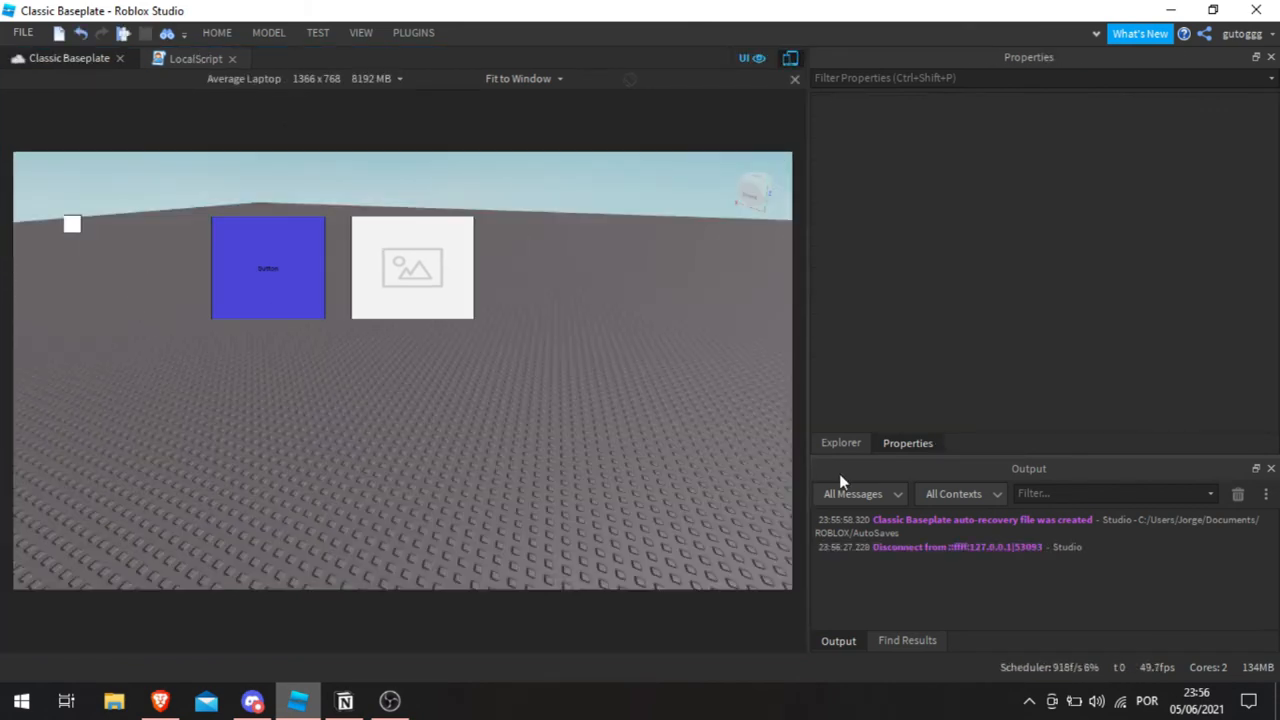
click(841, 443)
click(906, 333)
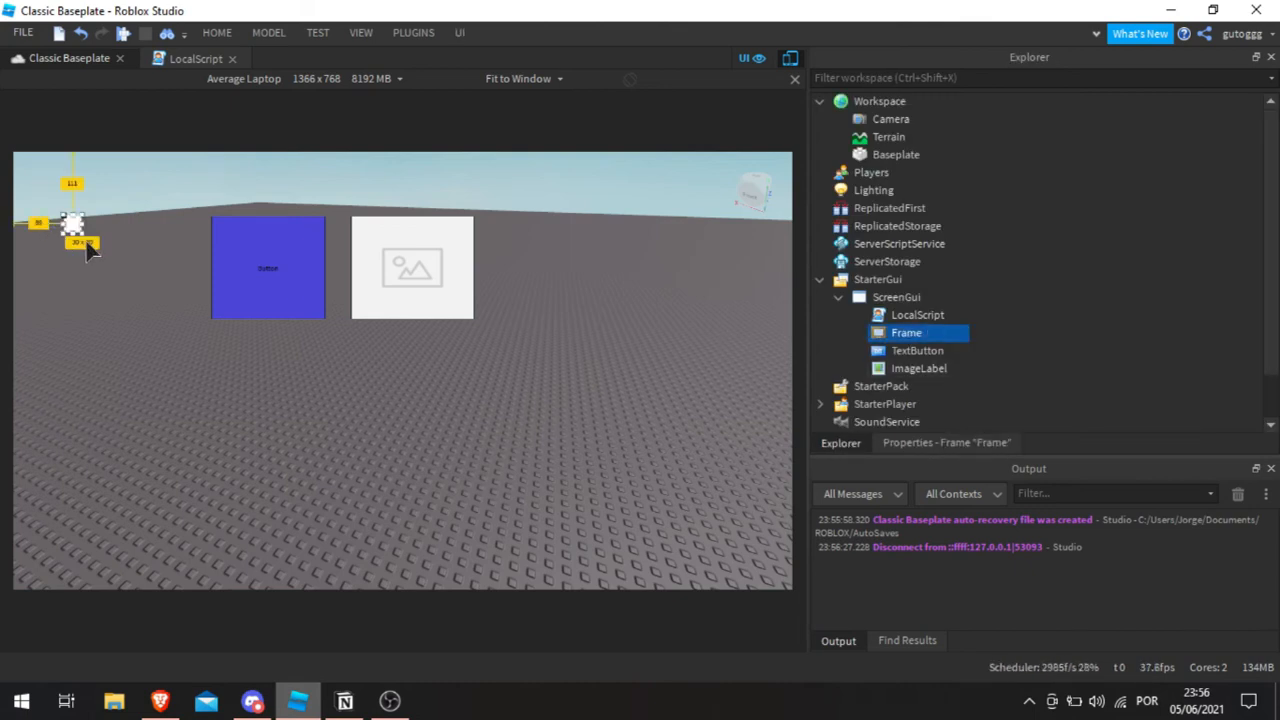
drag(85, 236, 181, 318)
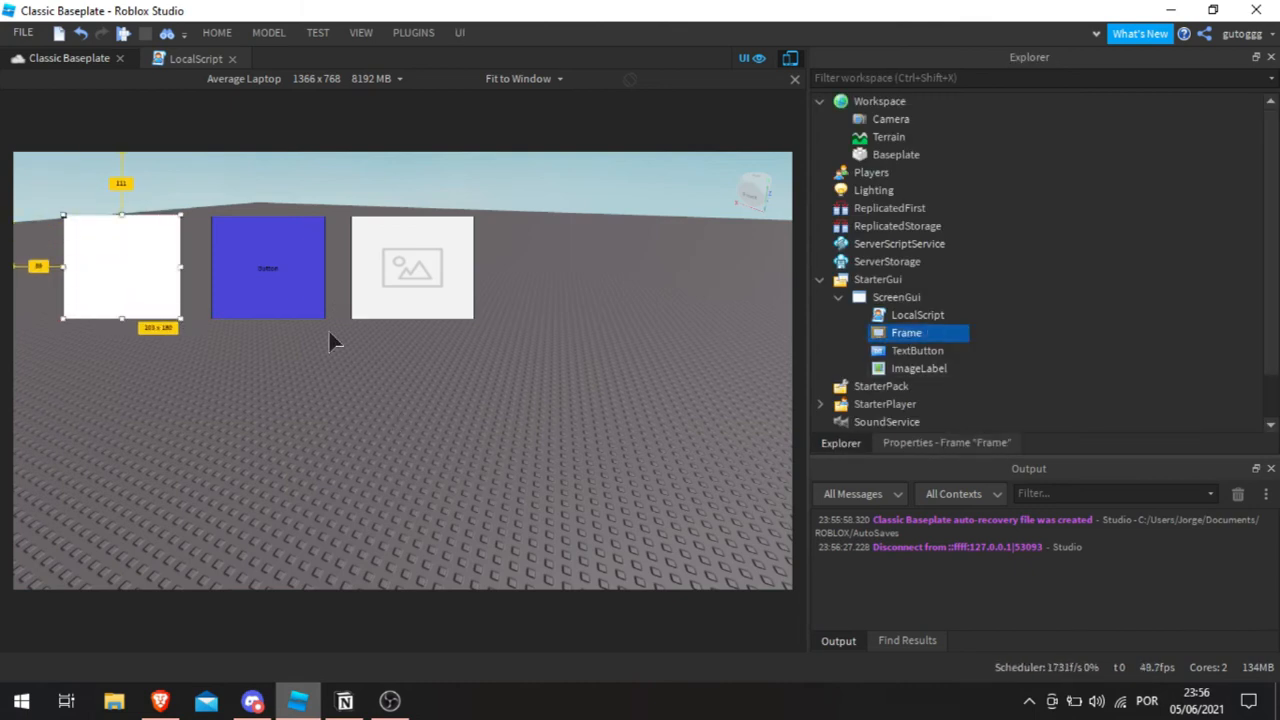
Step: Return to the LocalScript and highlight the Frame.Size line to review it
click(160, 58)
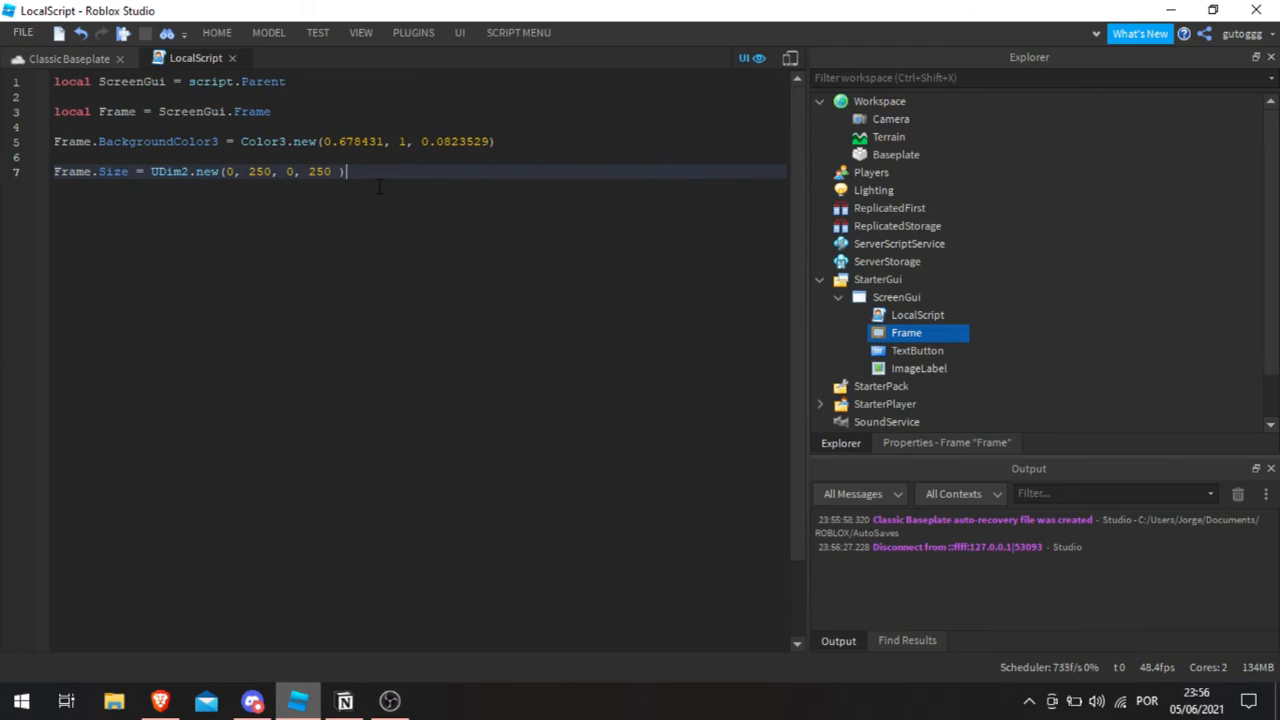
drag(372, 176, 45, 170)
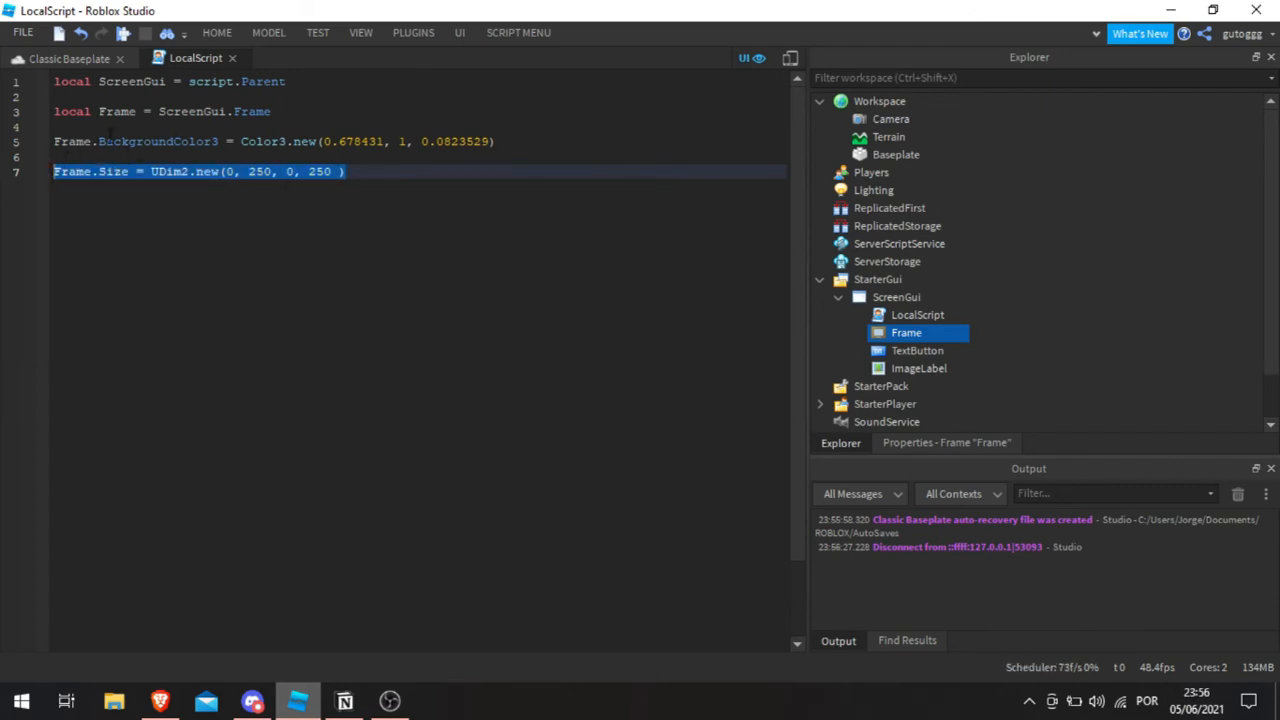
click(410, 177)
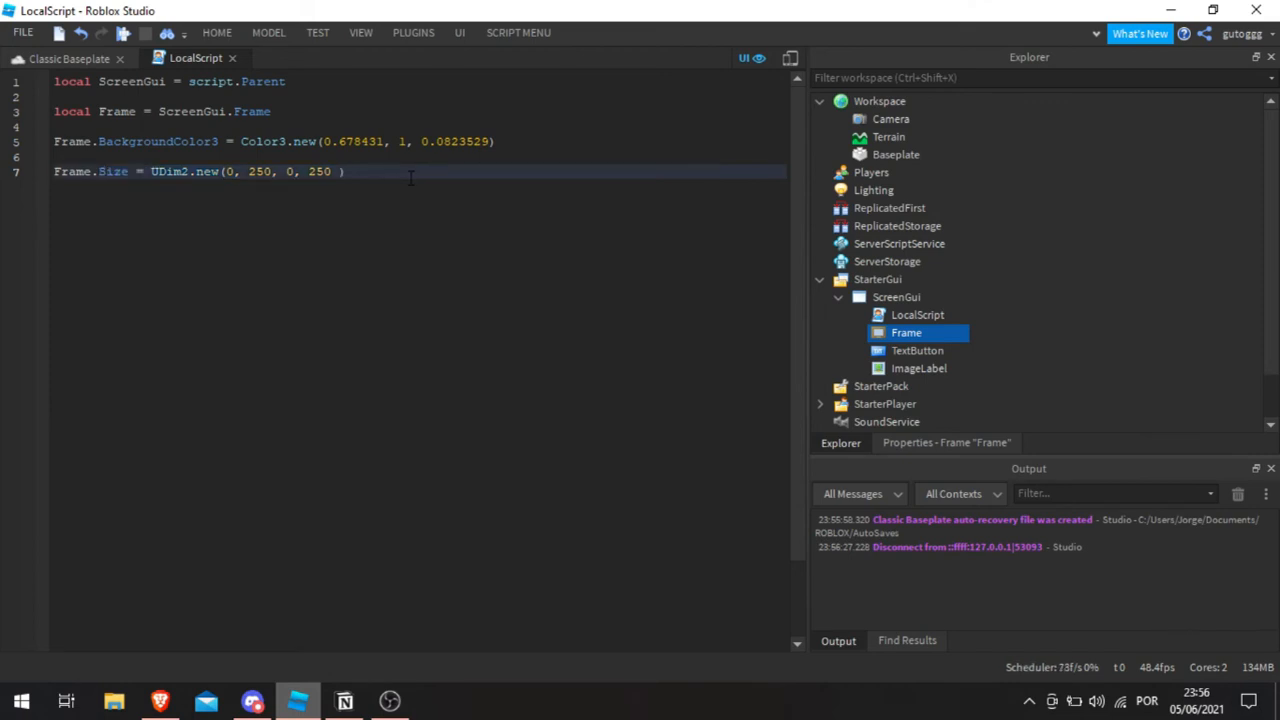
Step: Stretch the Frame in the place view to about 203 x 448 pixels and move it closer to the viewport's left edge
key(Return)
key(Return)
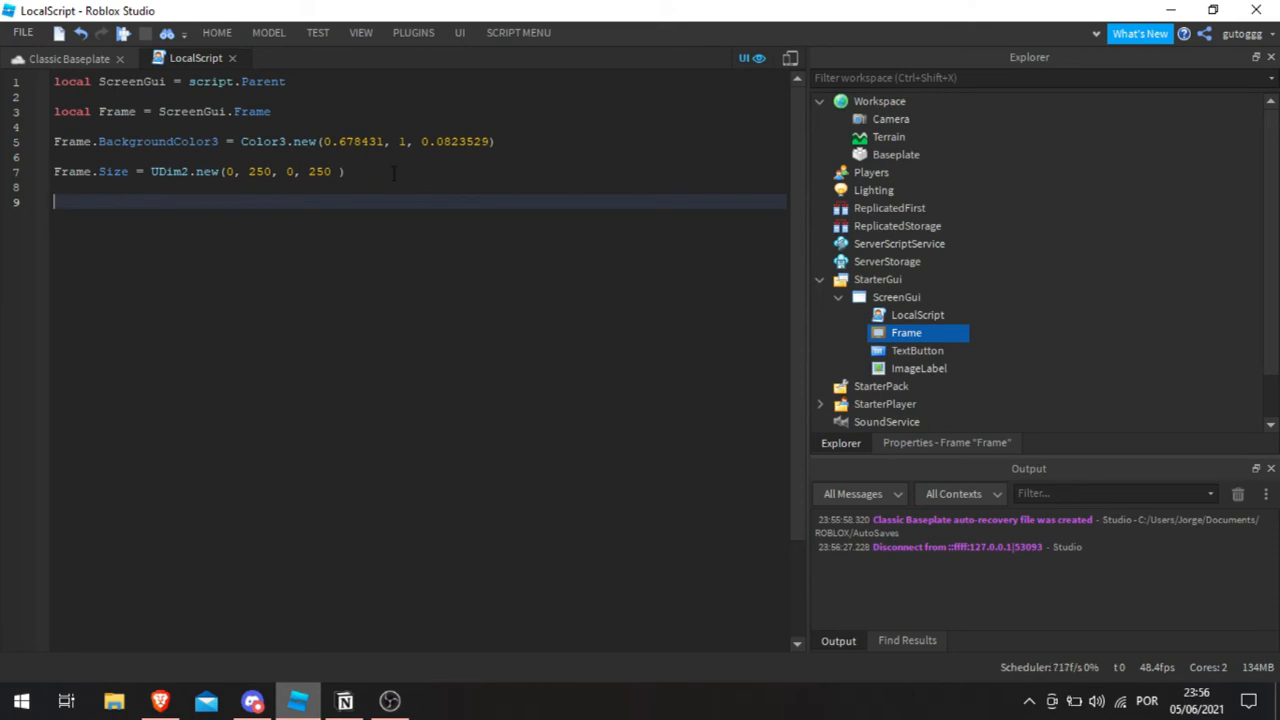
click(70, 58)
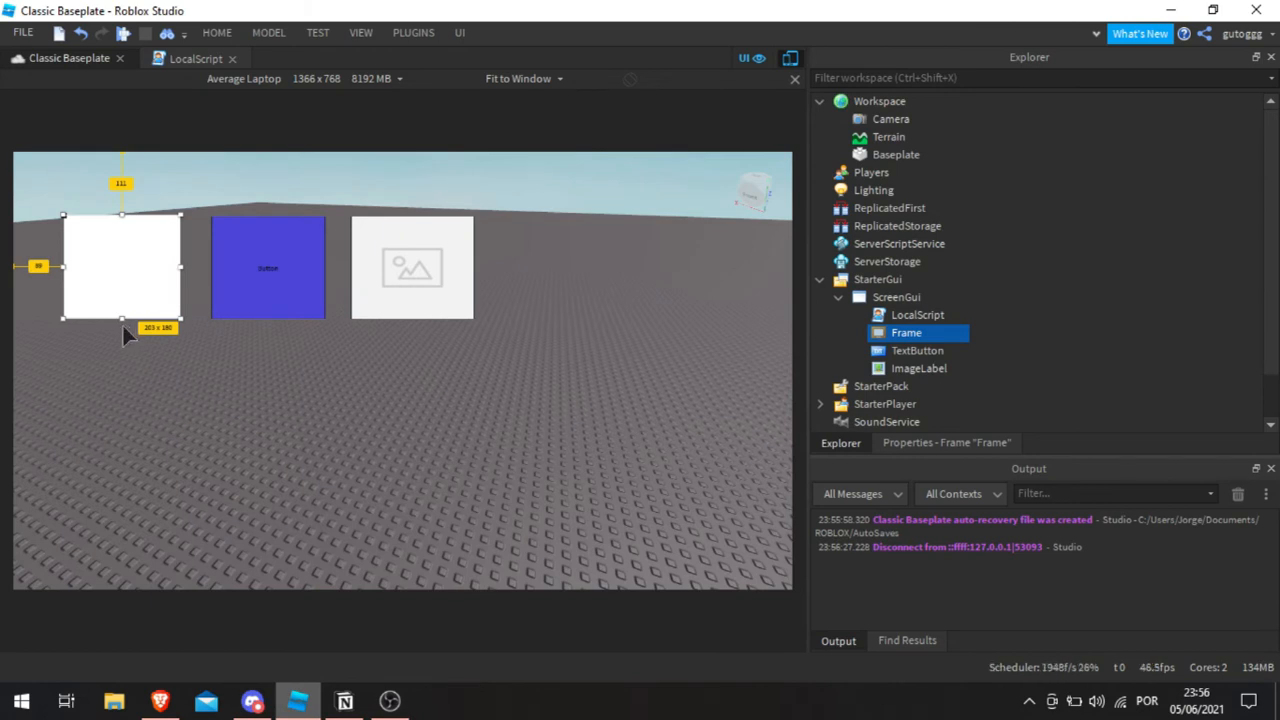
drag(121, 318, 120, 481)
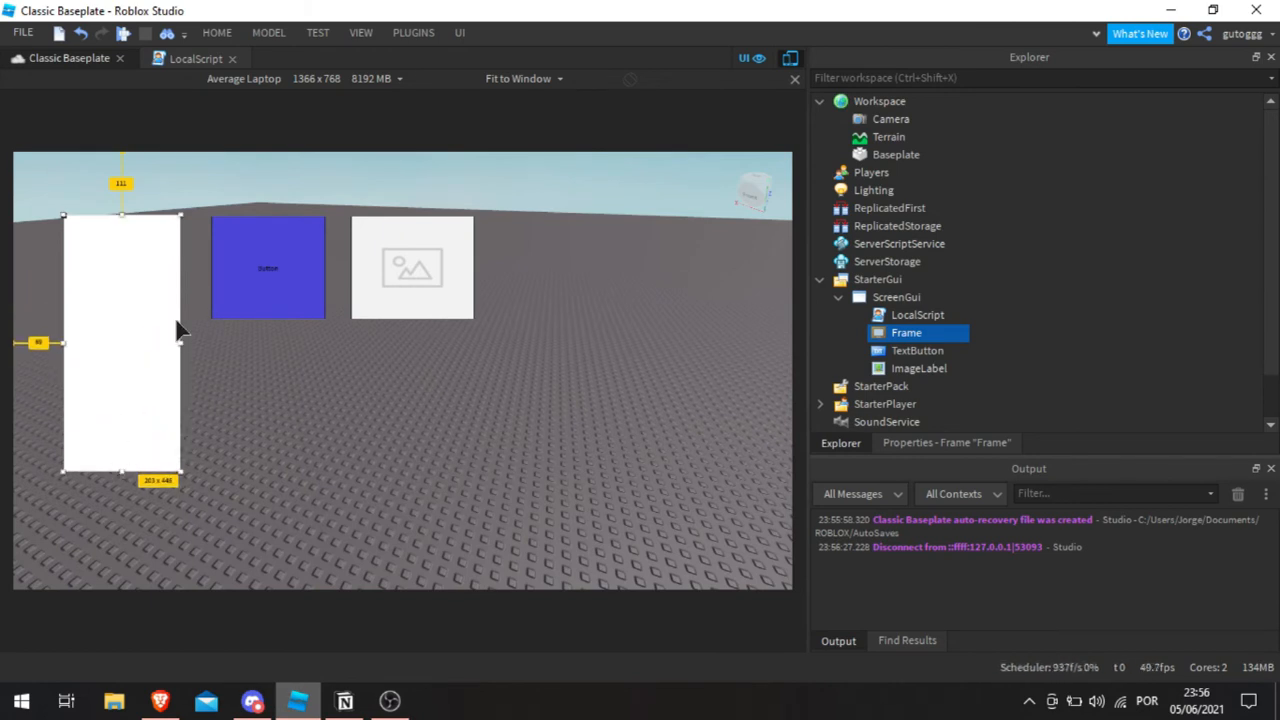
drag(128, 350, 94, 354)
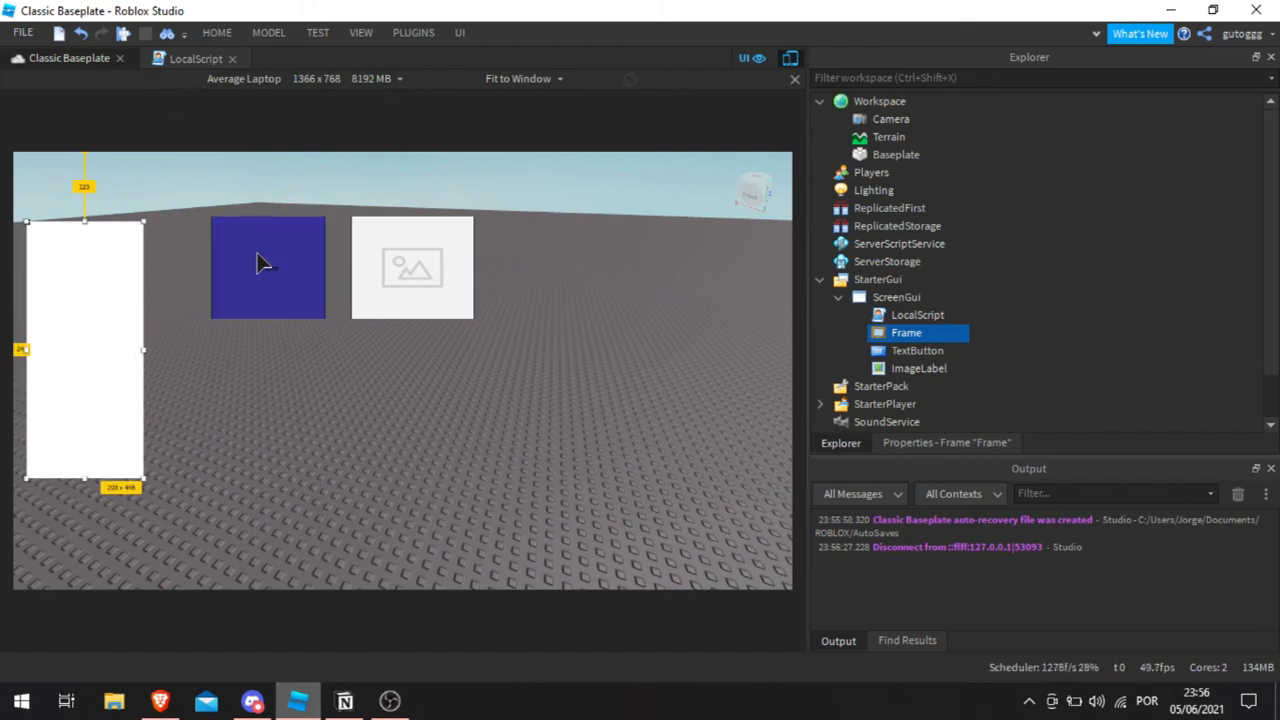
Step: Make the TextButton a child of the Frame and move the Frame around to see the button follow, leaving it near the viewport's left edge
click(912, 351)
drag(912, 355, 906, 333)
drag(112, 303, 190, 345)
drag(171, 264, 101, 279)
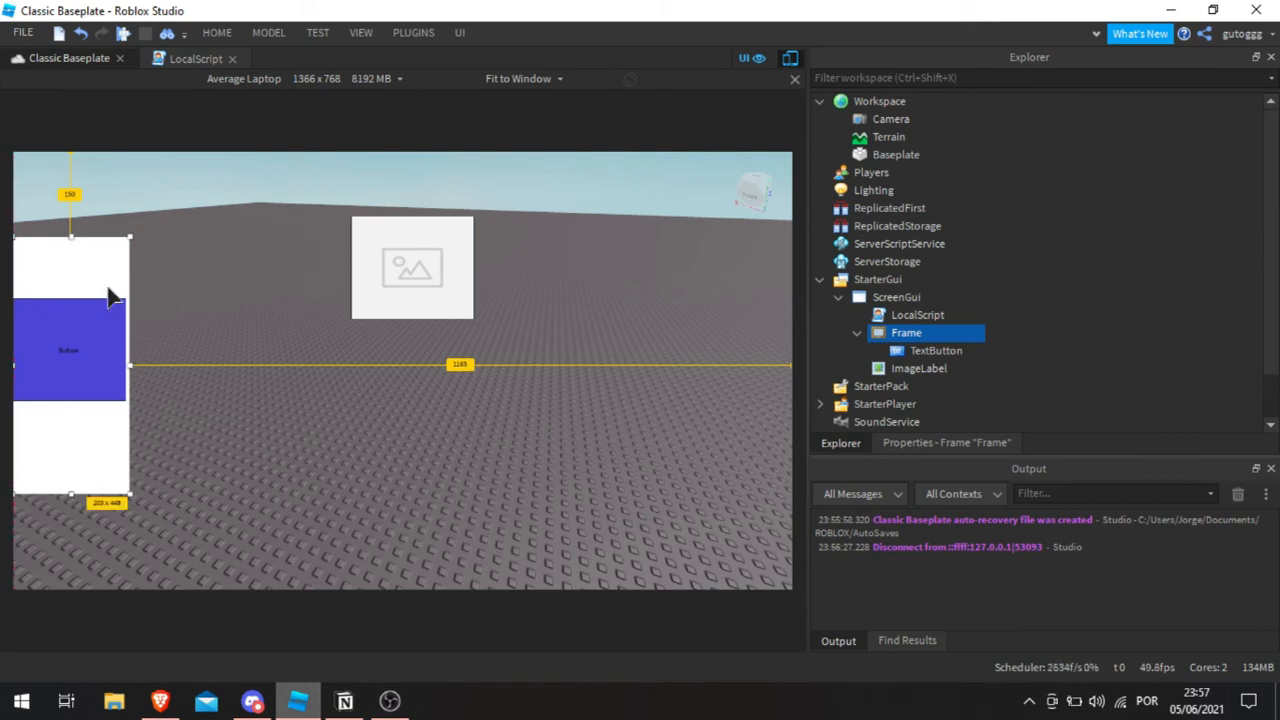
drag(96, 364, 75, 359)
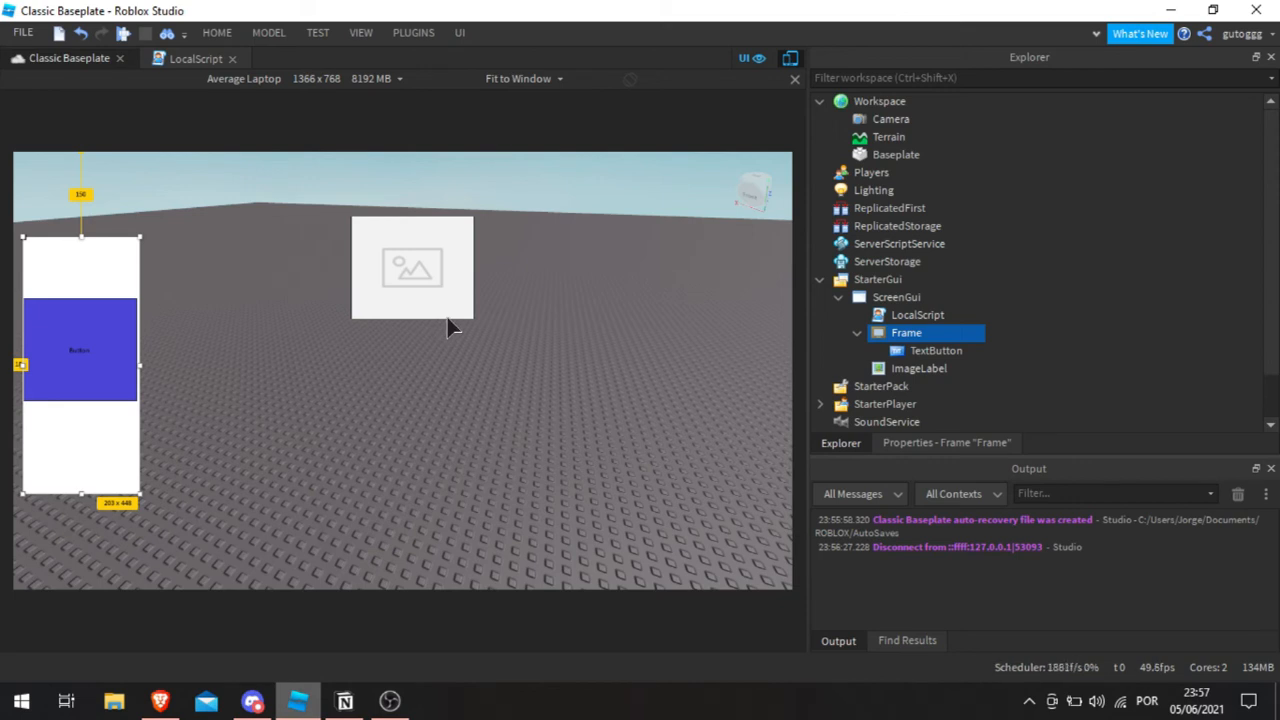
Step: In the LocalScript, delete the BackgroundColor3 and Size assignments and begin a new Frame statement on line 5
click(184, 55)
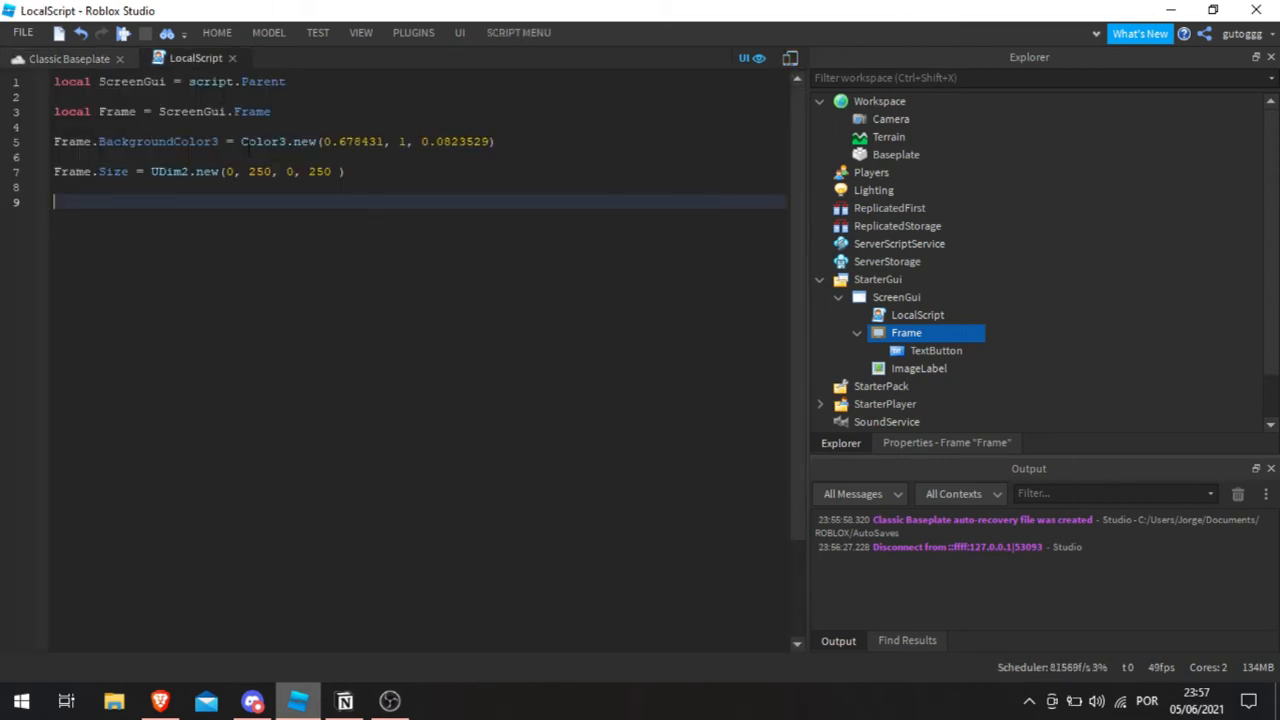
drag(435, 178, 5, 150)
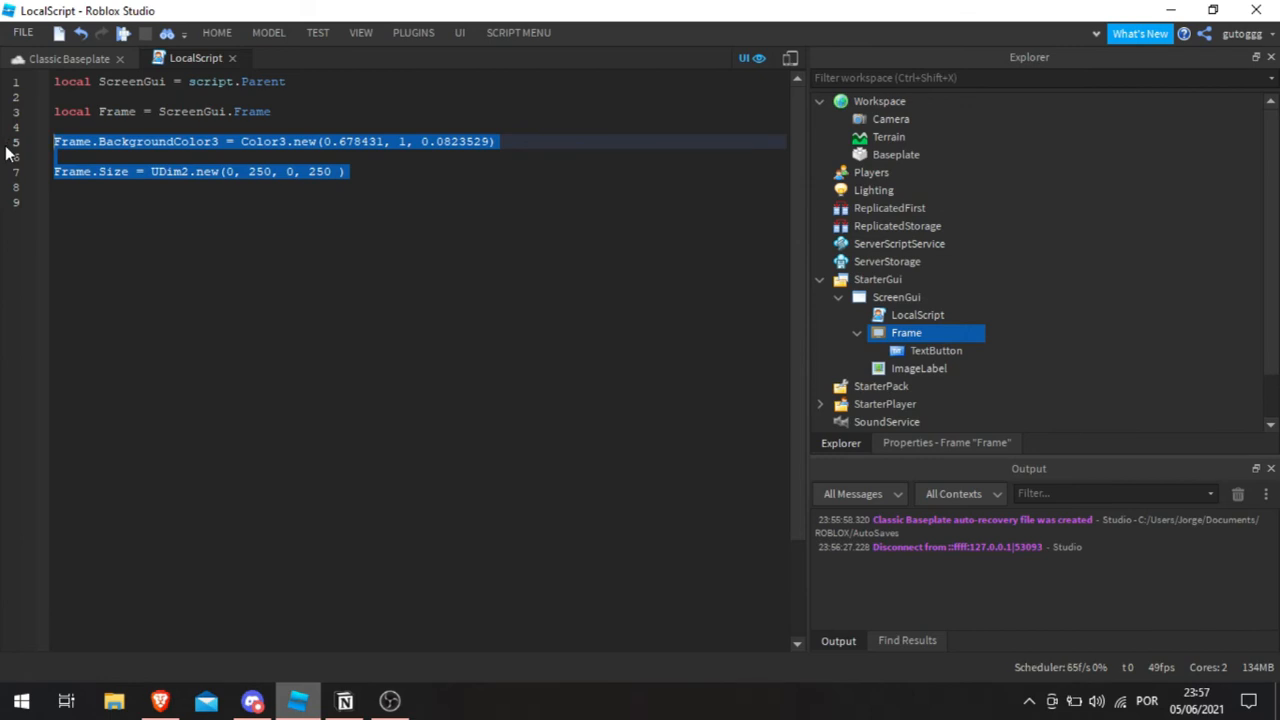
key(BackSpace)
text(Fra)
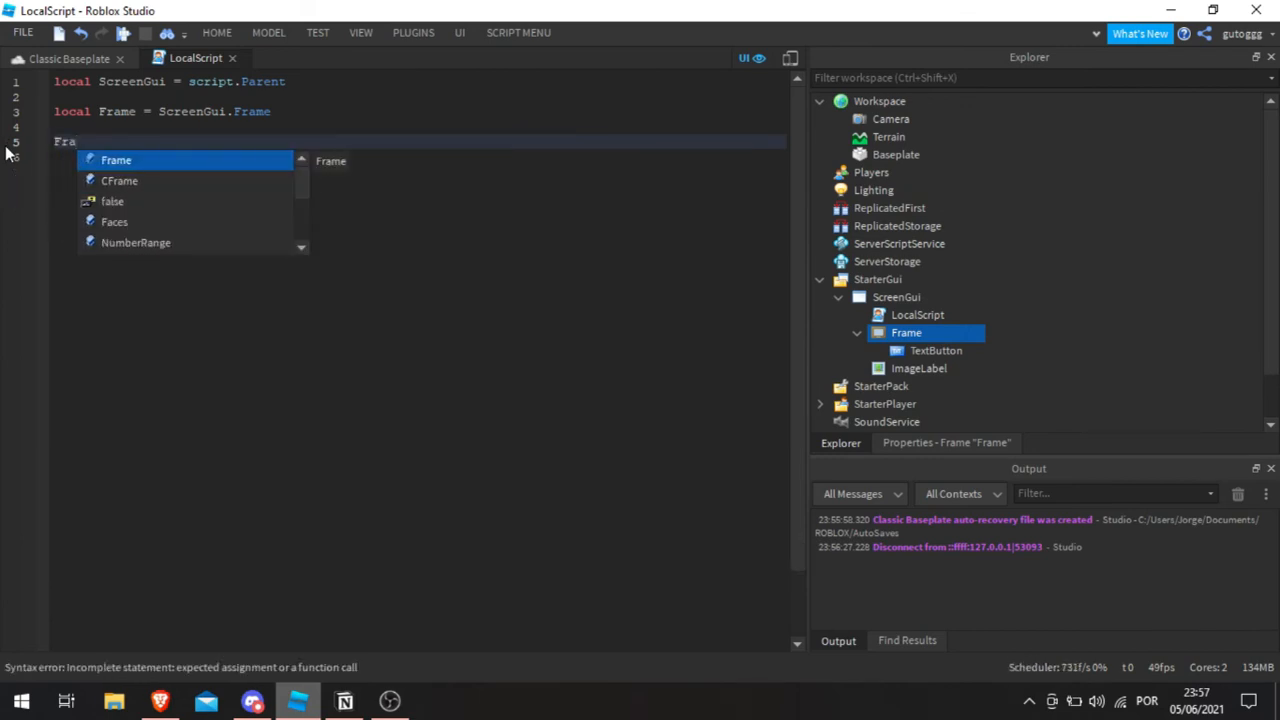
Step: Try out the Frame's BackgroundTransparency property while viewing the place, leaving its value at 0
click(912, 351)
click(905, 333)
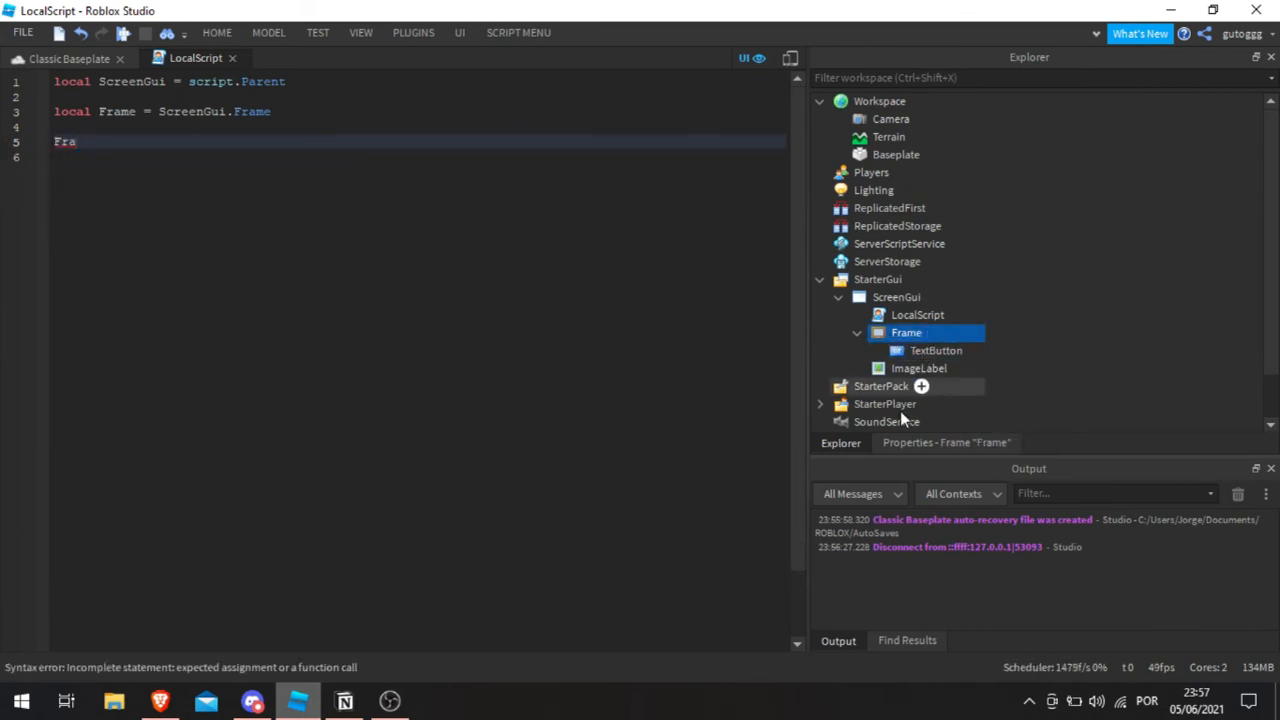
click(928, 443)
scroll(1000, 310, down, 3)
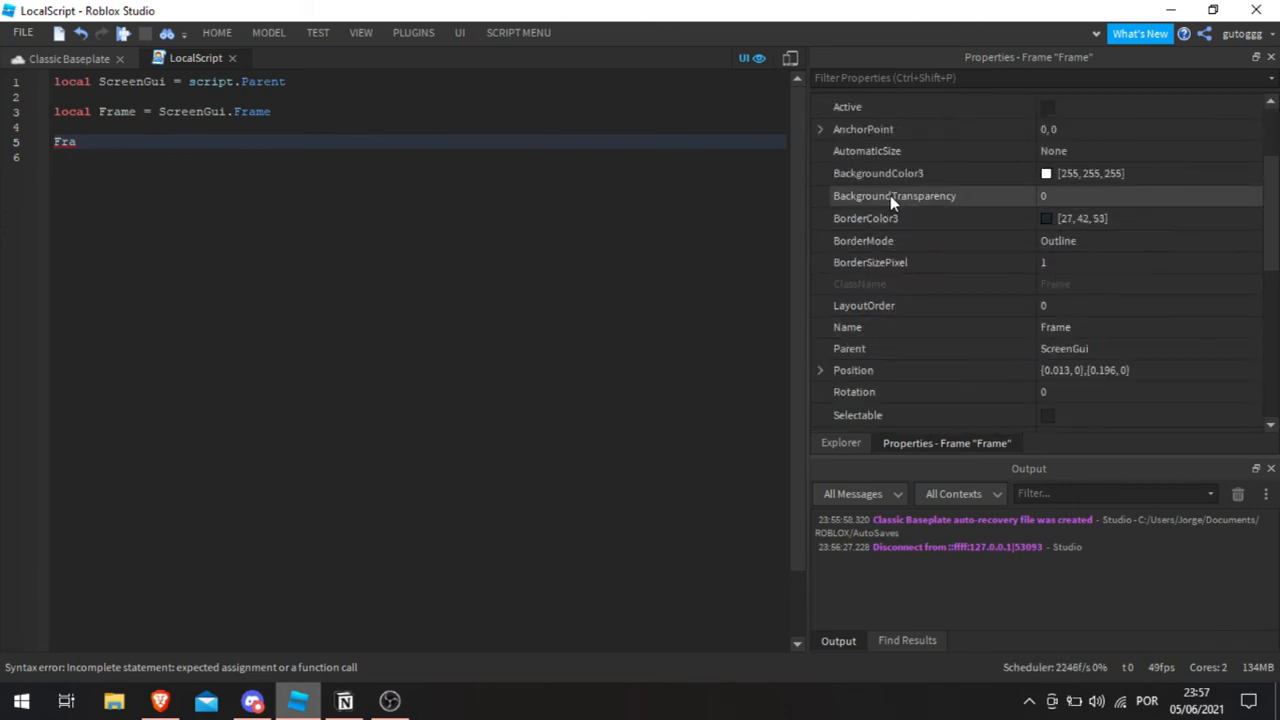
click(1095, 196)
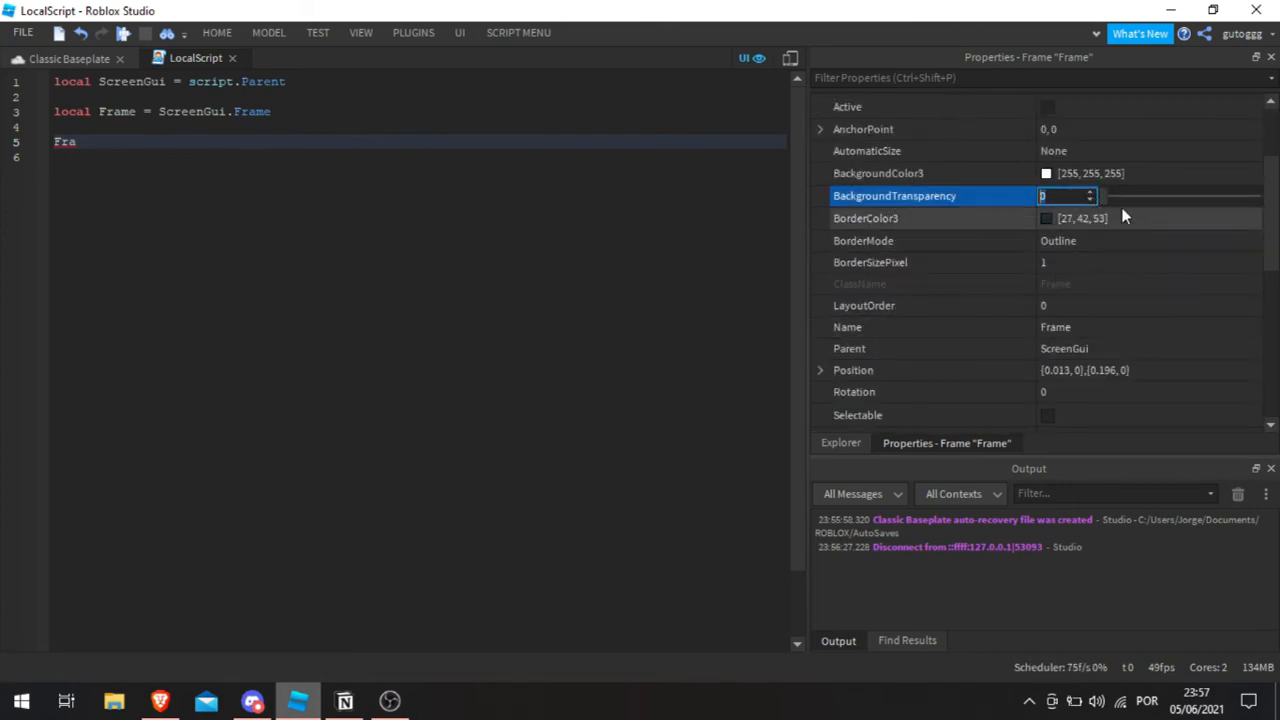
click(69, 58)
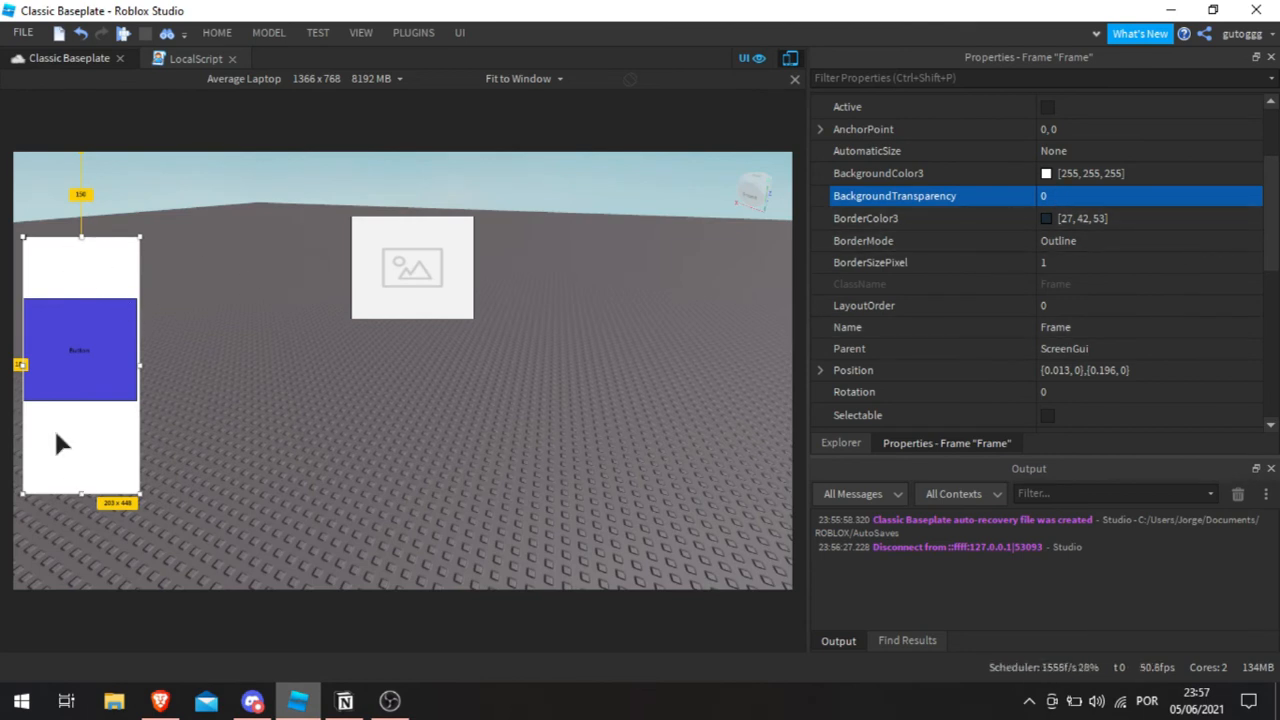
click(1110, 197)
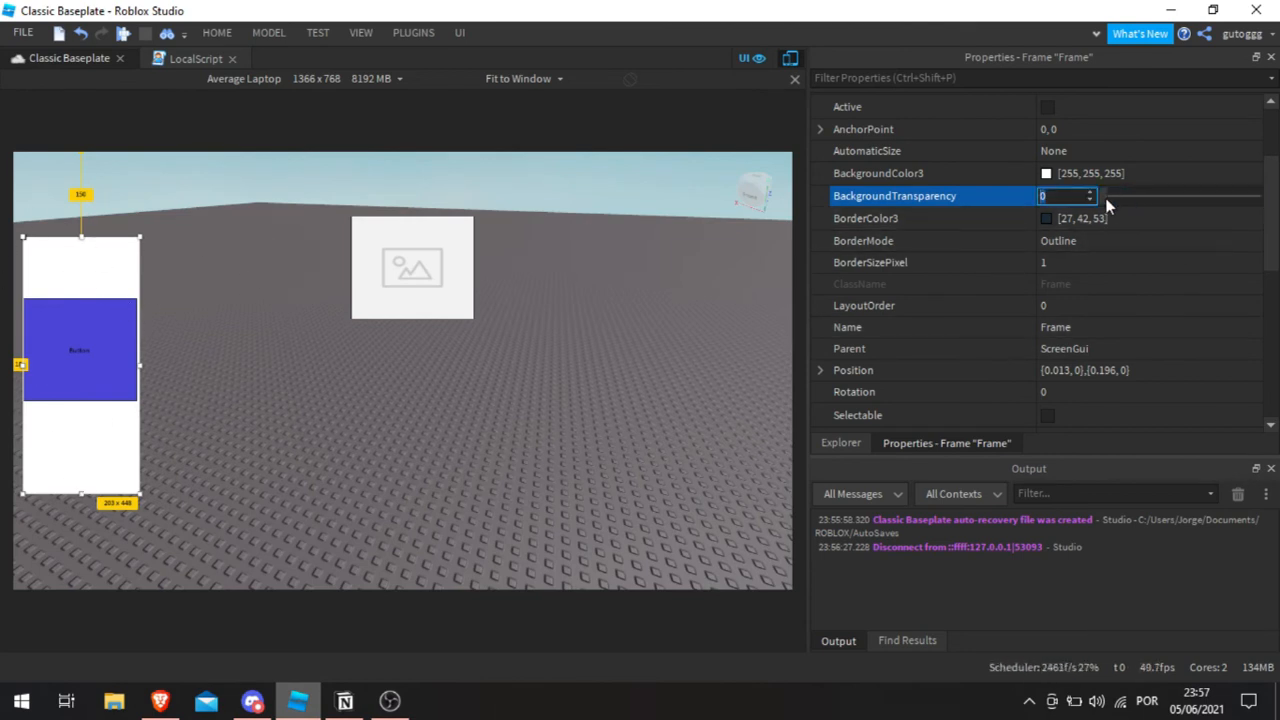
drag(1107, 205, 1057, 213)
Step: Complete line 5 of the LocalScript as Frame.BackgroundTransparency = 1, highlighting the property name and its value for review
click(182, 58)
text(Fra)
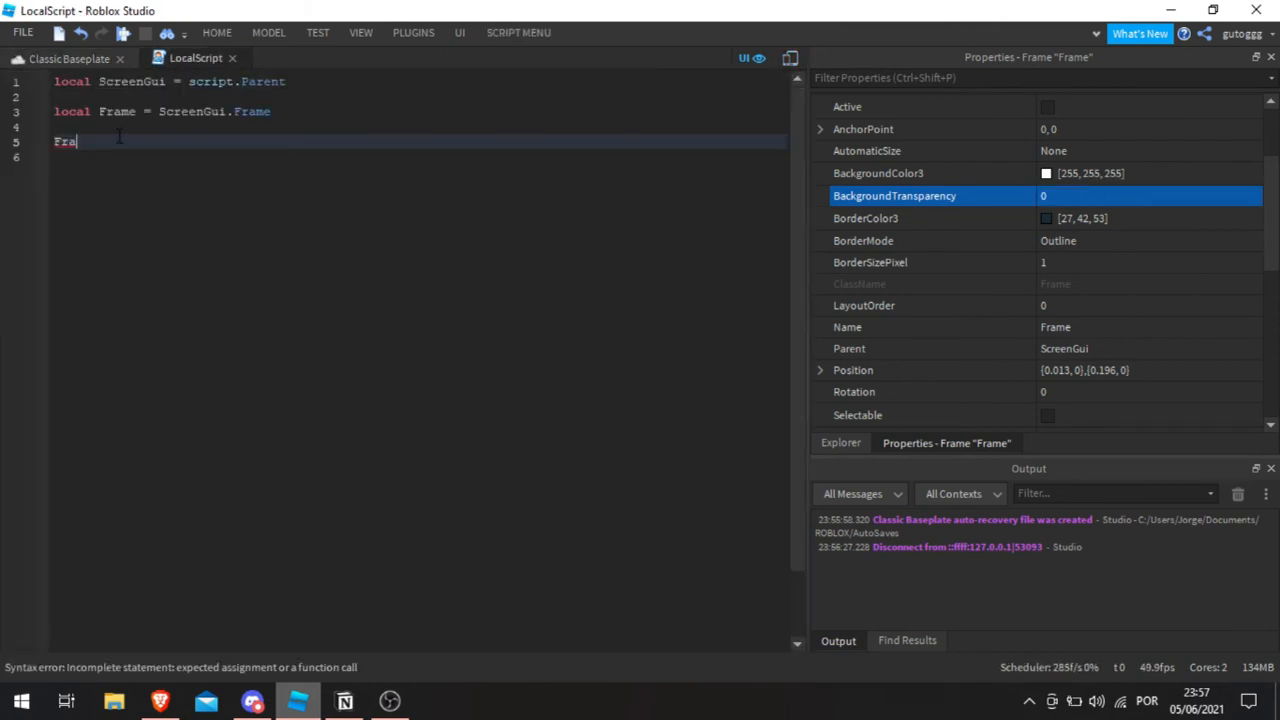
text(me.BackgroundTransparency = 1)
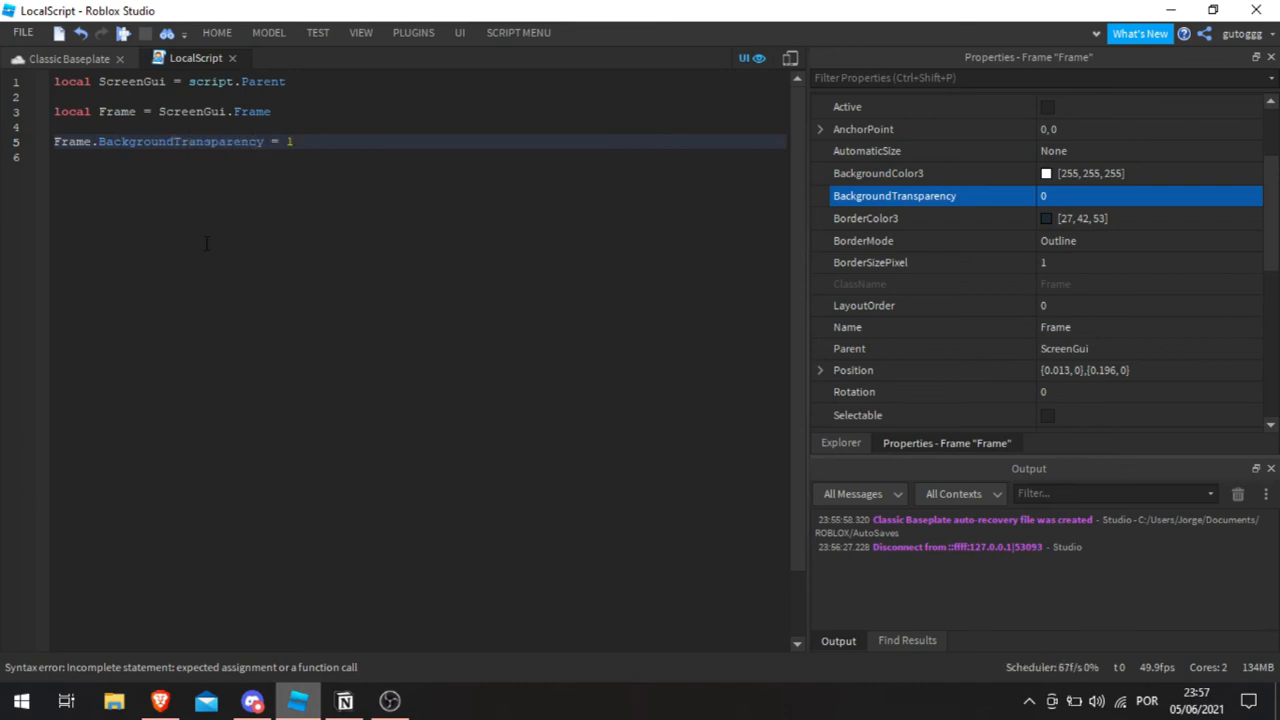
double_click(157, 141)
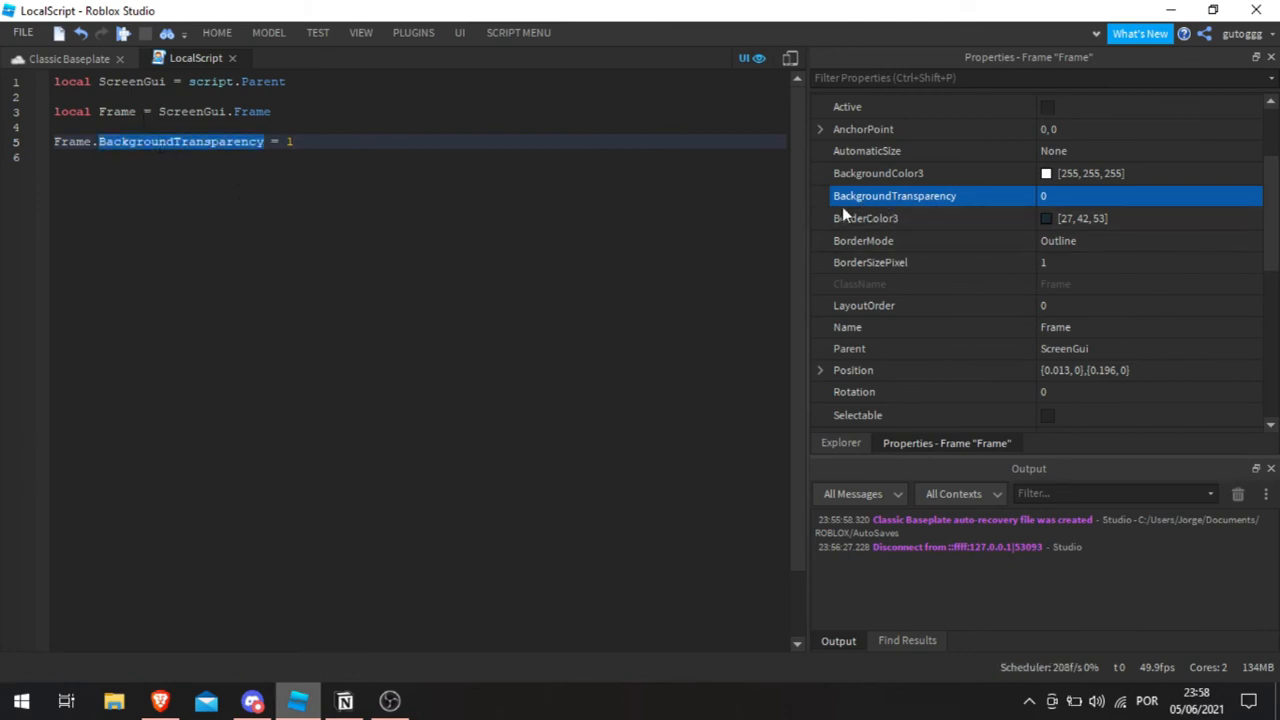
drag(270, 141, 346, 141)
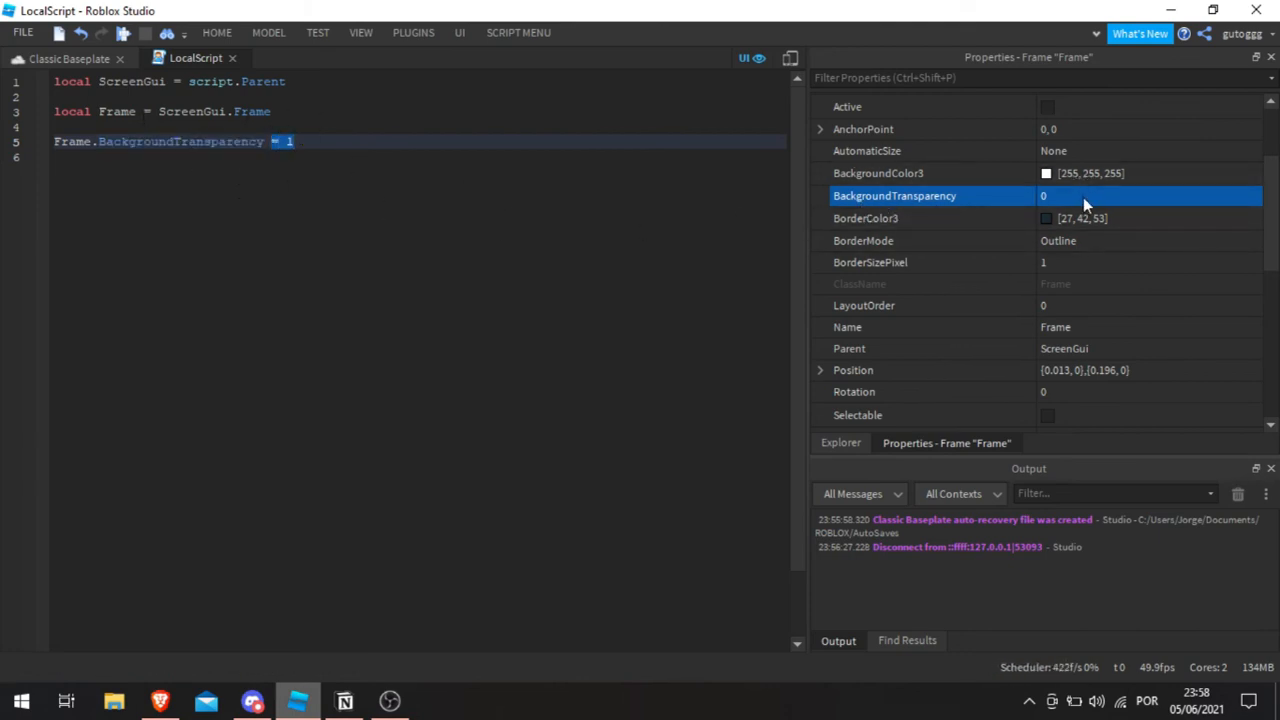
Step: Playtest the place to check the Frame's scripted transparency, and stop the playtest
click(60, 58)
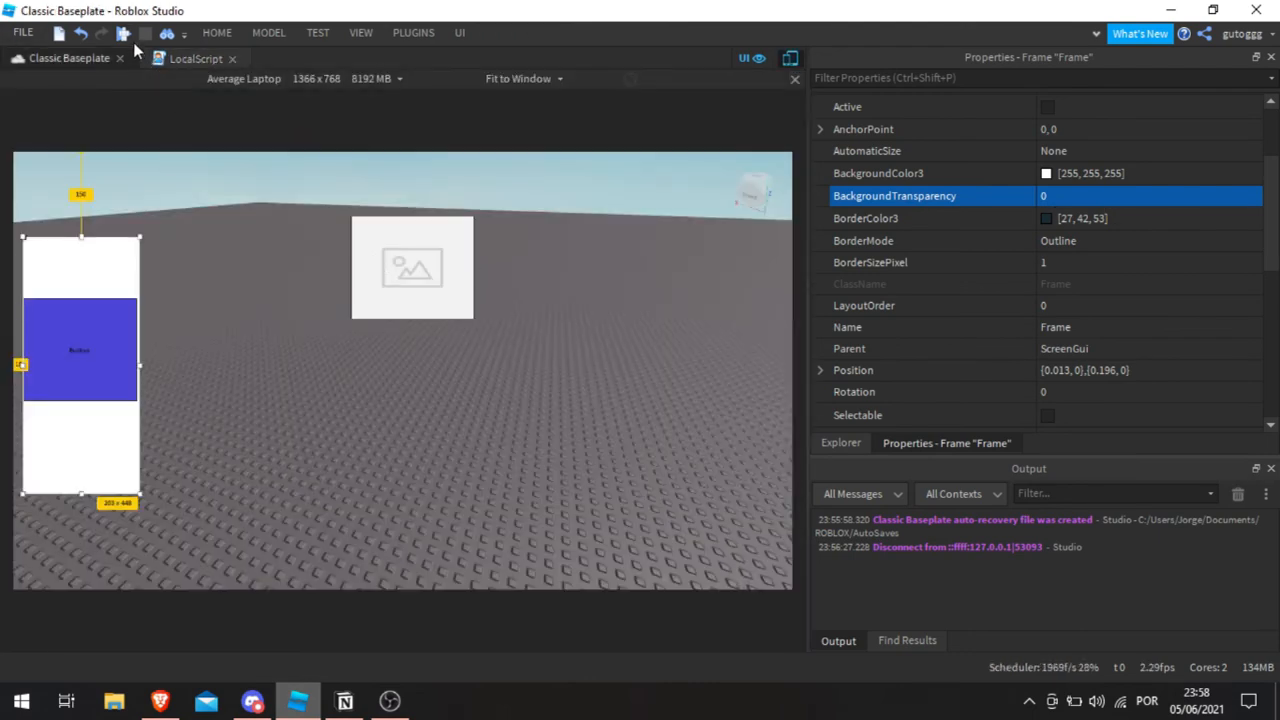
click(241, 332)
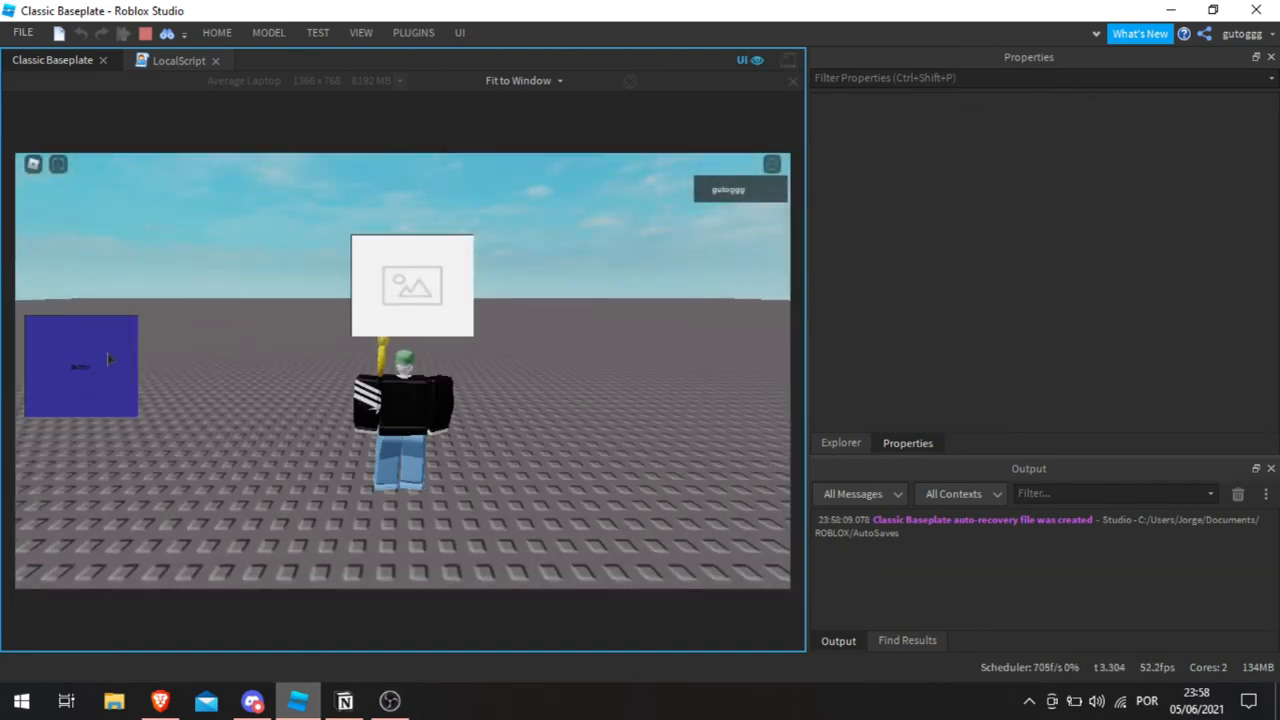
click(146, 35)
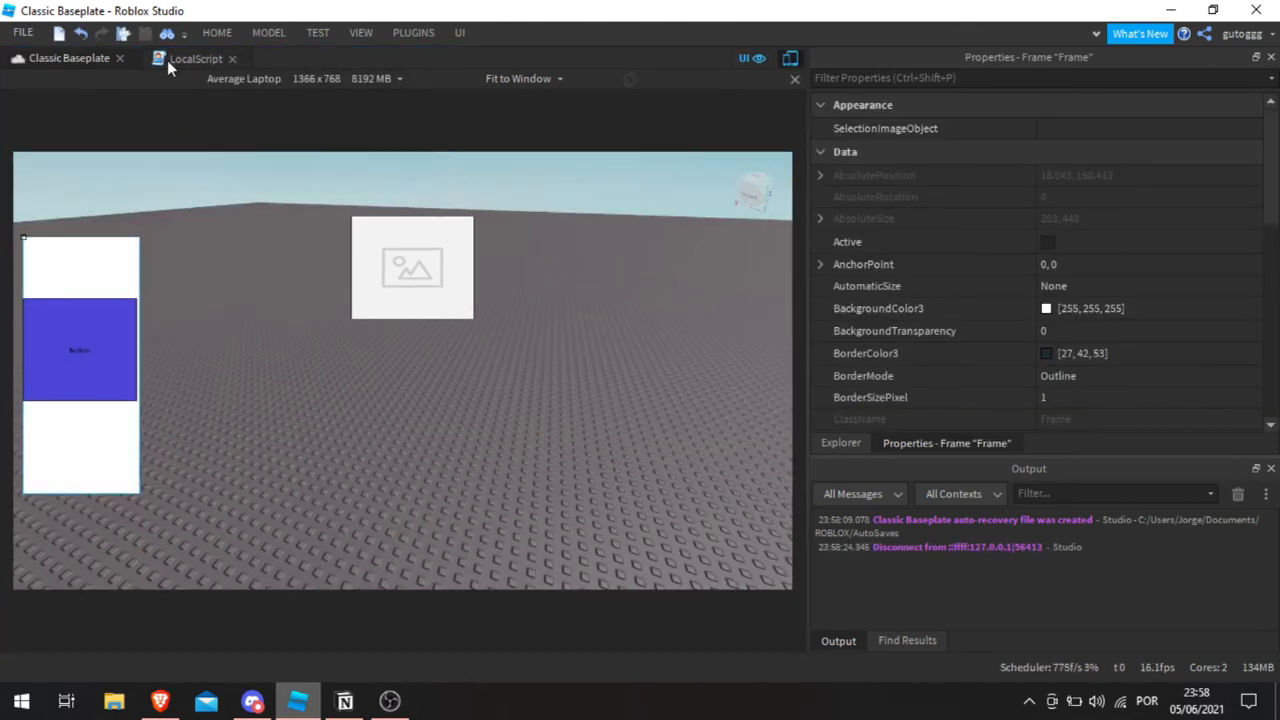
Step: Remove the Frame.BackgroundTransparency assignment from the LocalScript, keeping only the ScreenGui and Frame variables
click(167, 60)
drag(285, 141, 102, 129)
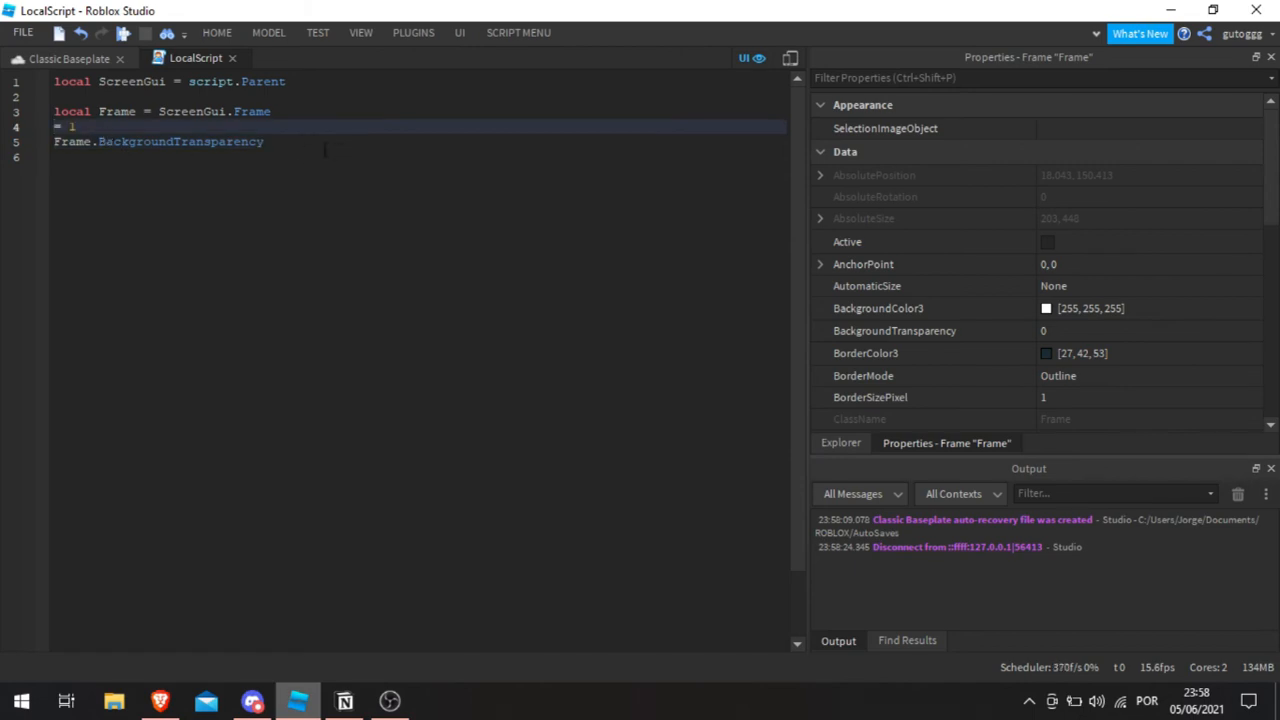
drag(322, 154, 53, 128)
key(BackSpace)
key(Down)
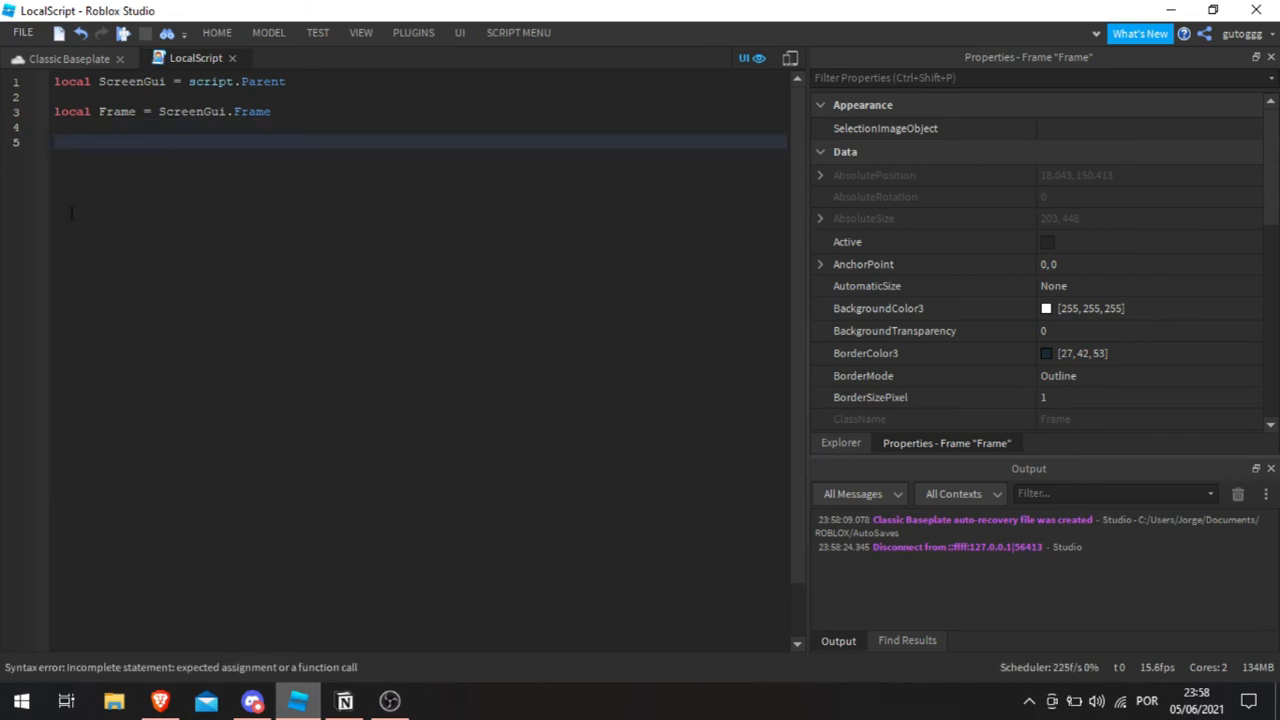
Step: Move the Frame with its TextButton to about 205 pixels from the left edge of the previewed screen and deselect it
click(64, 60)
drag(82, 284, 210, 287)
click(841, 443)
click(936, 350)
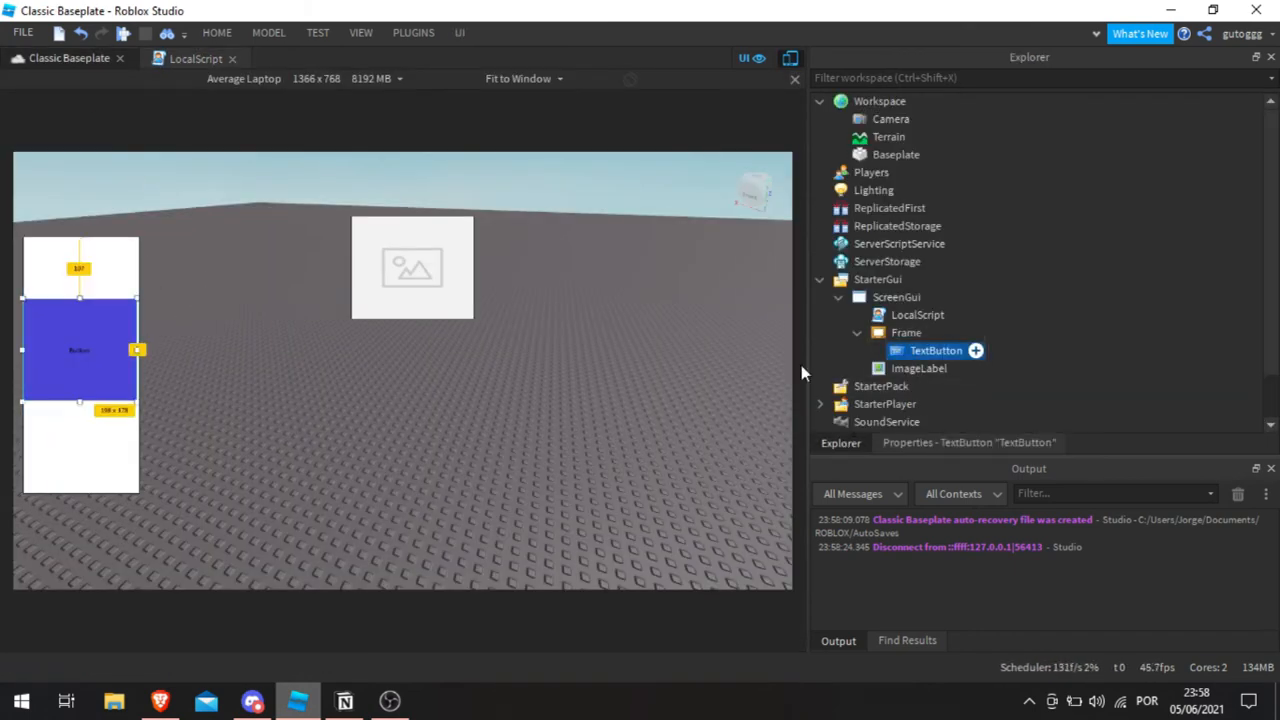
drag(115, 263, 222, 306)
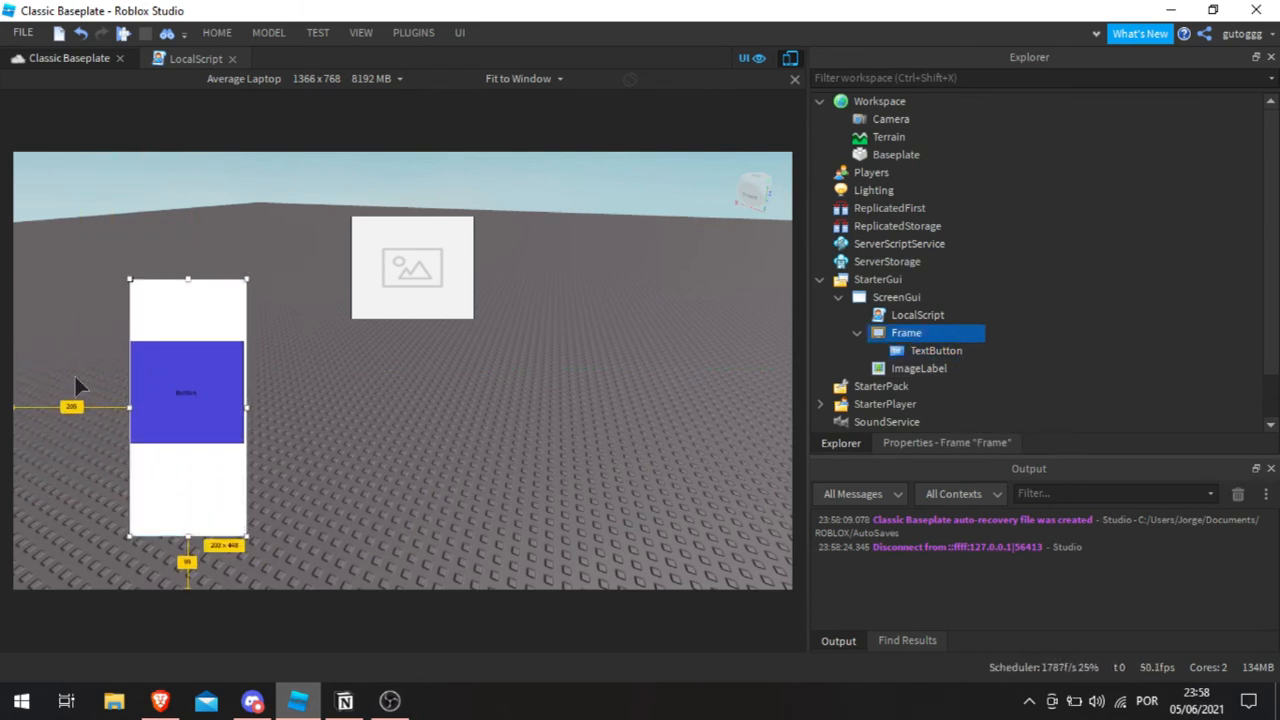
click(297, 401)
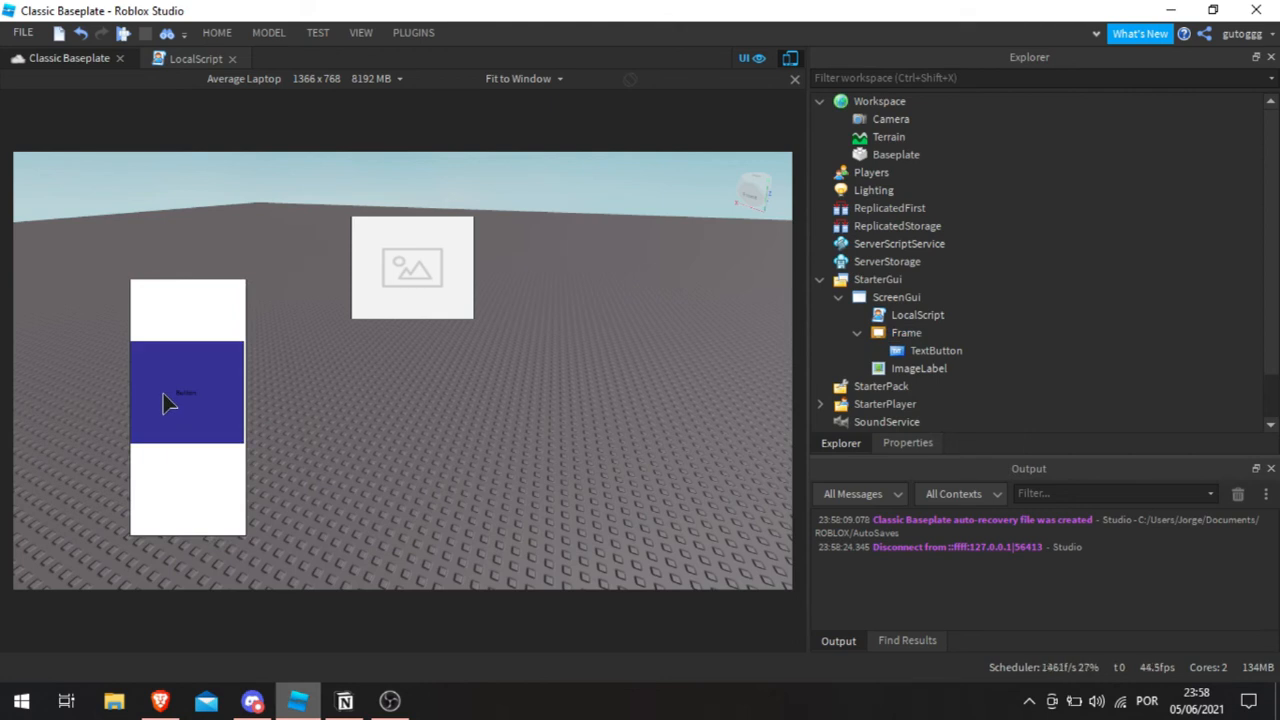
Step: Select the ImageLabel and move it down to about 223 pixels from the top of the previewed screen
click(915, 352)
click(912, 366)
drag(391, 286, 412, 349)
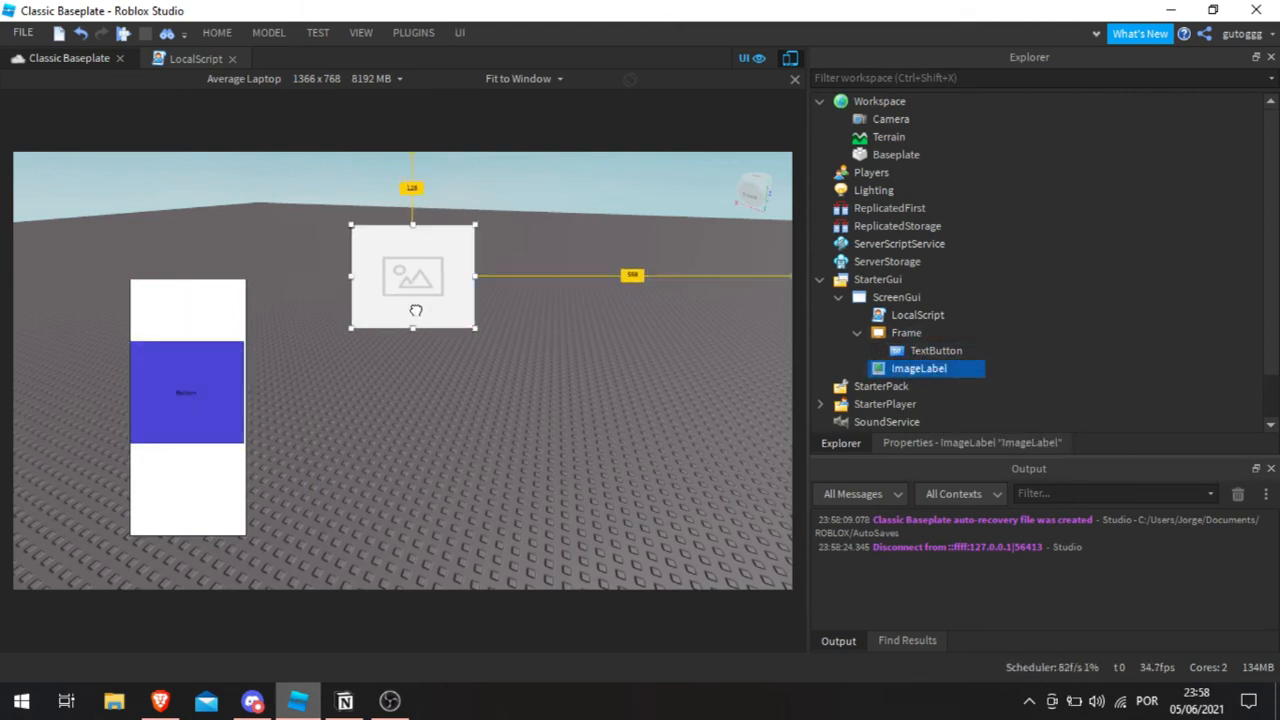
Step: Set the ImageLabel's BorderSizePixel to 15 and deselect it to view the border
click(947, 447)
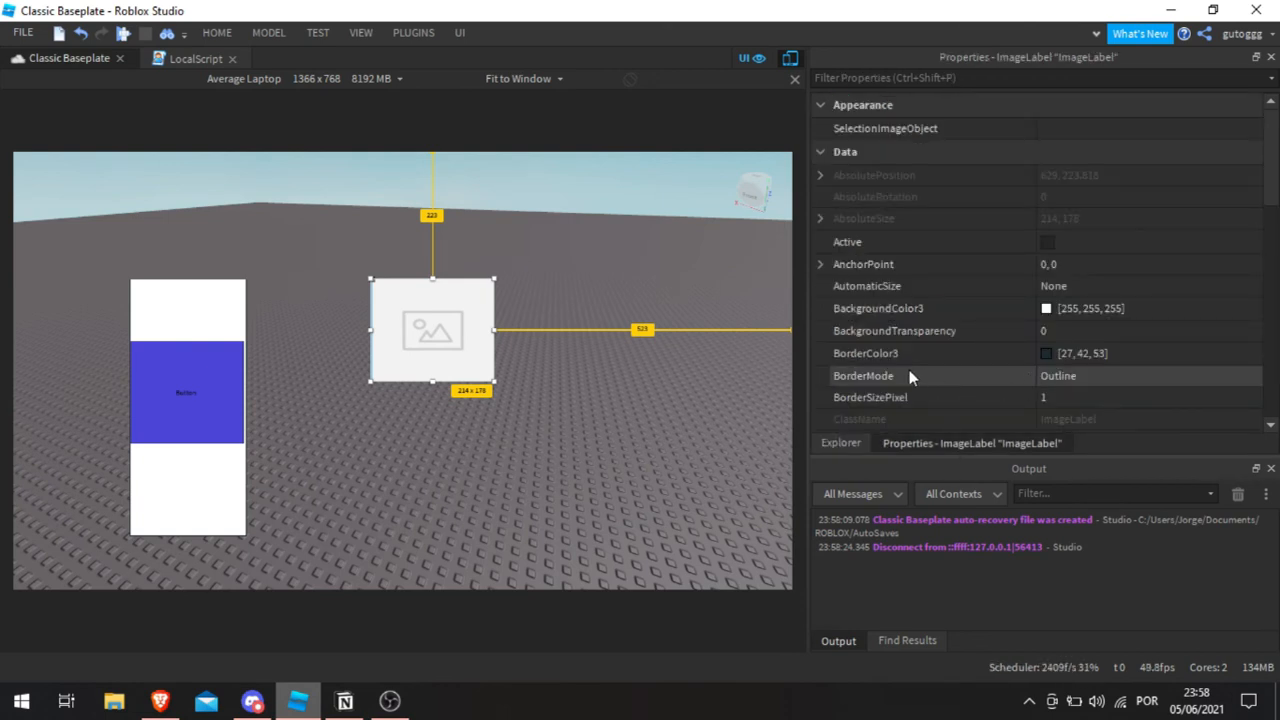
scroll(885, 356, down, 3)
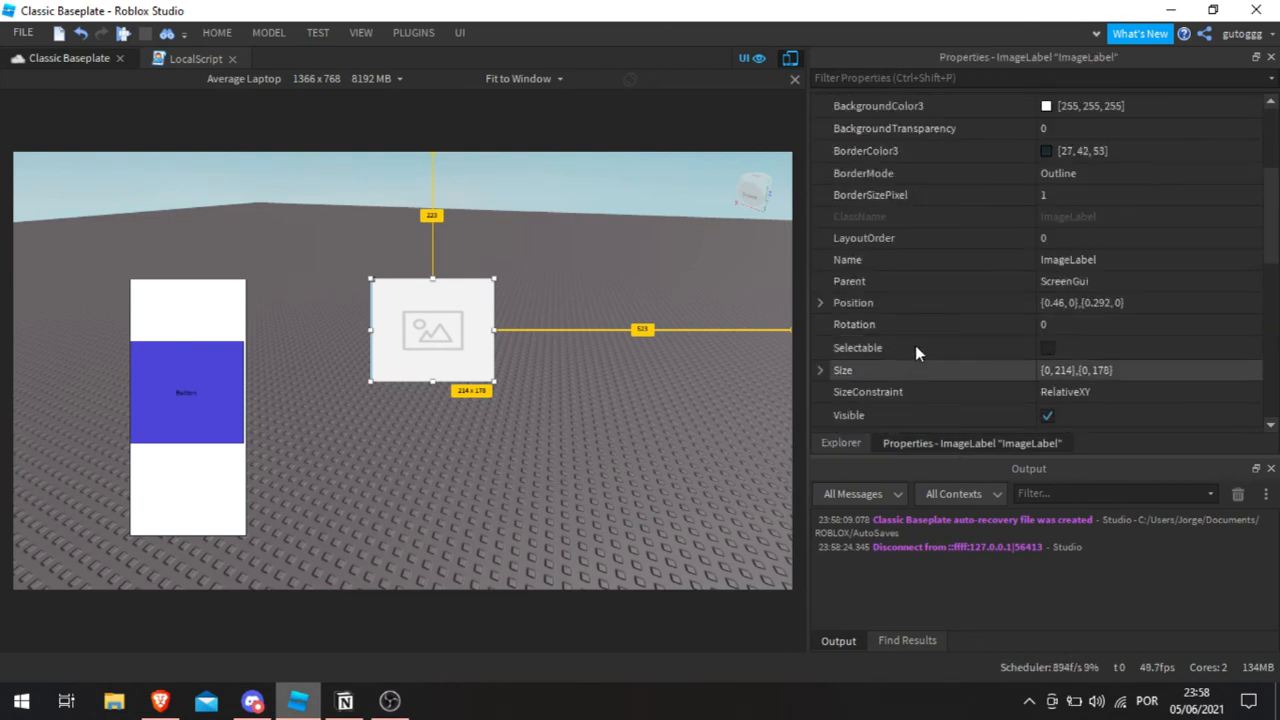
click(1067, 195)
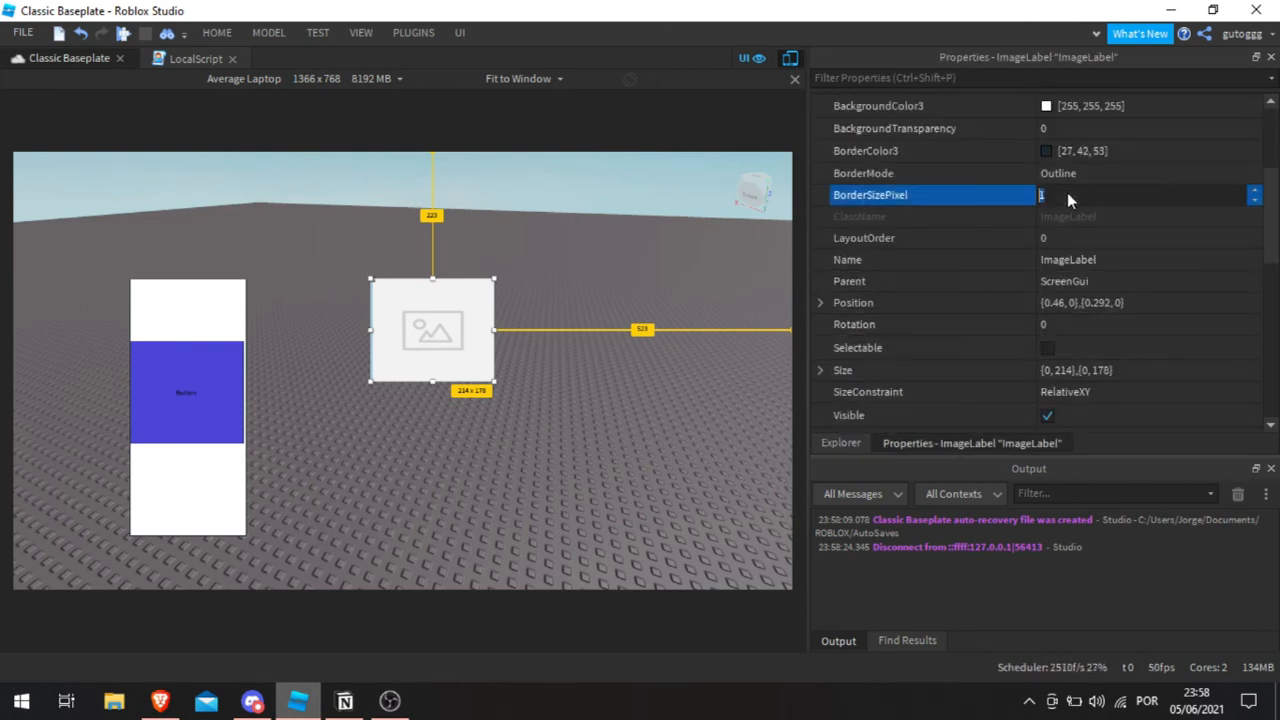
text(10)
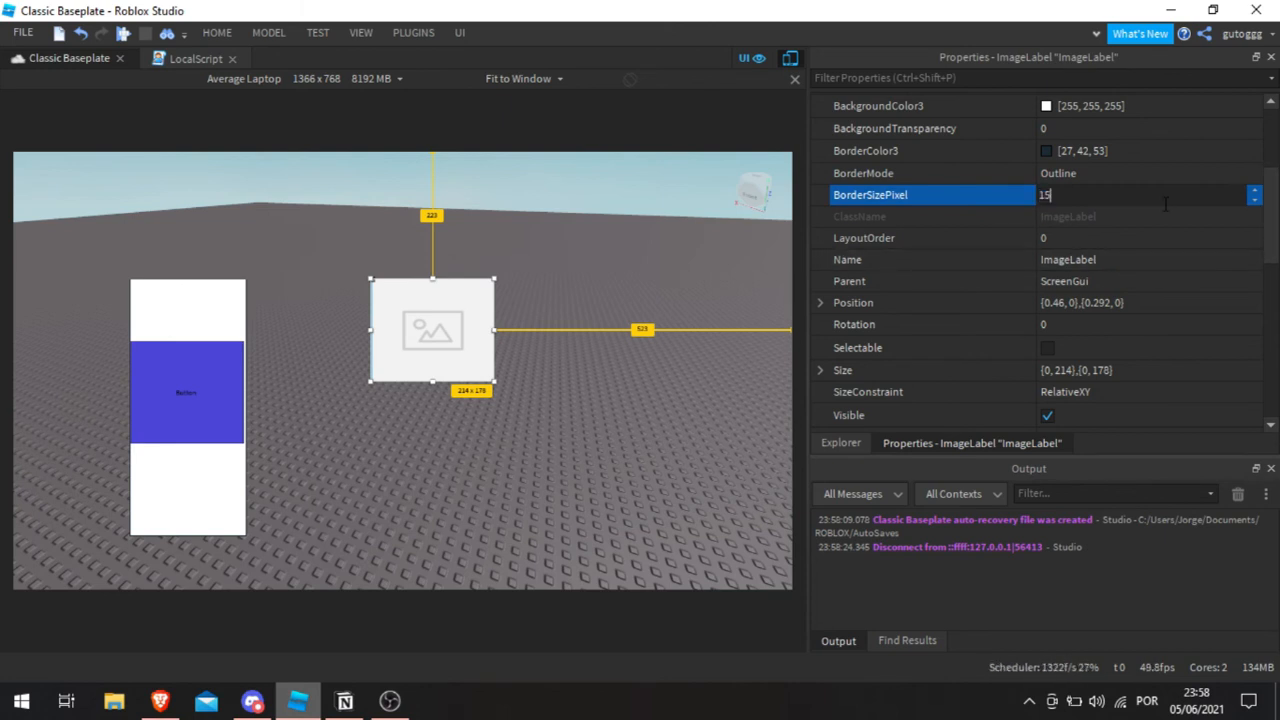
key(Return)
click(432, 551)
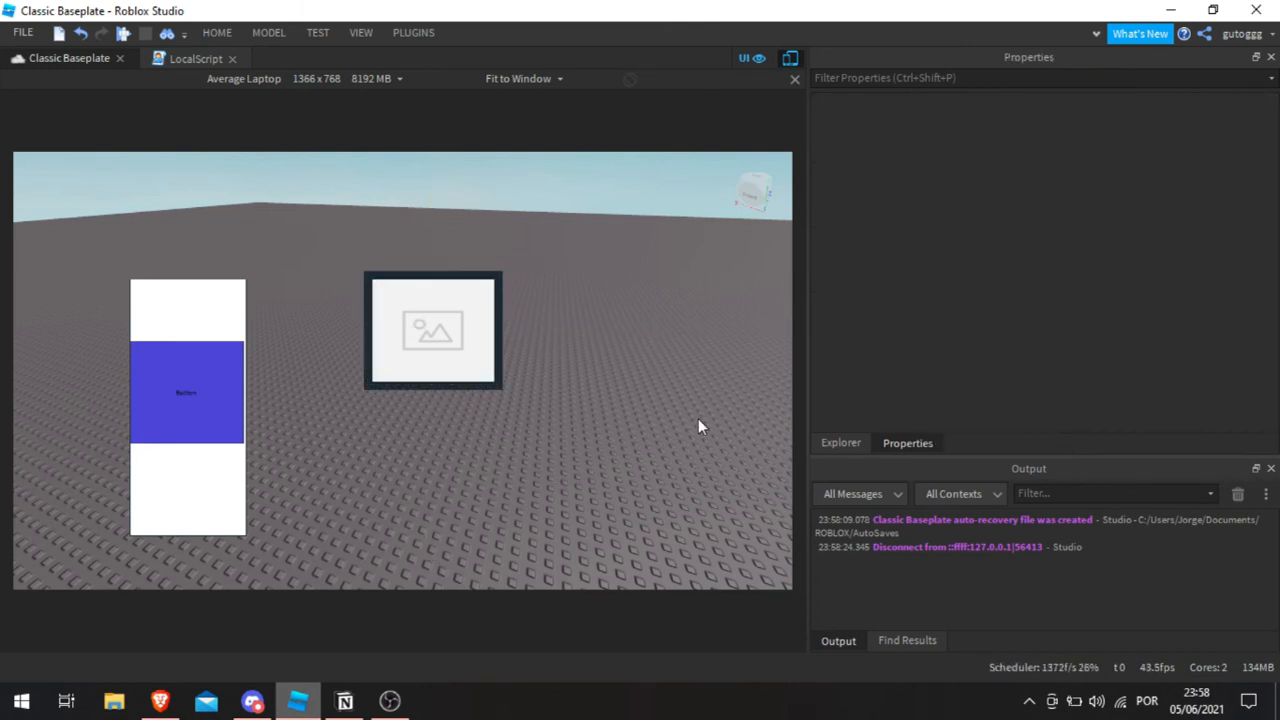
Step: Move the ImageLabel up to about 203 pixels from the top edge of the previewed screen
click(841, 443)
click(906, 332)
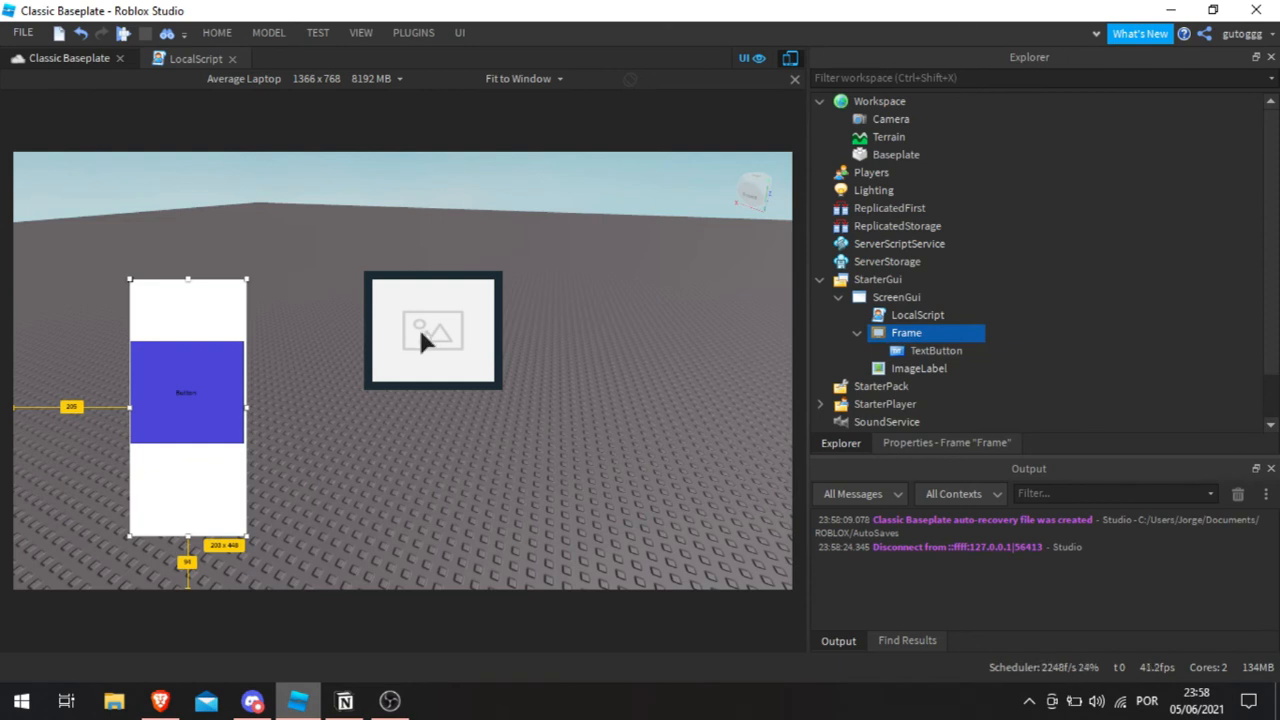
drag(418, 326, 432, 287)
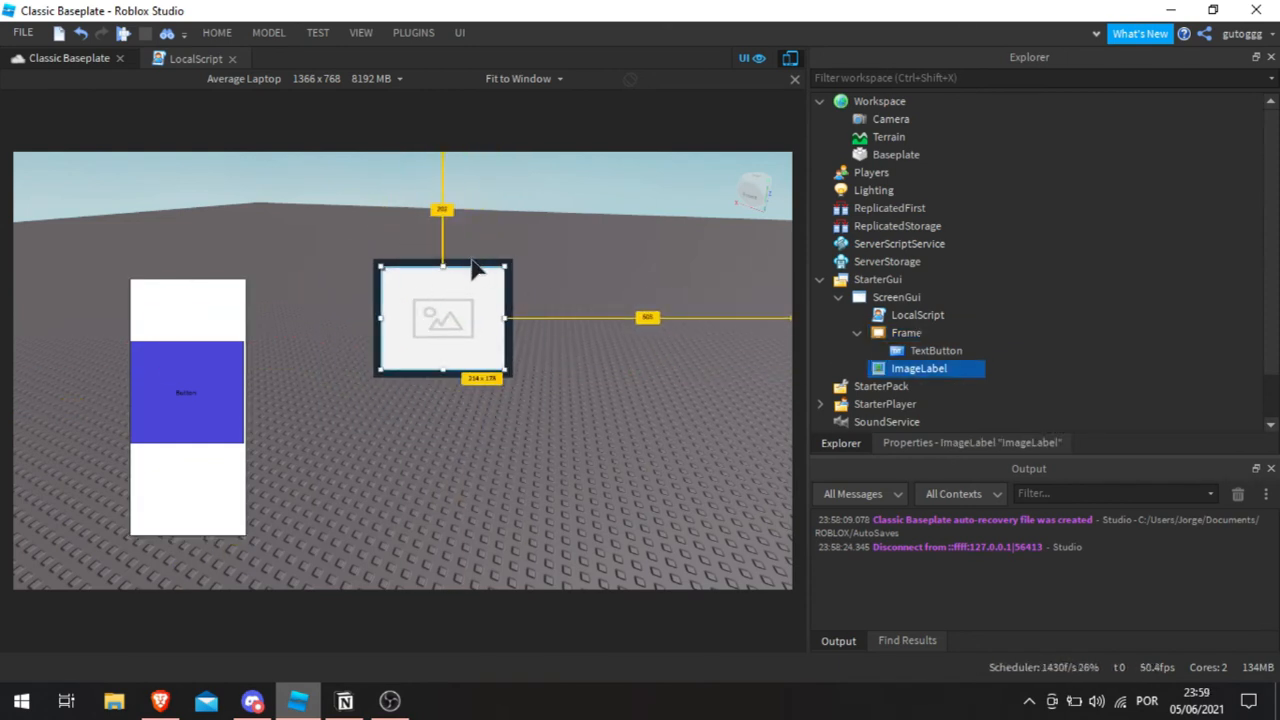
Step: Set the ImageLabel's BorderSizePixel to 0 and deselect it to view it without a border
click(947, 450)
click(1114, 331)
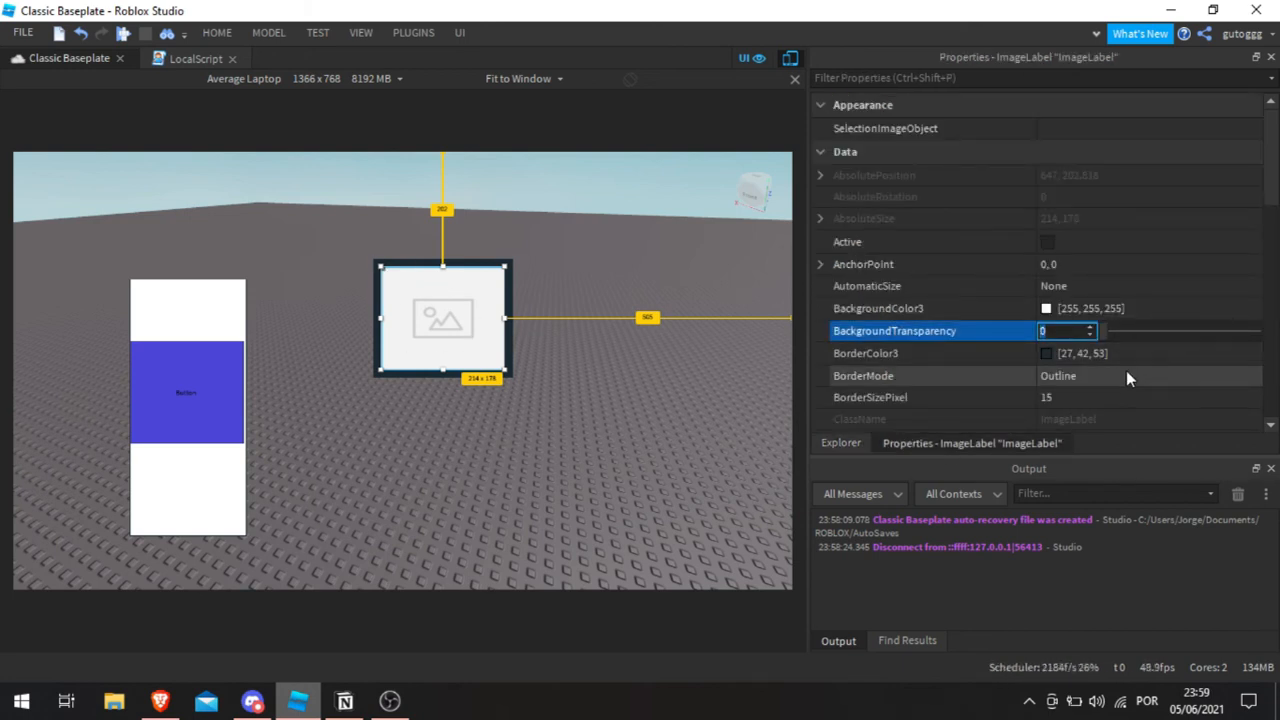
scroll(1127, 375, down, 1)
click(1090, 334)
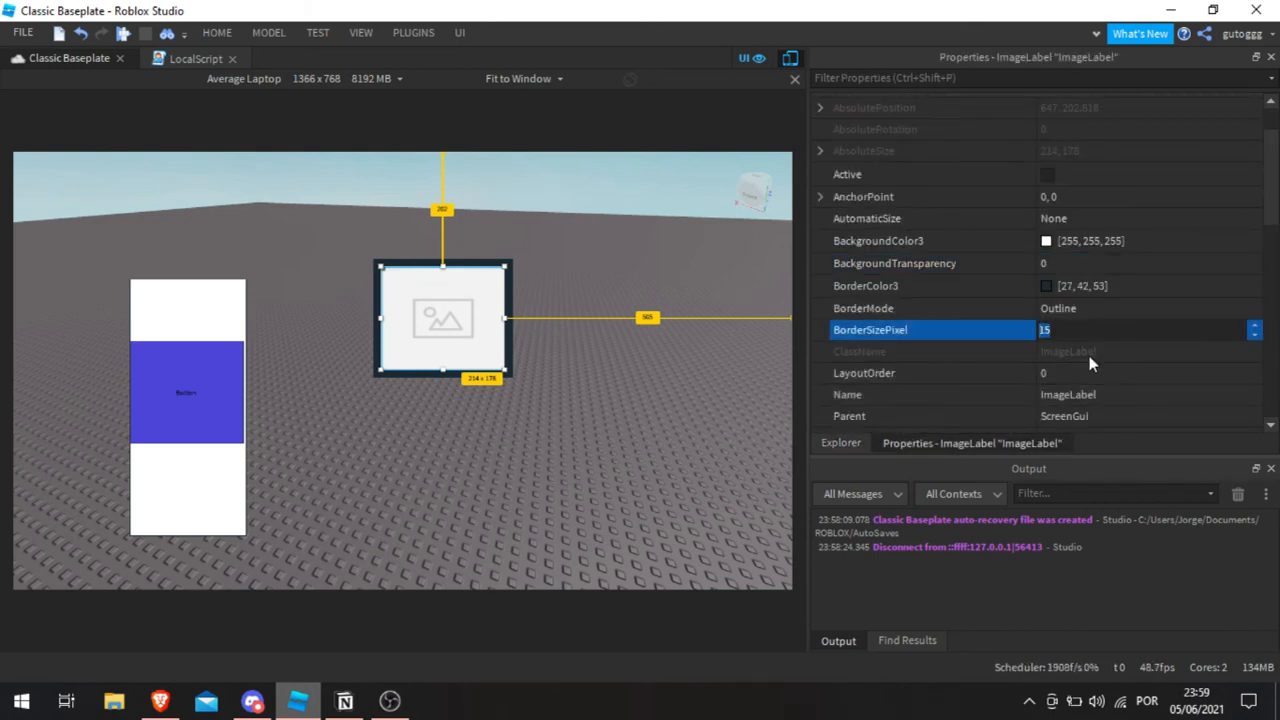
text(0)
key(Return)
click(373, 410)
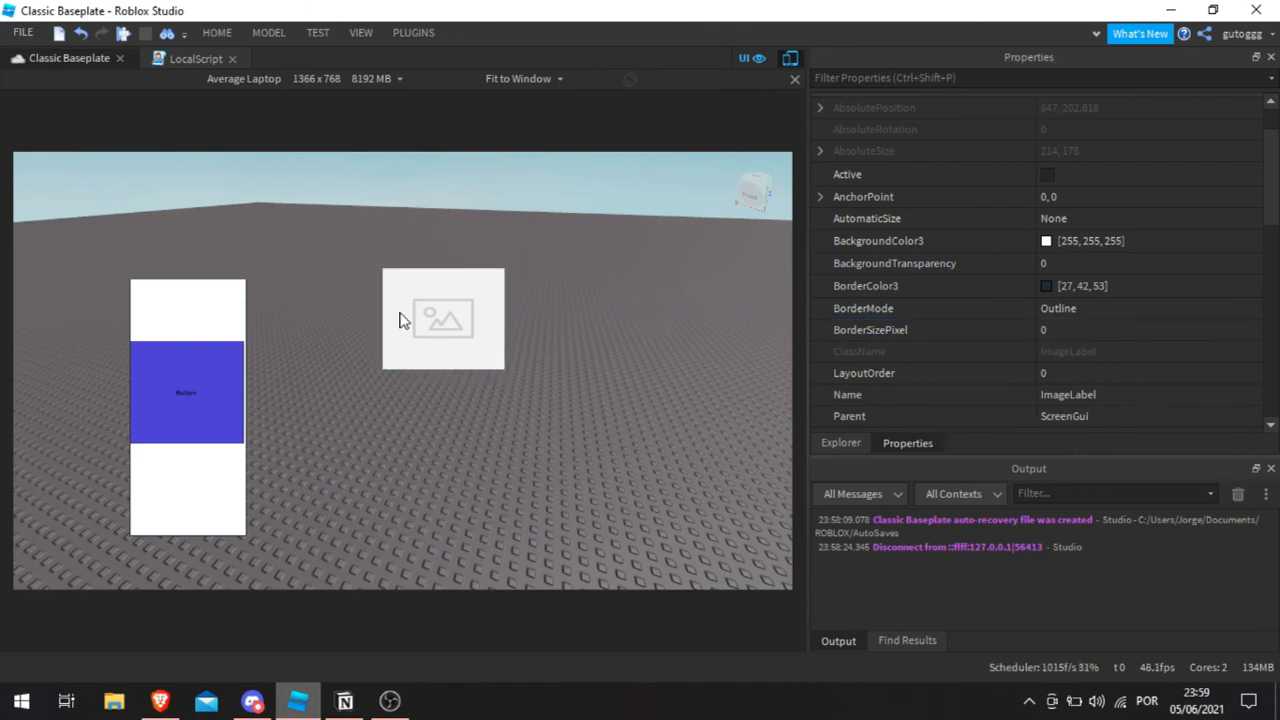
Step: Declare a local variable ImageLabel equal to ScreenGui.ImageLabel on line 5 of the LocalScript
click(190, 59)
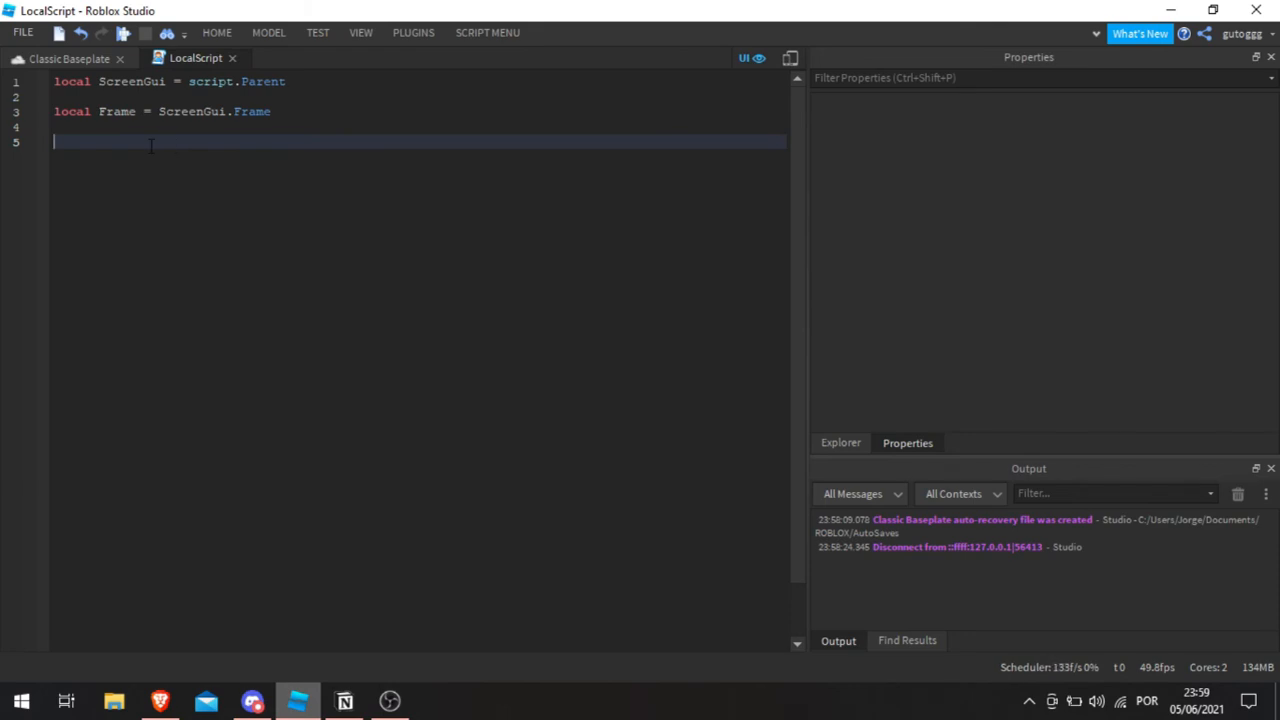
text(local)
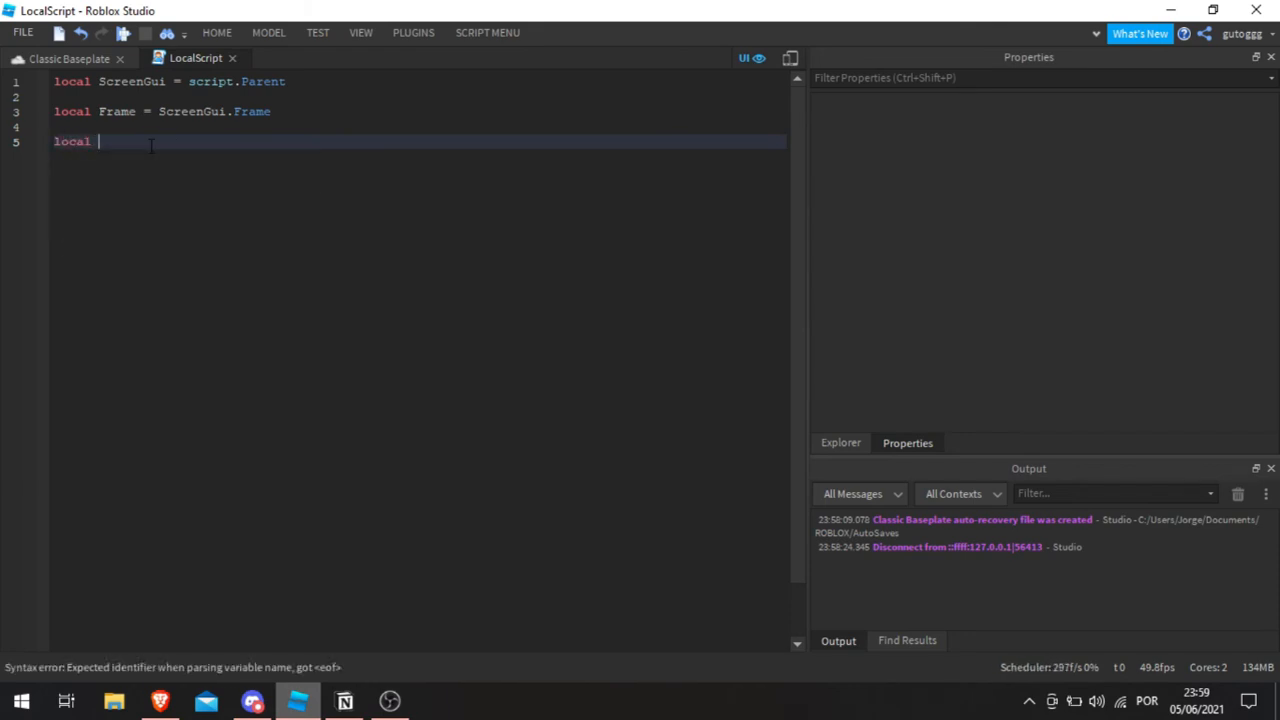
text( ImageLavbel)
ctrl+scroll(209, 220, up, 3)
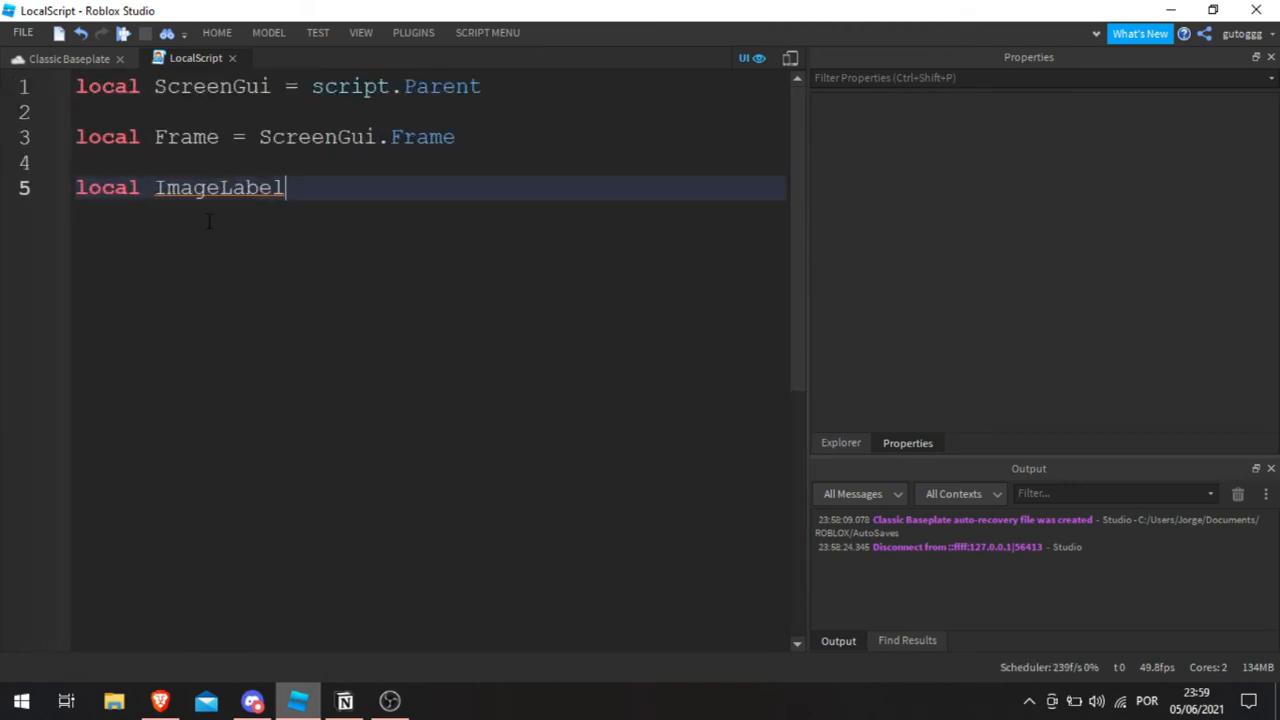
ctrl+scroll(209, 220, up, 1)
text(= )
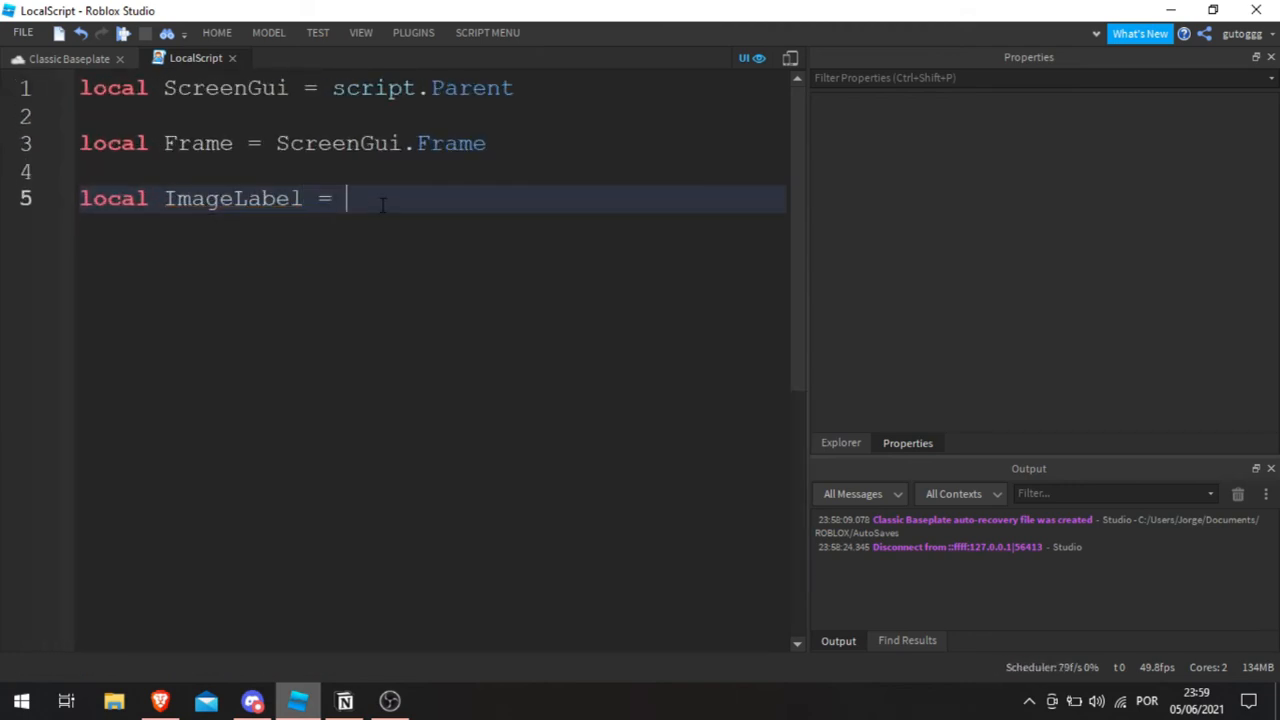
text(Sc)
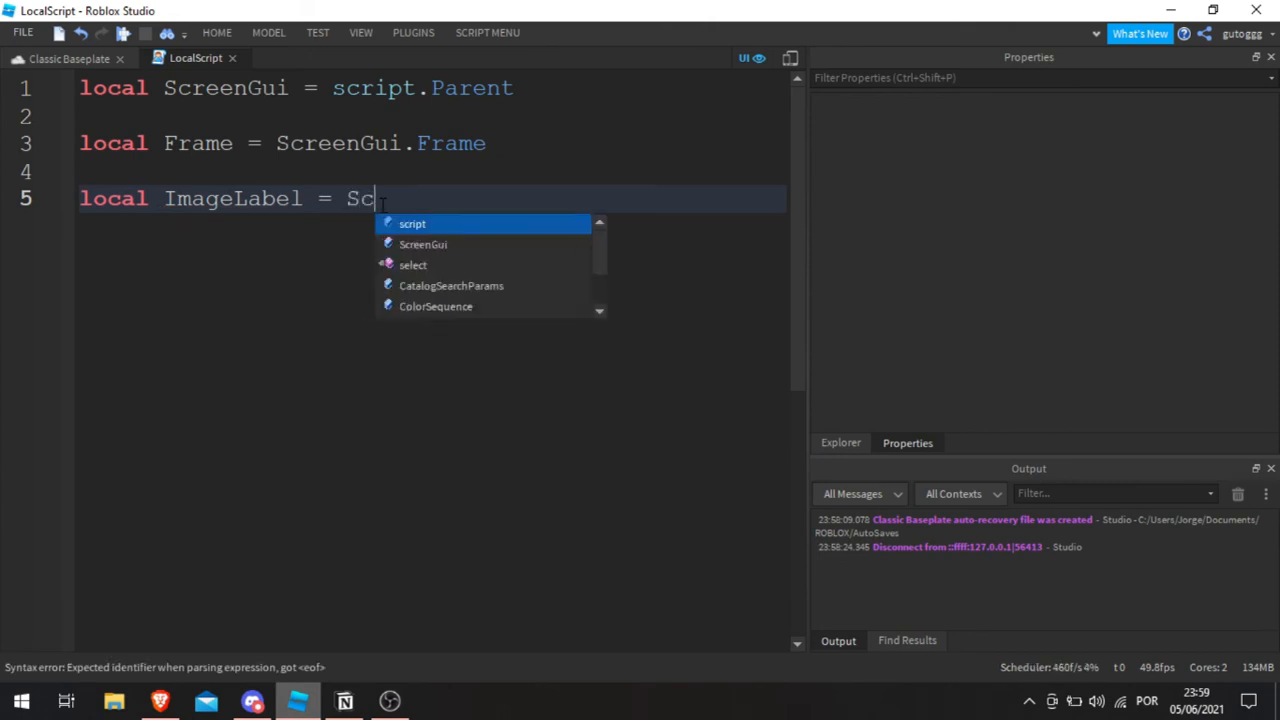
text(reenGui.)
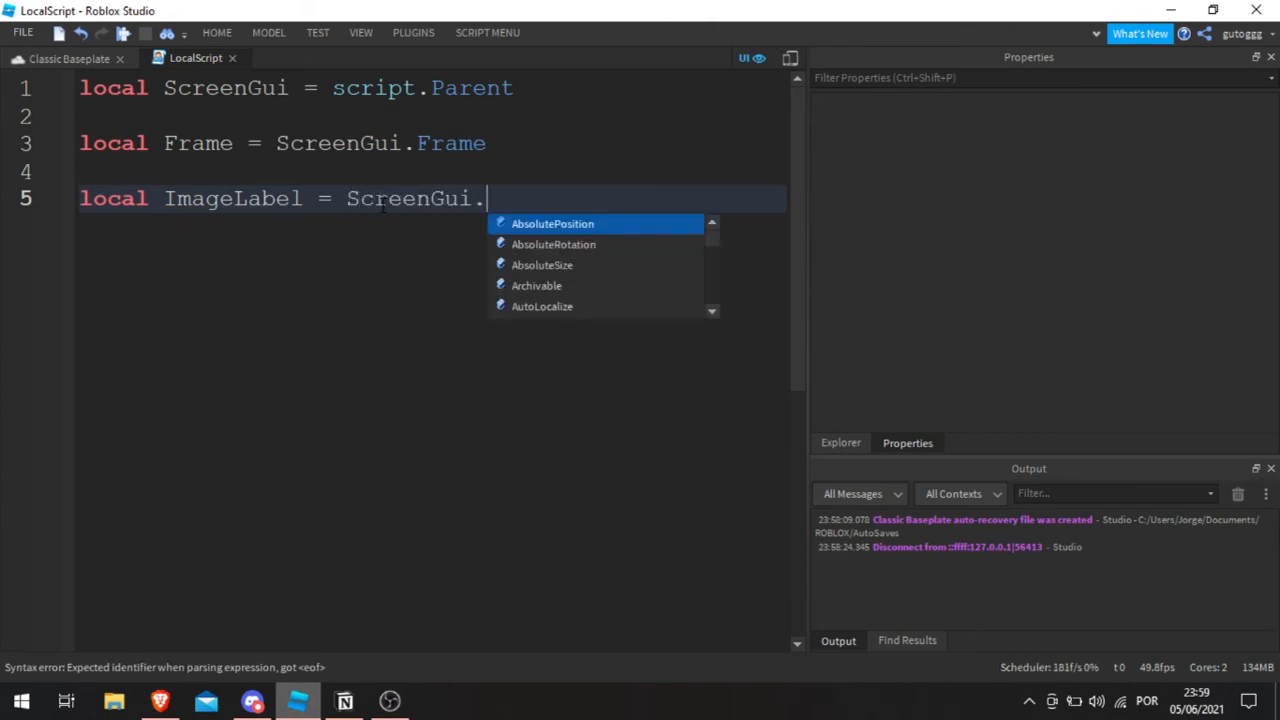
text(ImageLabel)
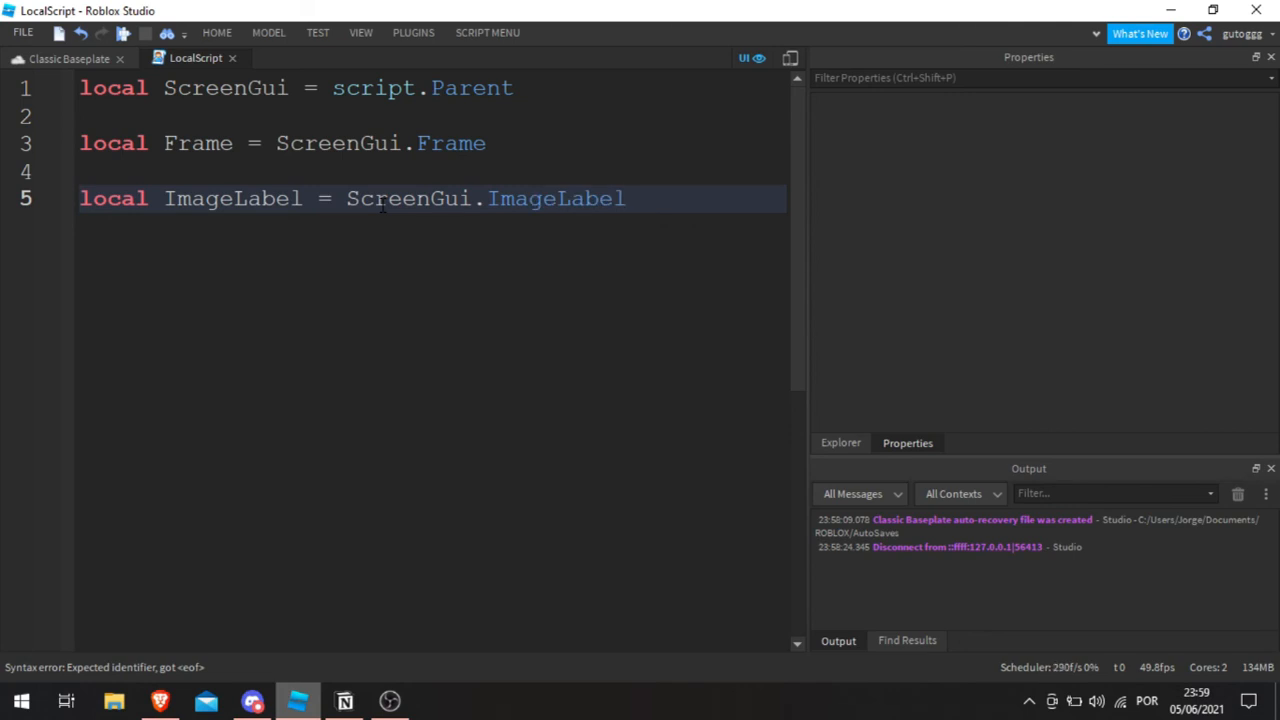
Step: Add the line ImageLabel.BorderSizePixel = 250 to the LocalScript, checking the property name in the ImageLabel's properties
key(Return)
key(Return)
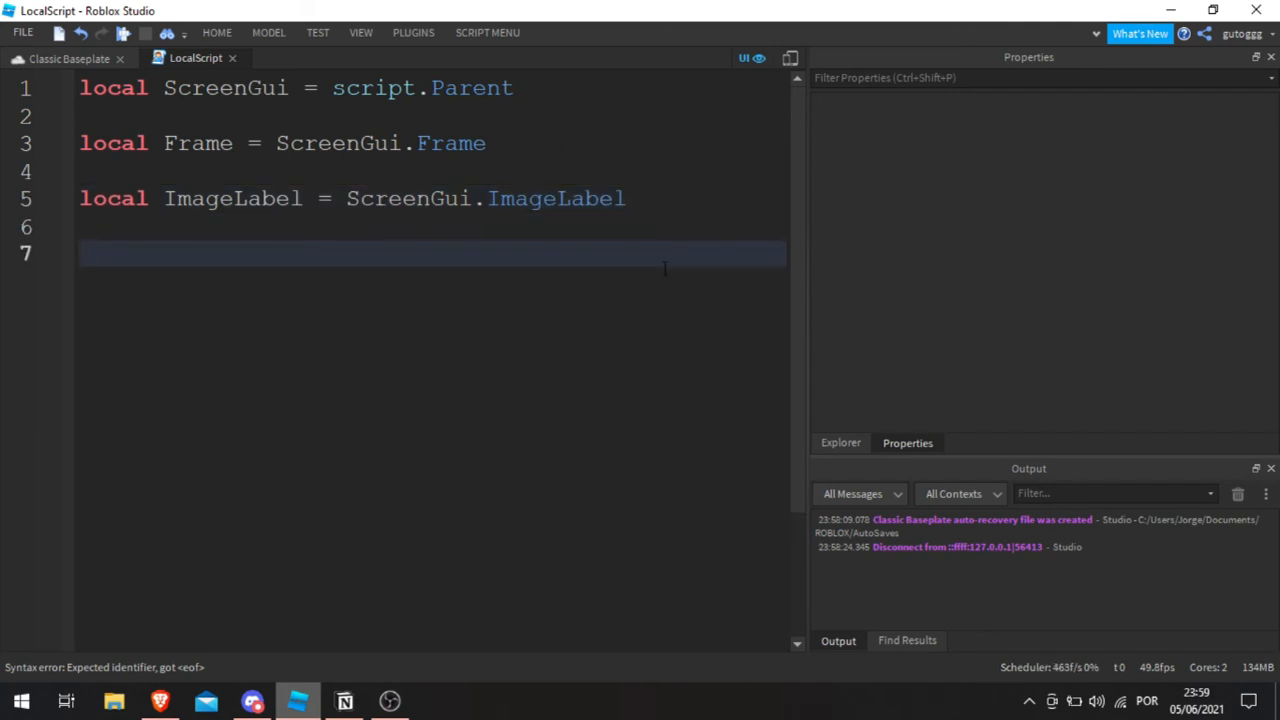
text(ImageLabel.)
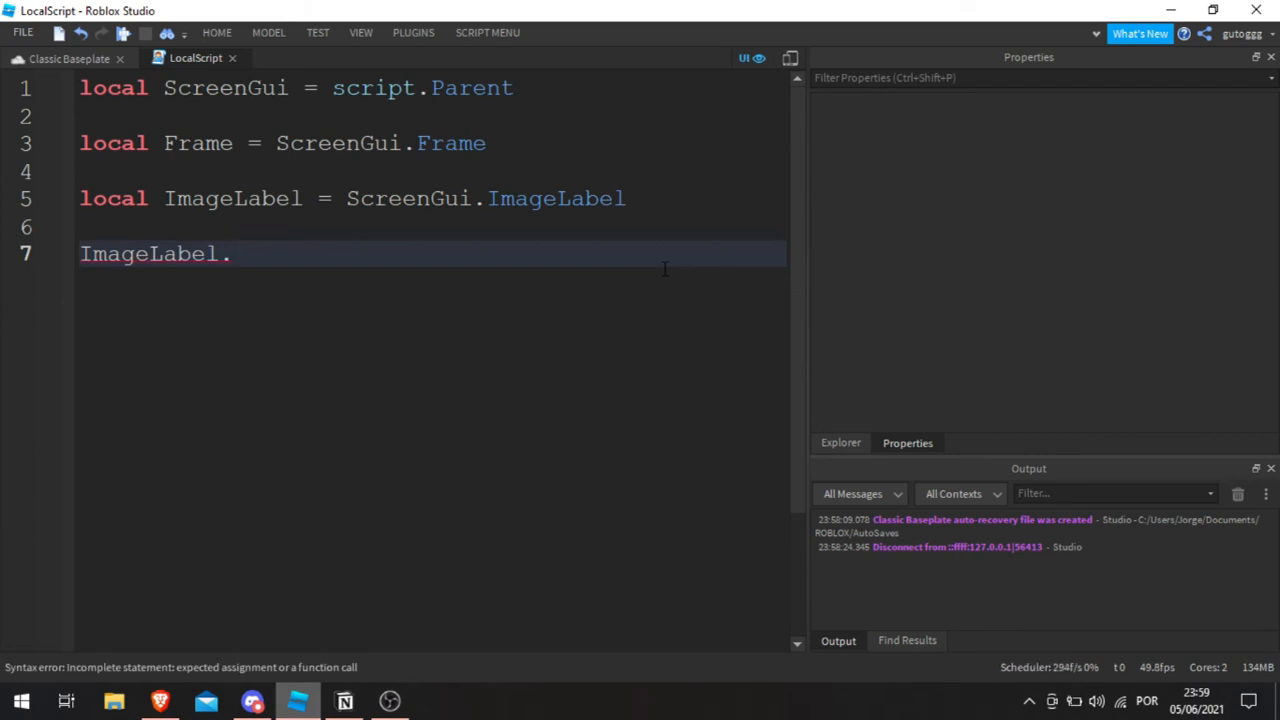
text(BorderSizePix)
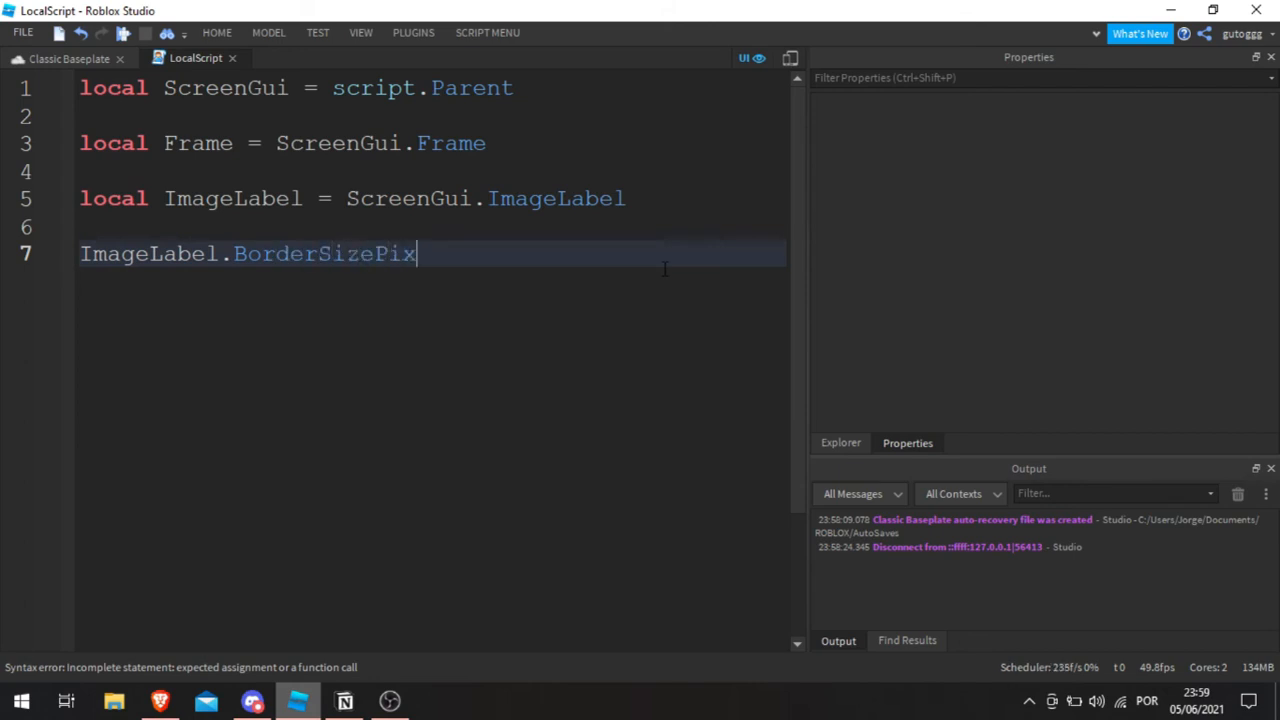
text(el)
click(840, 443)
click(922, 347)
click(918, 368)
click(946, 440)
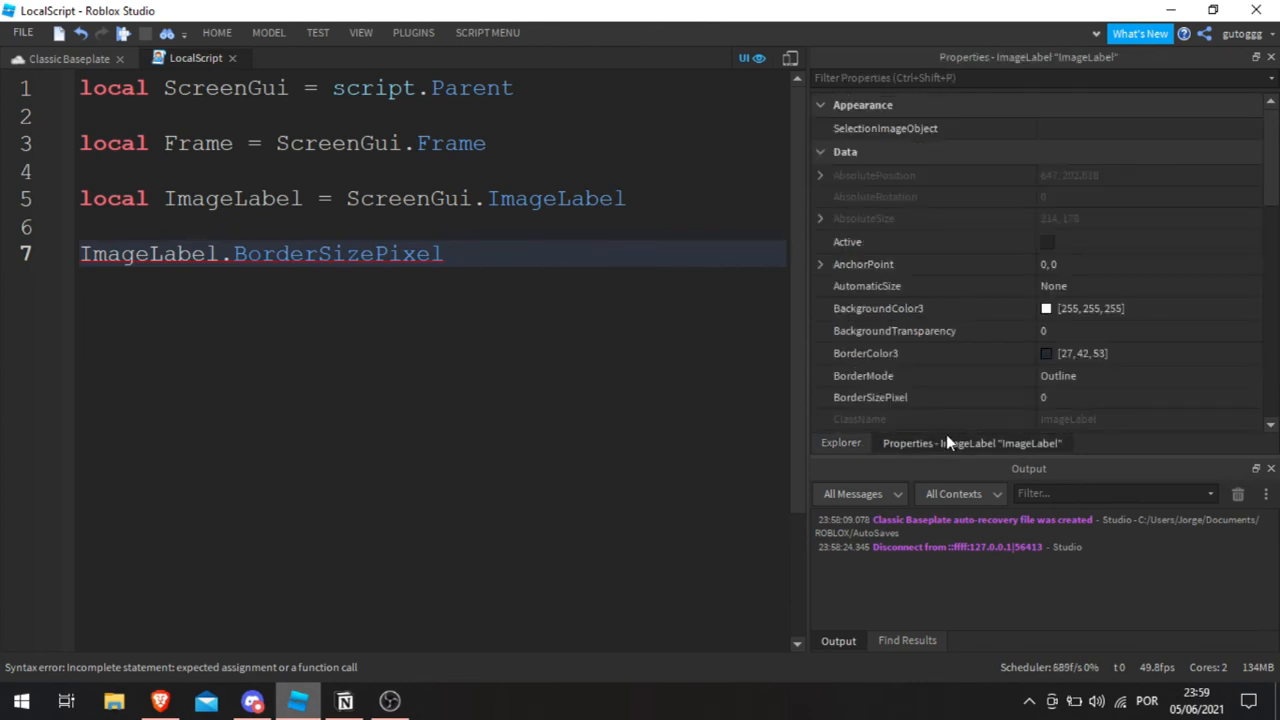
scroll(1087, 400, down, 2)
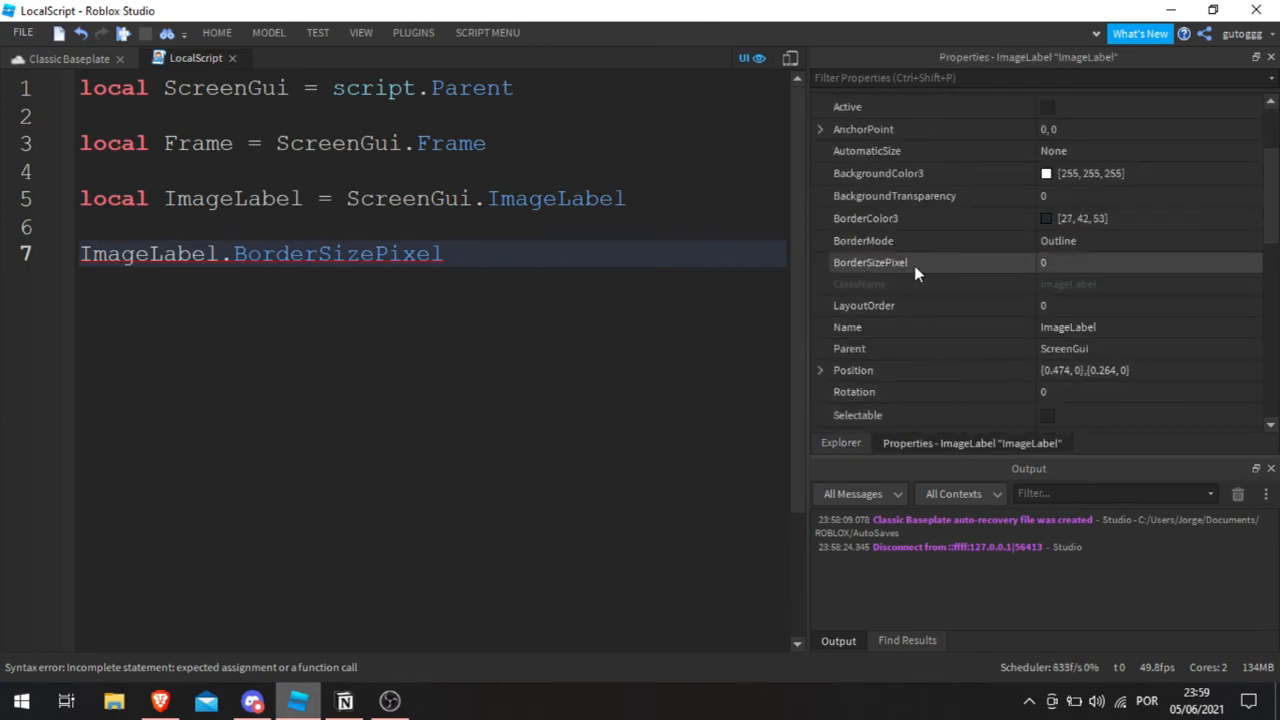
text(= )
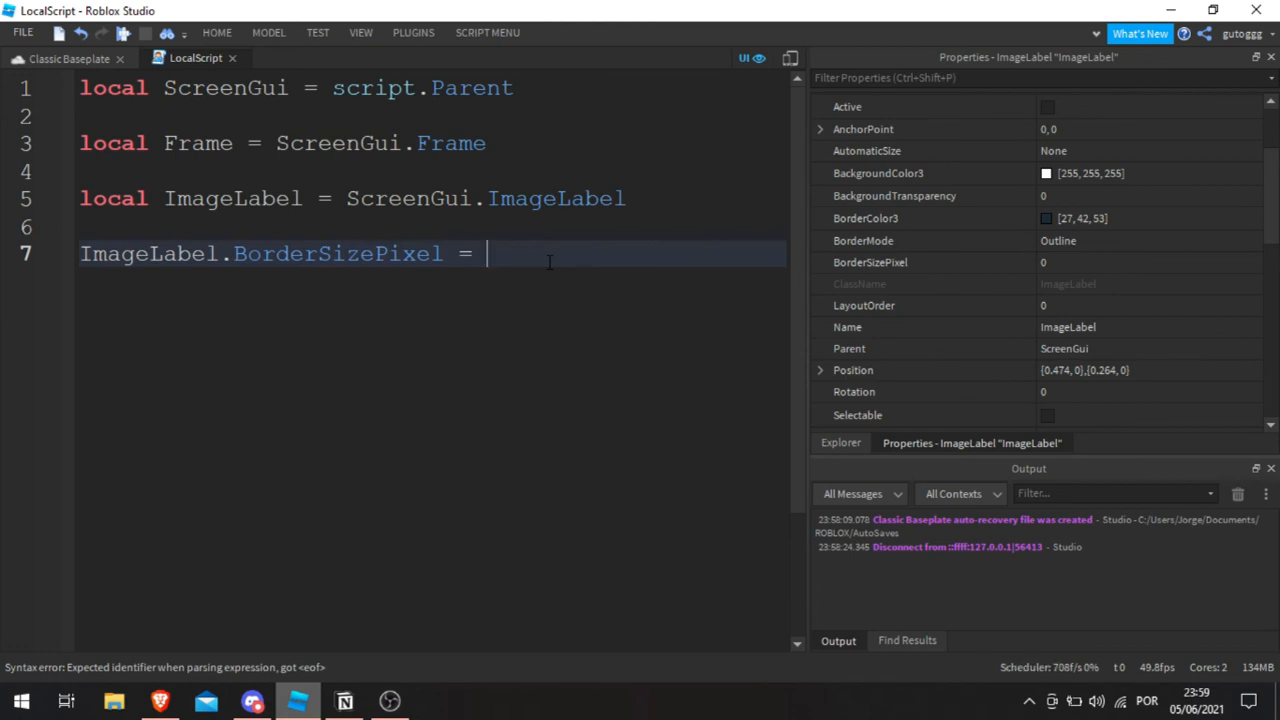
text(250)
Step: Playtest the place to view the ImageLabel's scripted border, stop the test and return to the LocalScript
click(55, 58)
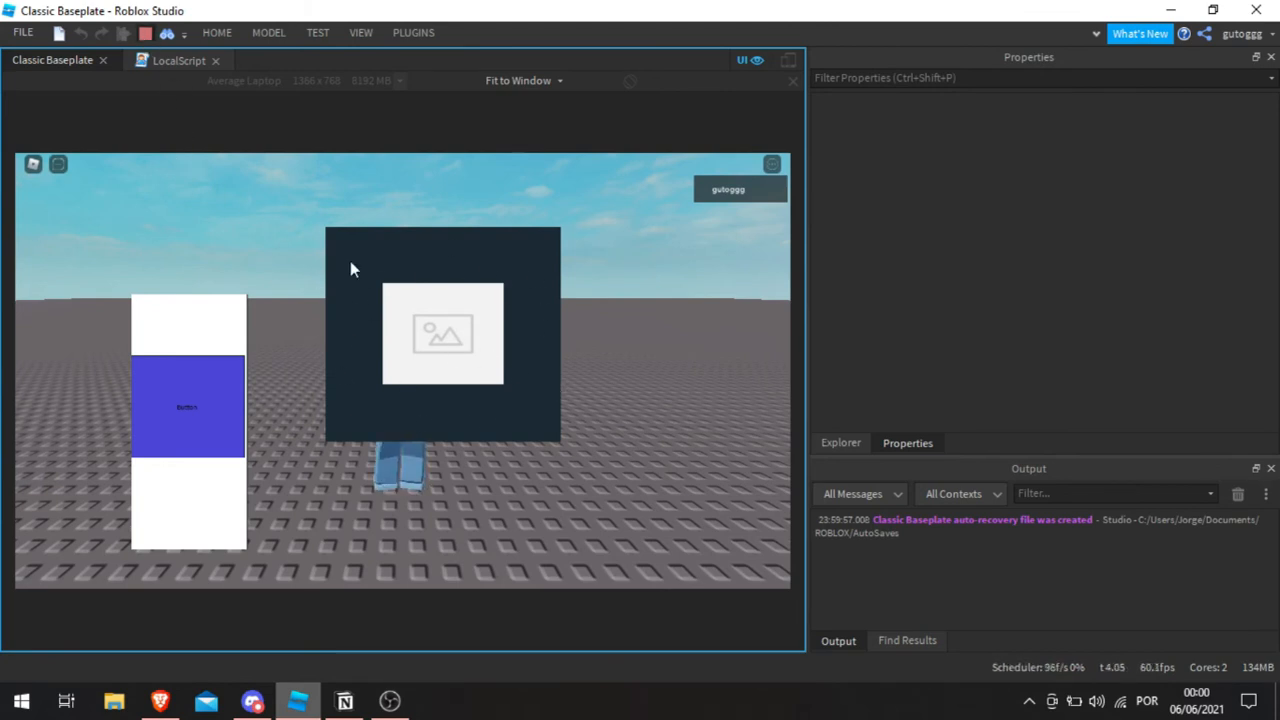
key(shift+F5)
click(175, 60)
drag(605, 258, 60, 203)
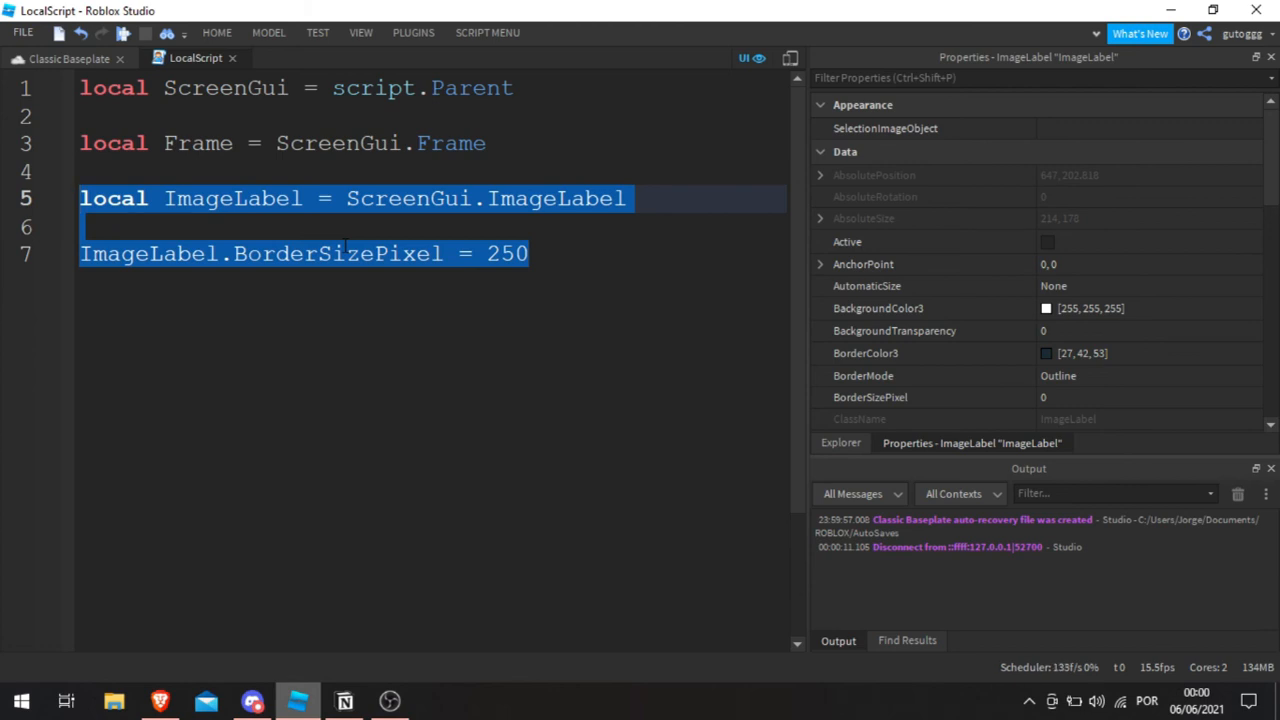
key(BackSpace)
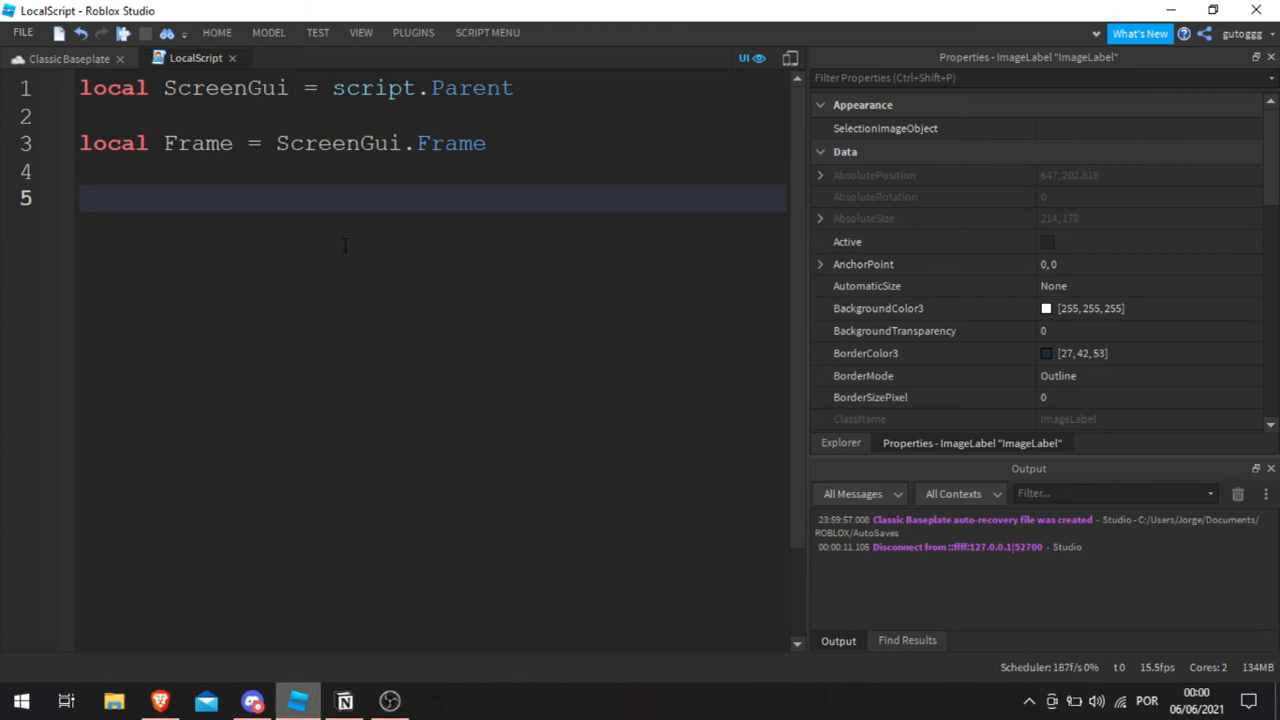
key(ctrl+z)
Step: Add the line ImageLabel.BorderColor3 = Color3.new() below the BorderSizePixel assignment in the LocalScript
key(Return)
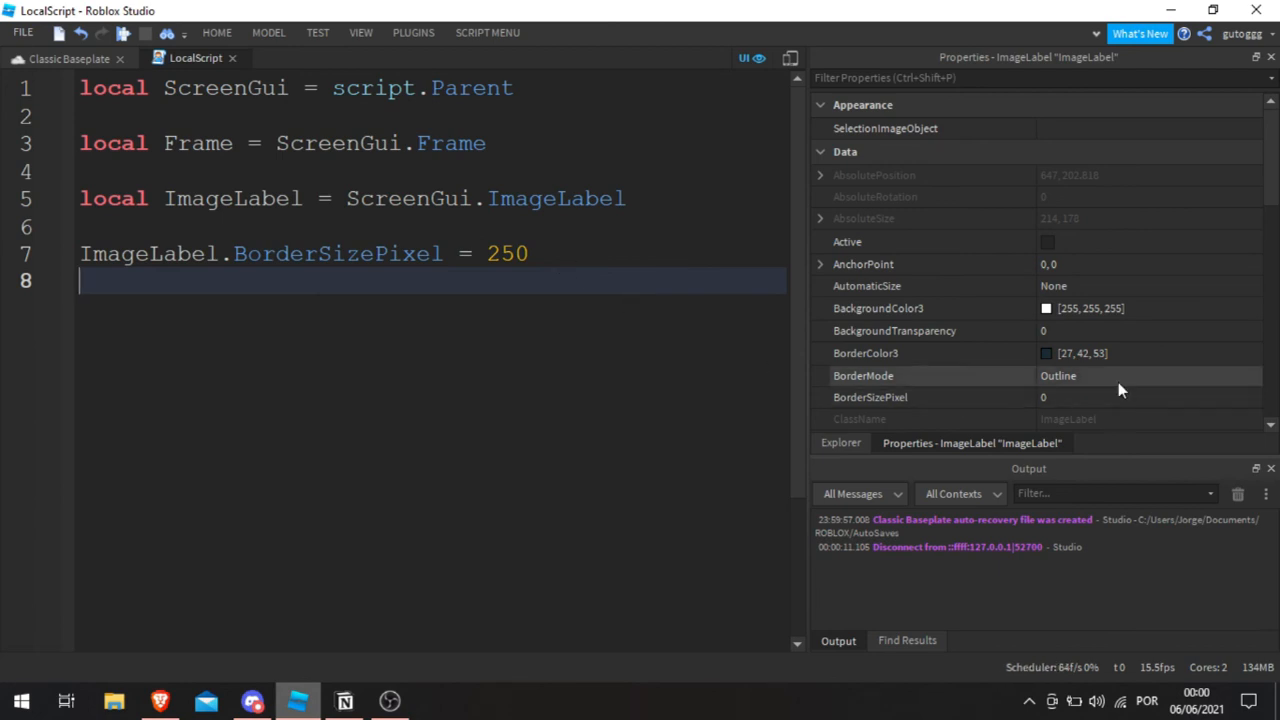
click(28, 58)
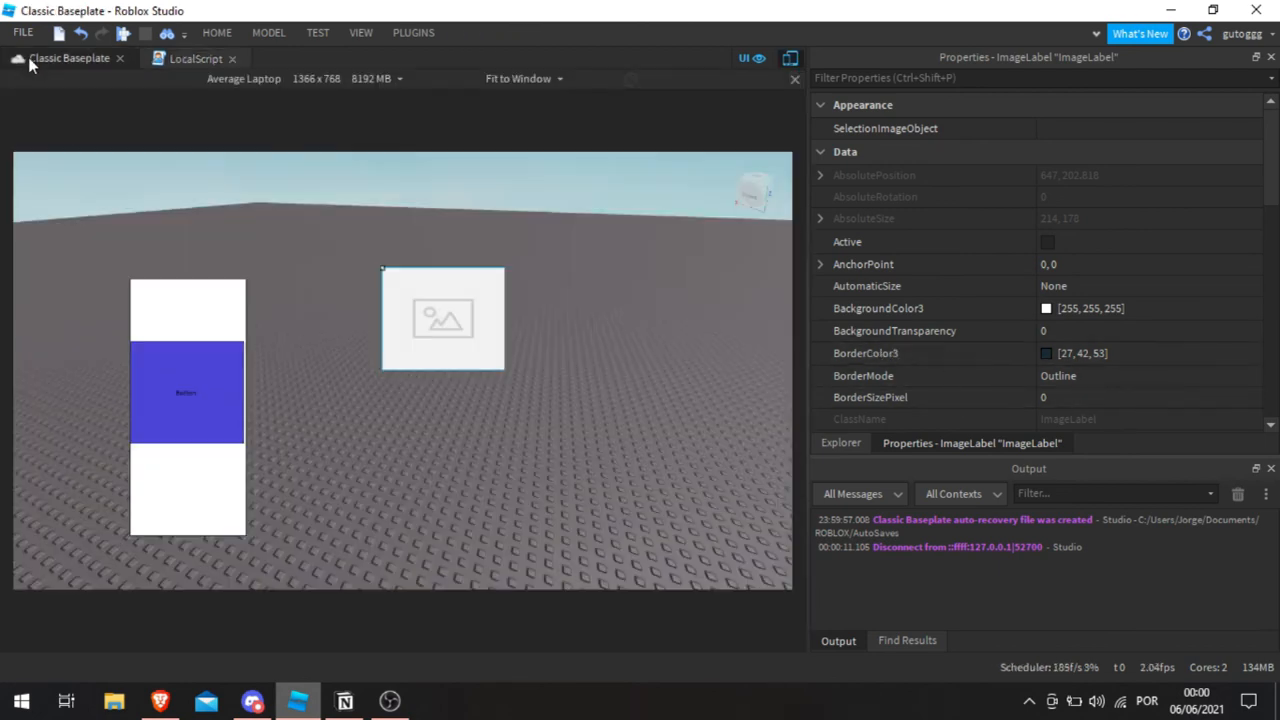
click(179, 59)
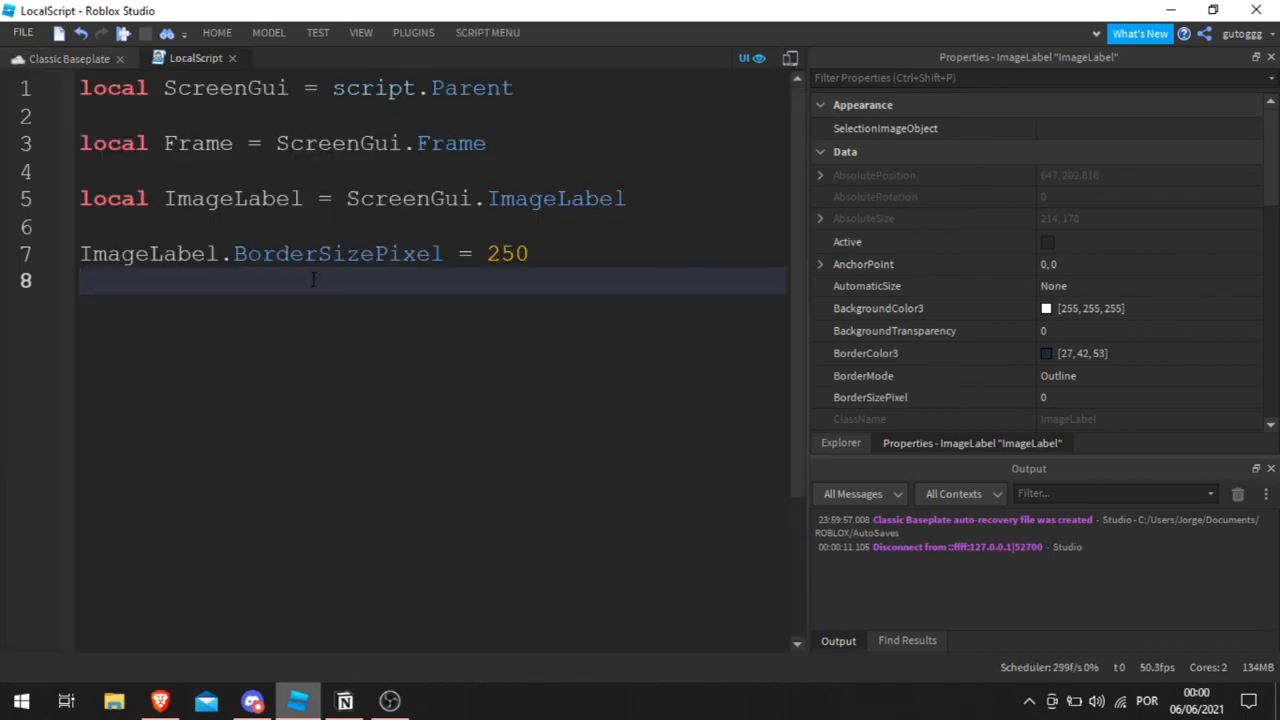
text(ImageLabel.)
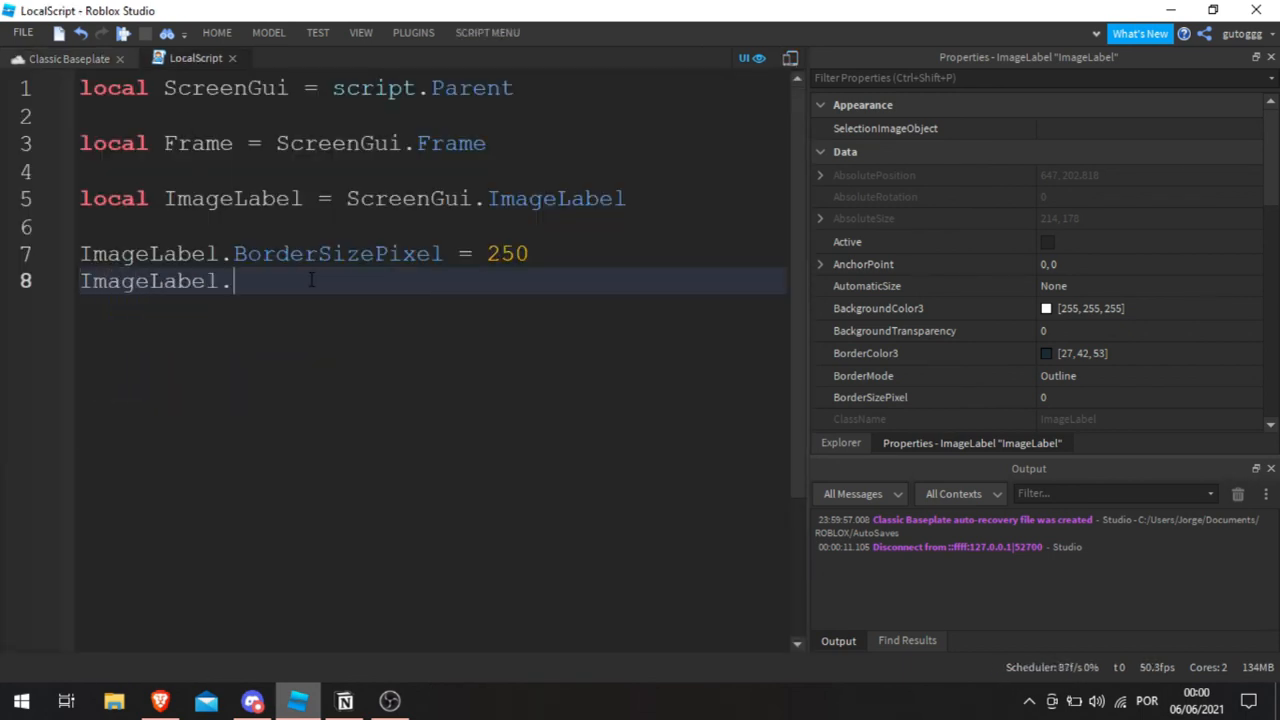
text(BorderCo)
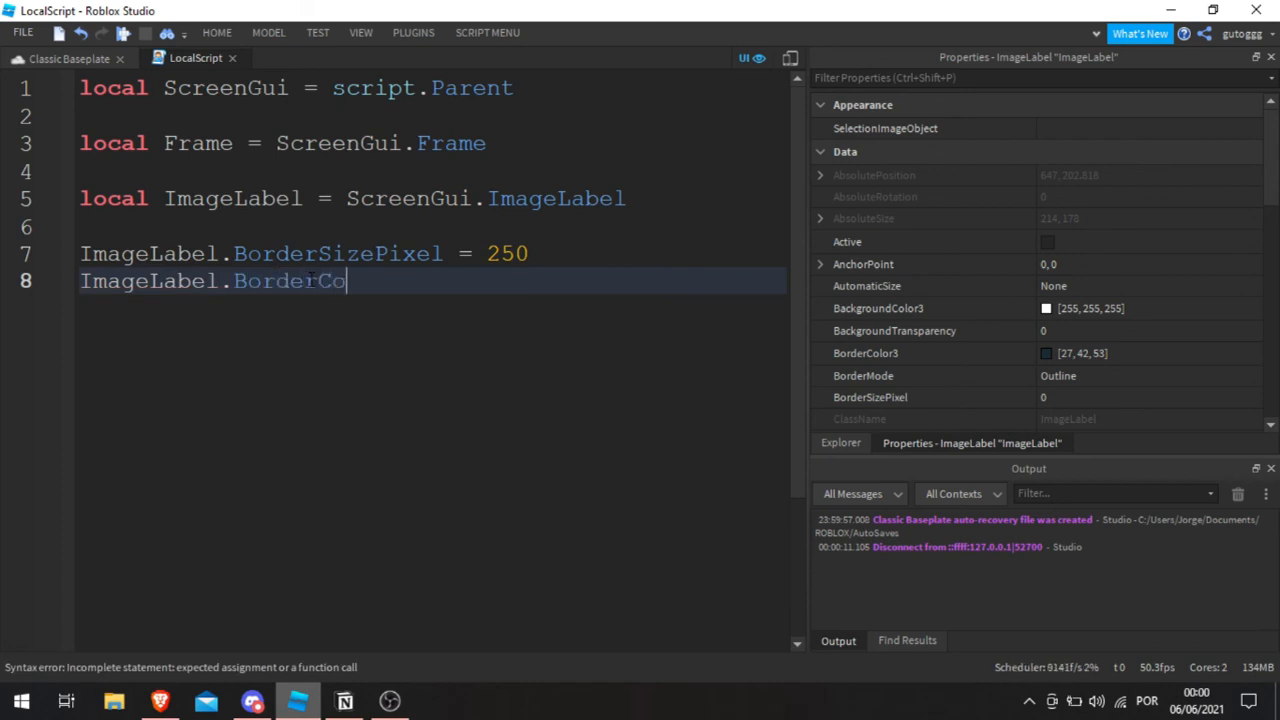
text(lor3 = Color)
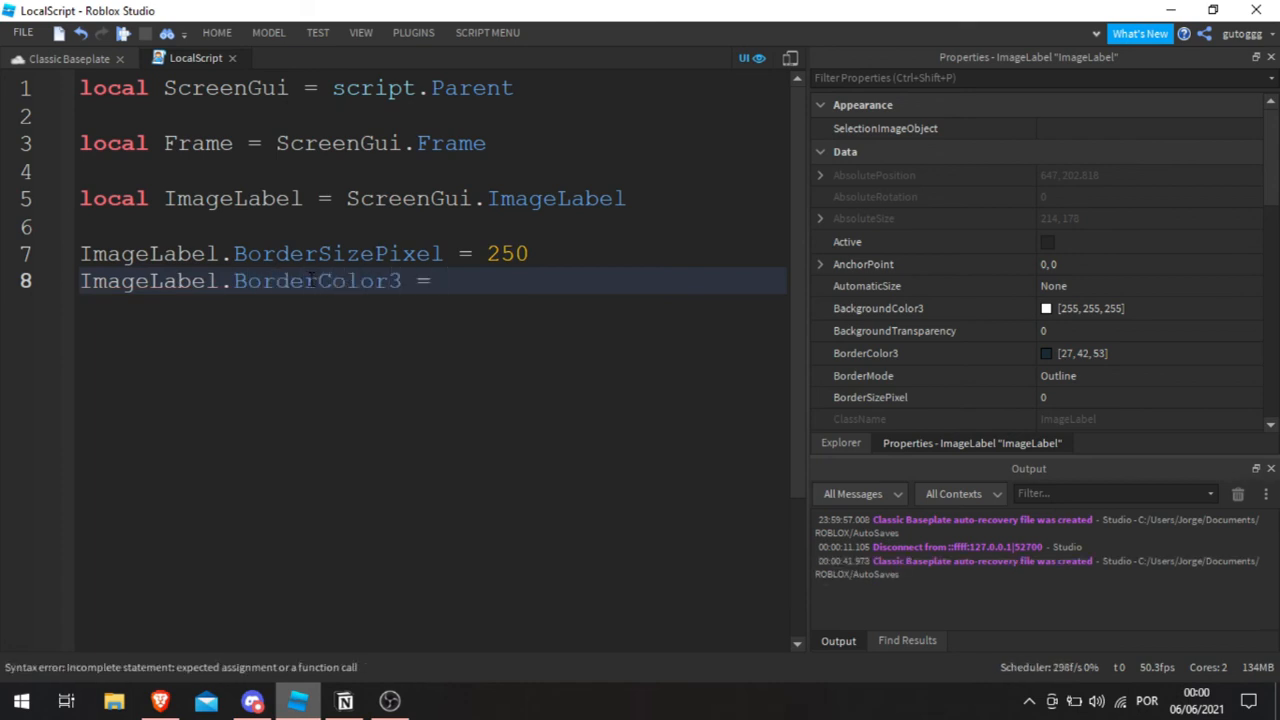
text(3.)
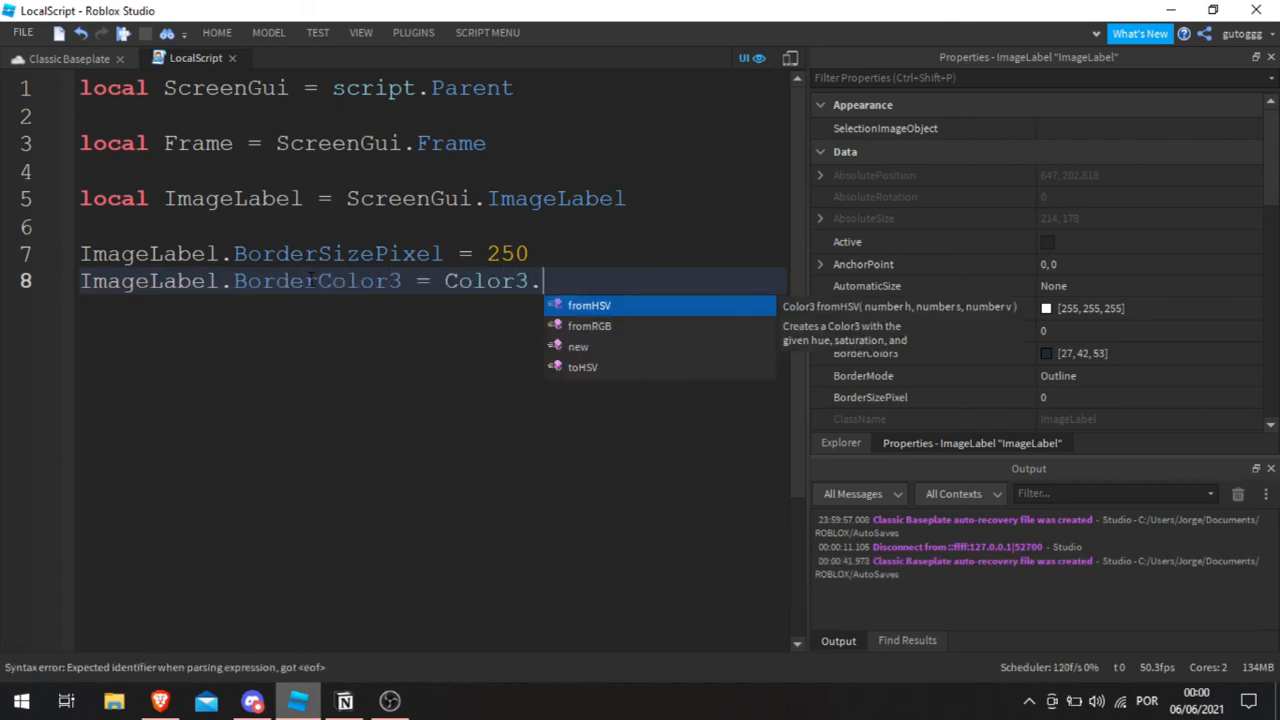
key(Down)
key(Down)
key(Return)
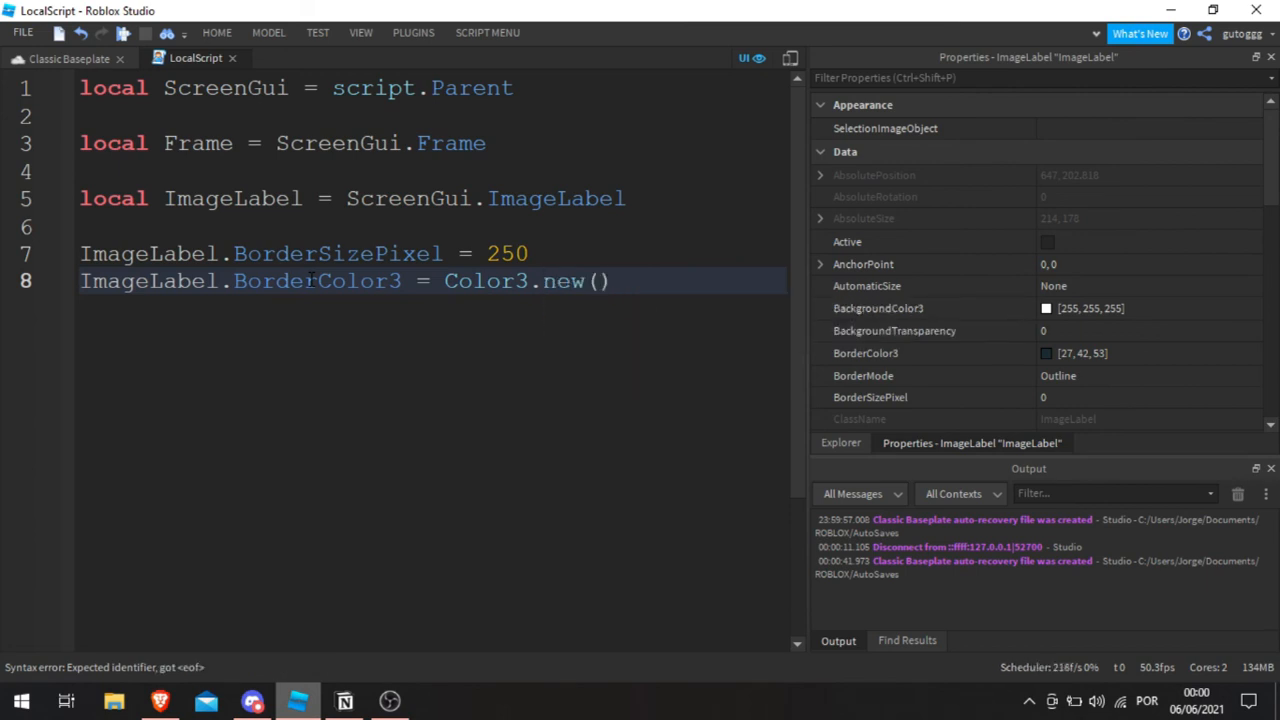
Step: Fill the Color3.new() arguments with a bright blue, 0.109804, 0.0470588, 1, chosen in the color picker
click(625, 304)
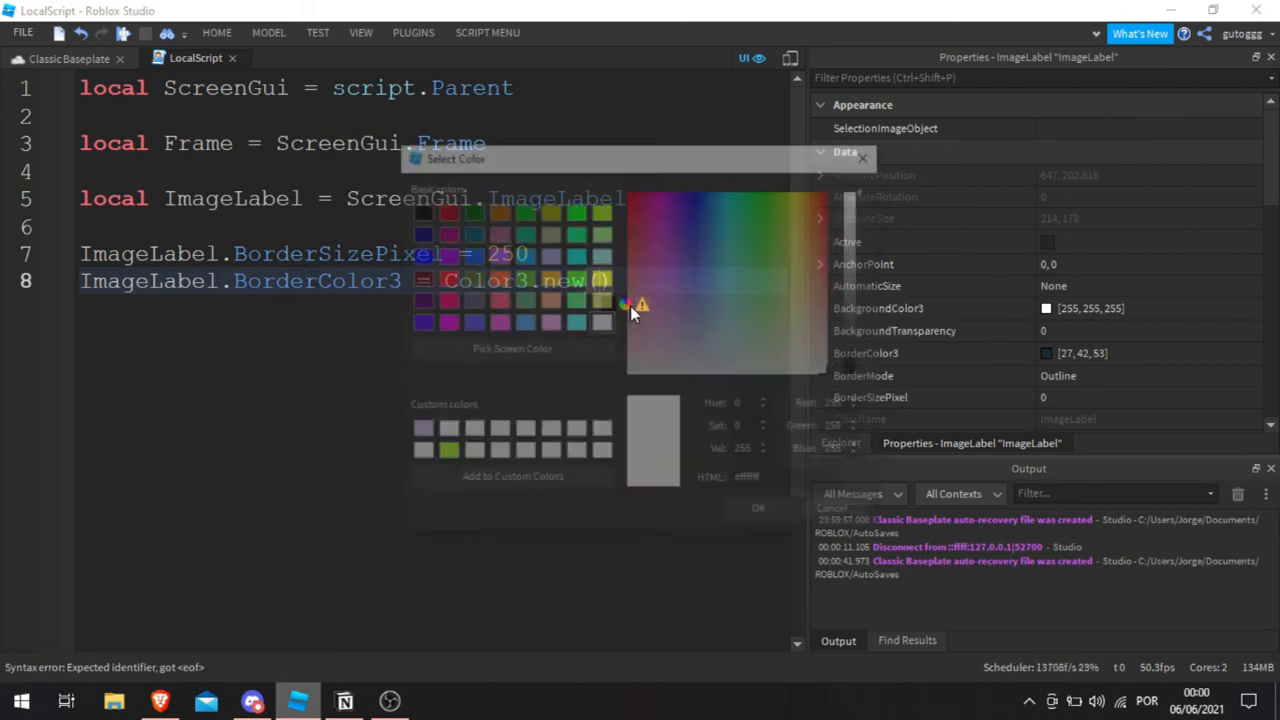
drag(672, 312, 693, 197)
click(762, 513)
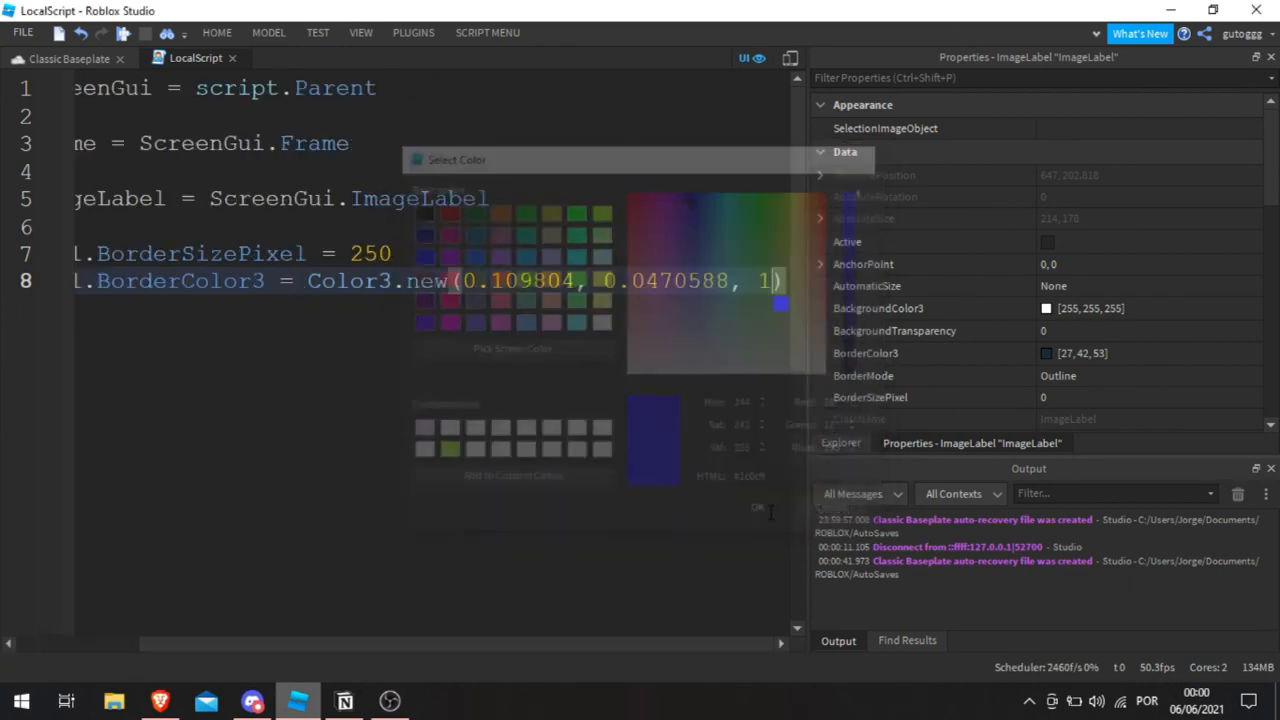
Step: Playtest the place to view the ImageLabel's border color, stop the test and return to the full LocalScript code
click(67, 60)
click(122, 35)
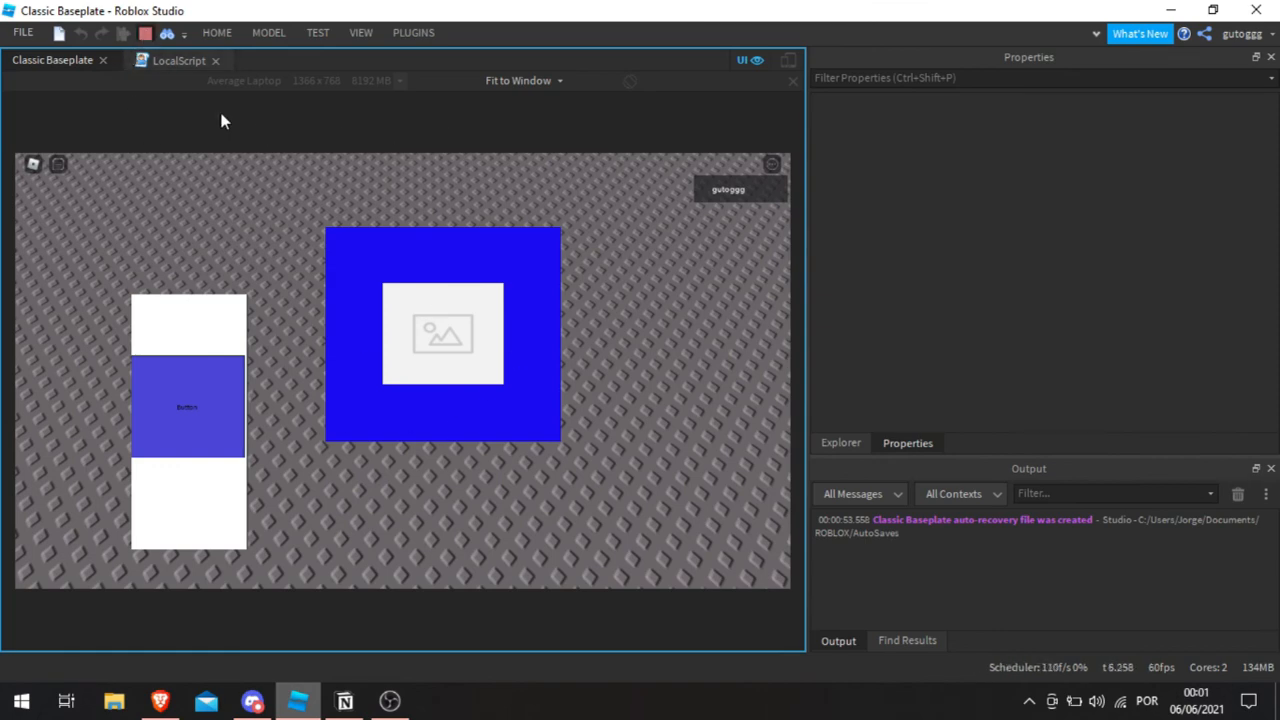
click(189, 55)
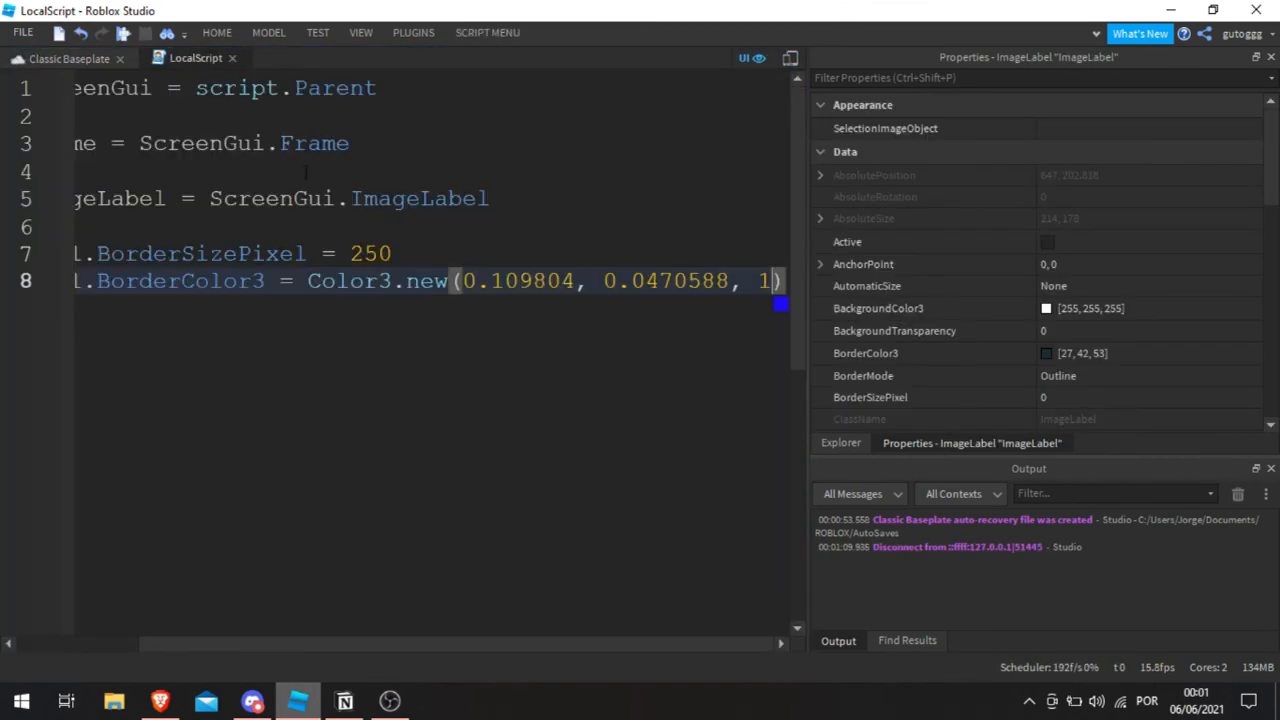
ctrl+scroll(540, 338, down, 1)
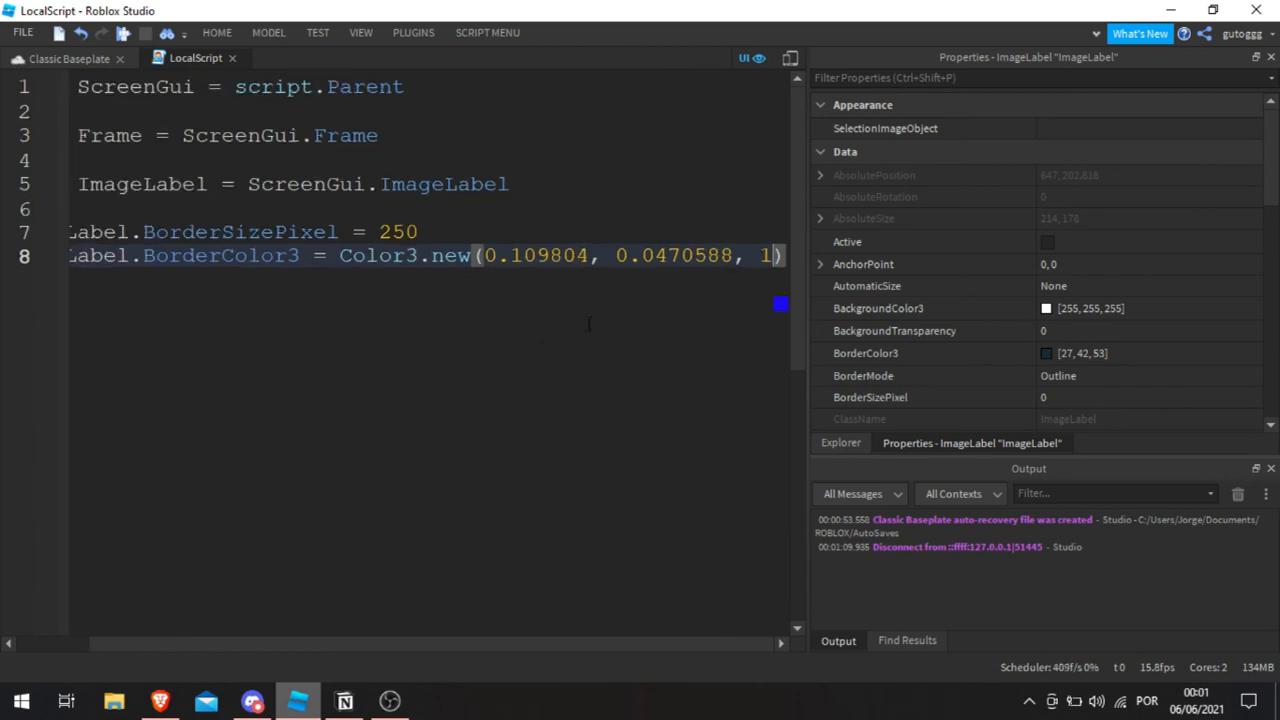
ctrl+scroll(589, 323, down, 1)
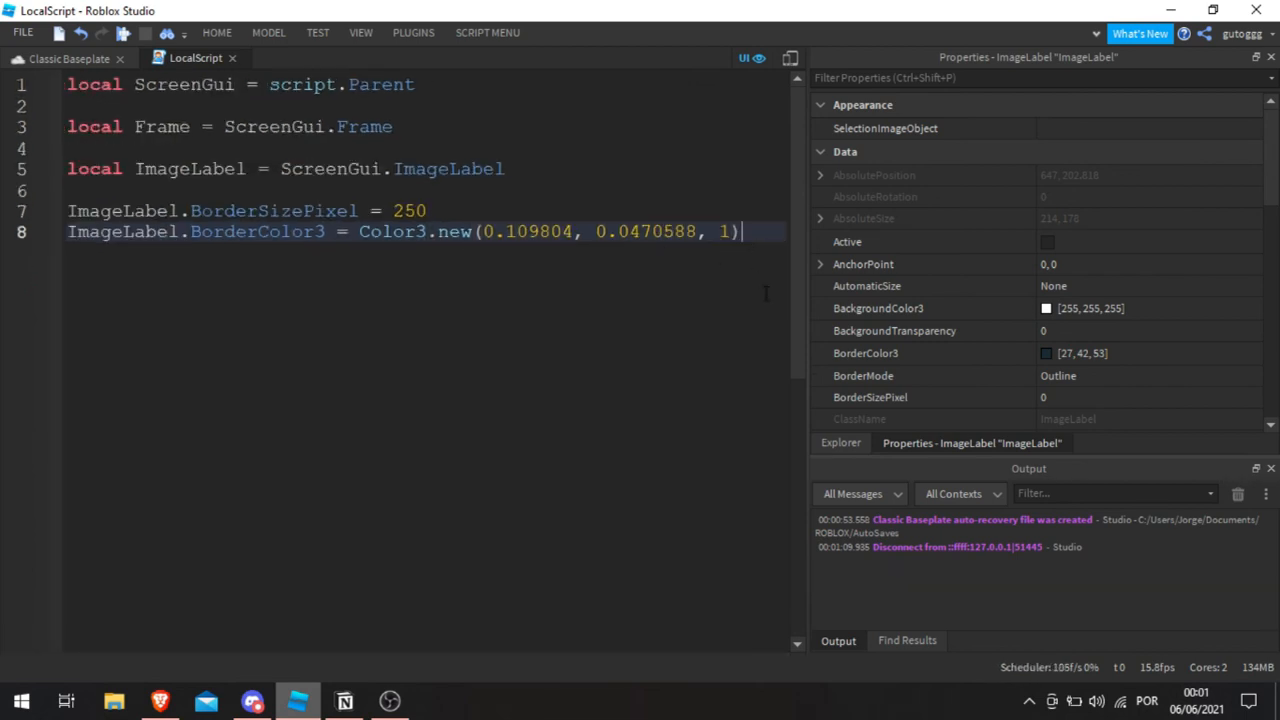
Step: Add a blank line at the end of the LocalScript, return to the place view and shift the Frame with its TextButton slightly to the right
key(Return)
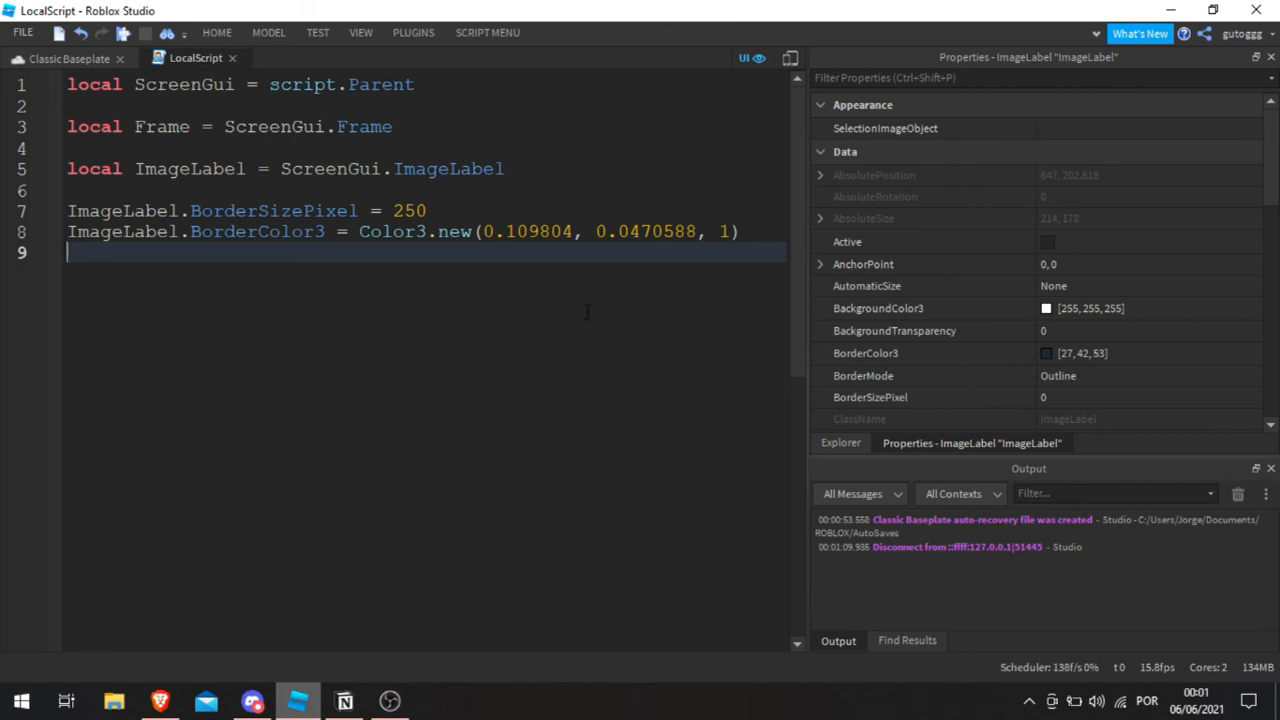
click(57, 62)
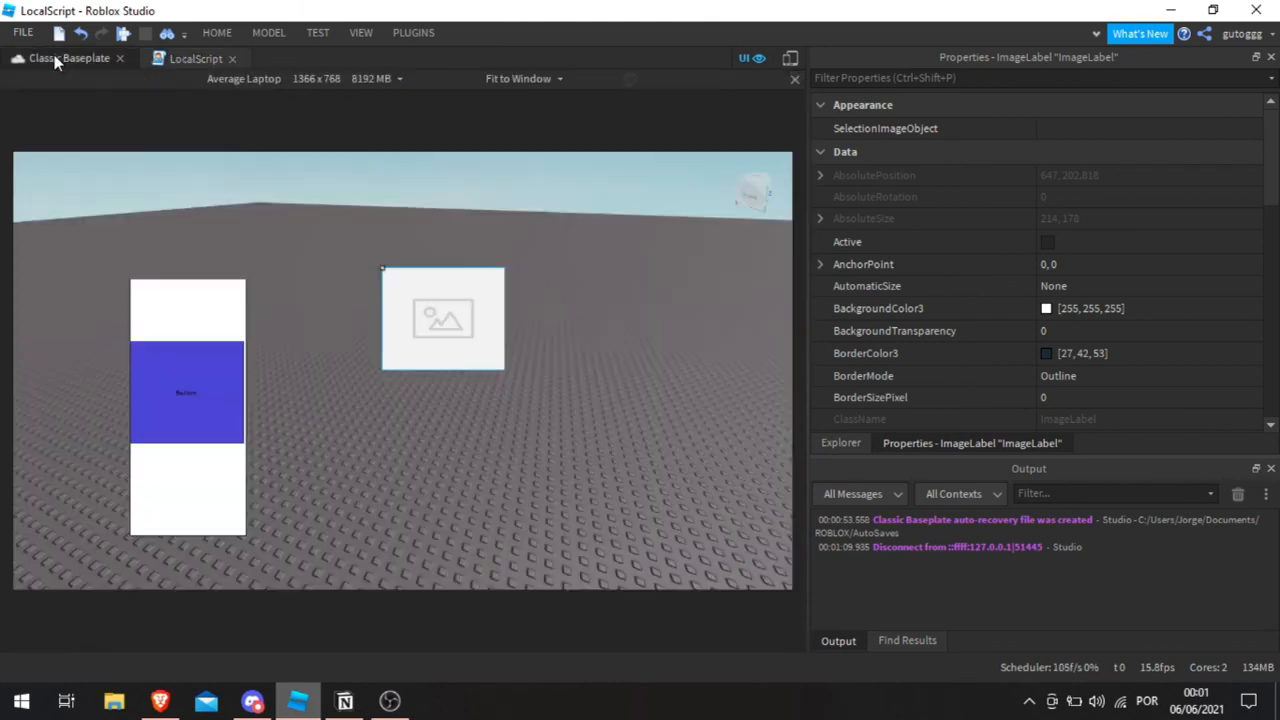
click(839, 443)
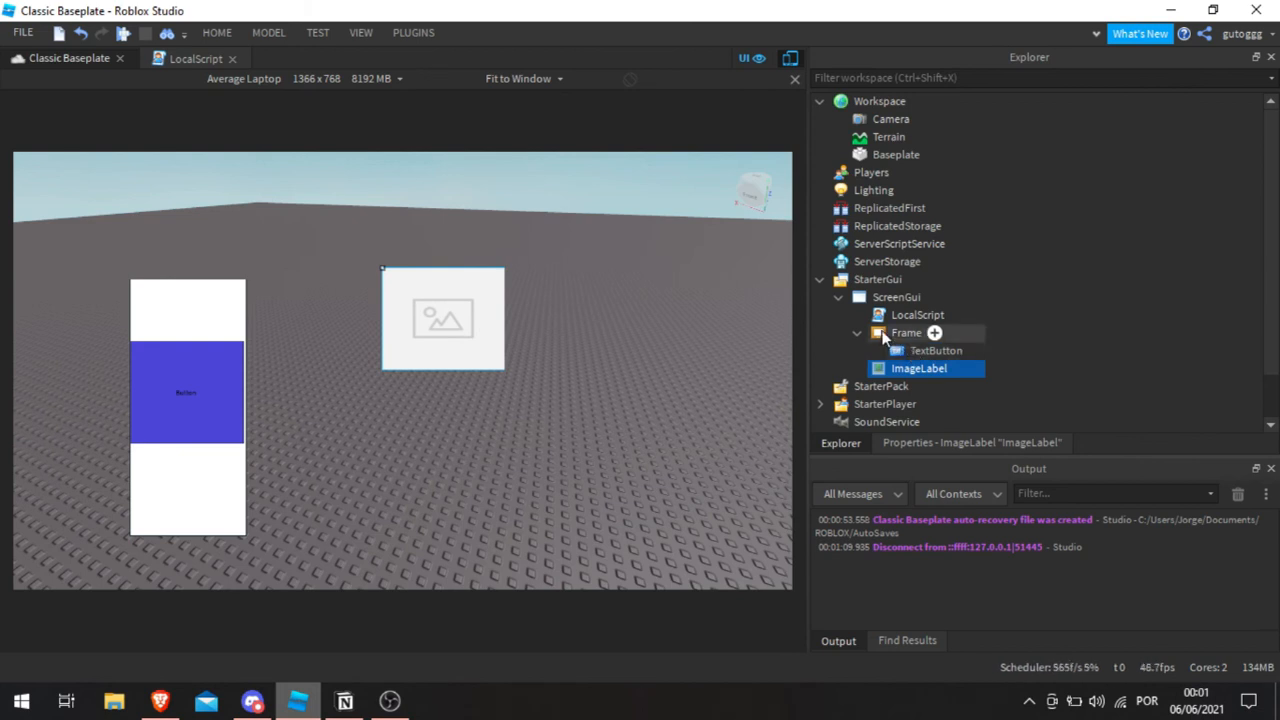
click(904, 333)
shift+click(896, 372)
click(912, 352)
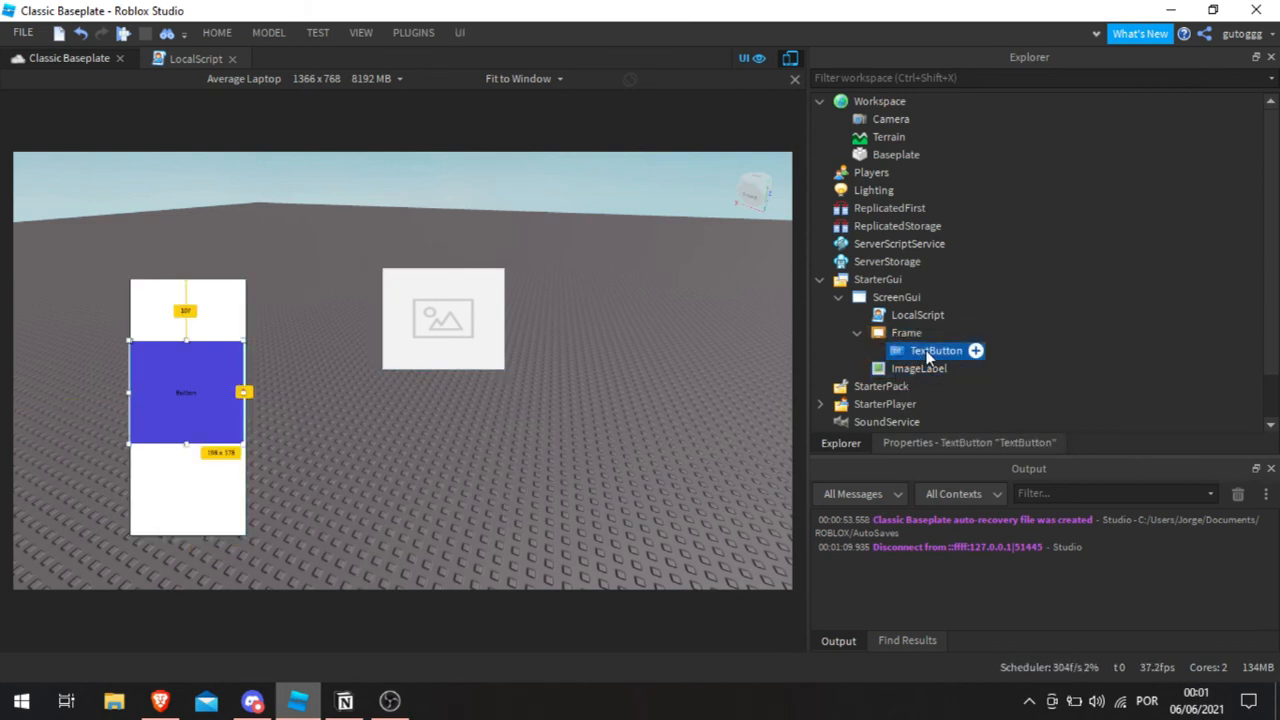
drag(194, 388, 204, 387)
click(198, 398)
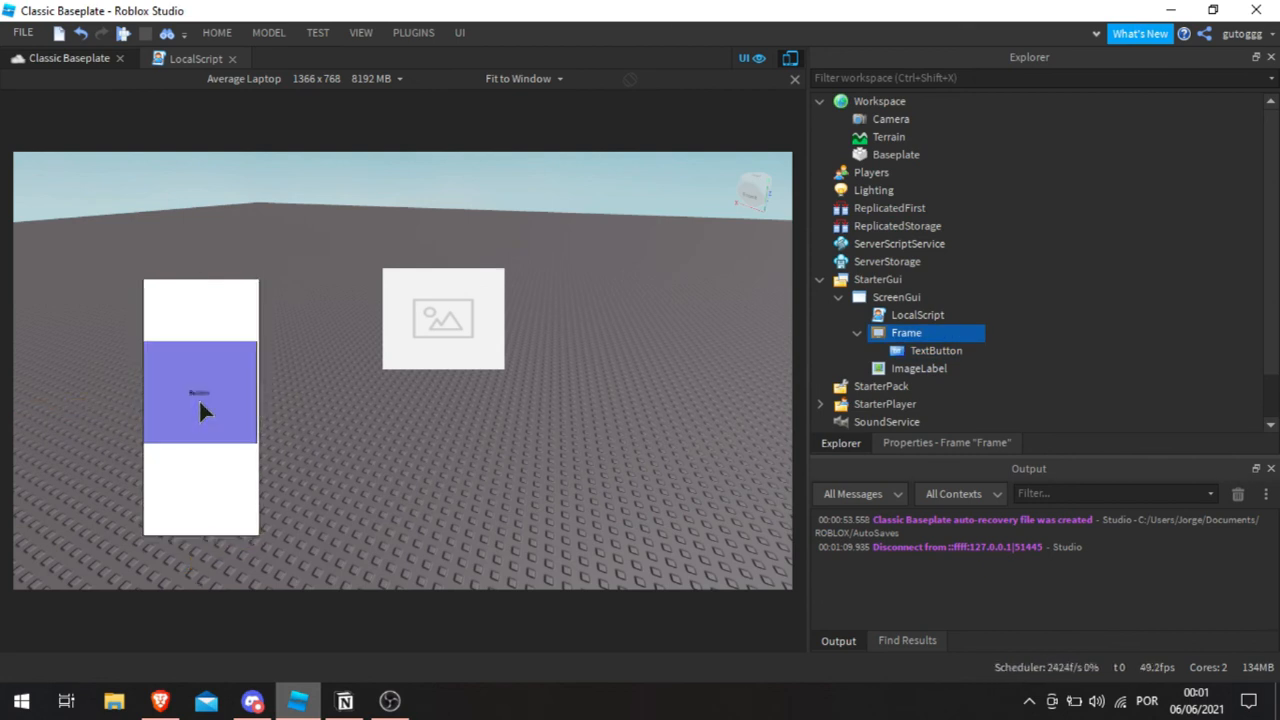
Step: Reposition the TextButton inside the Frame to about {0.009, 0},{0.247, 0}
click(910, 350)
click(214, 320)
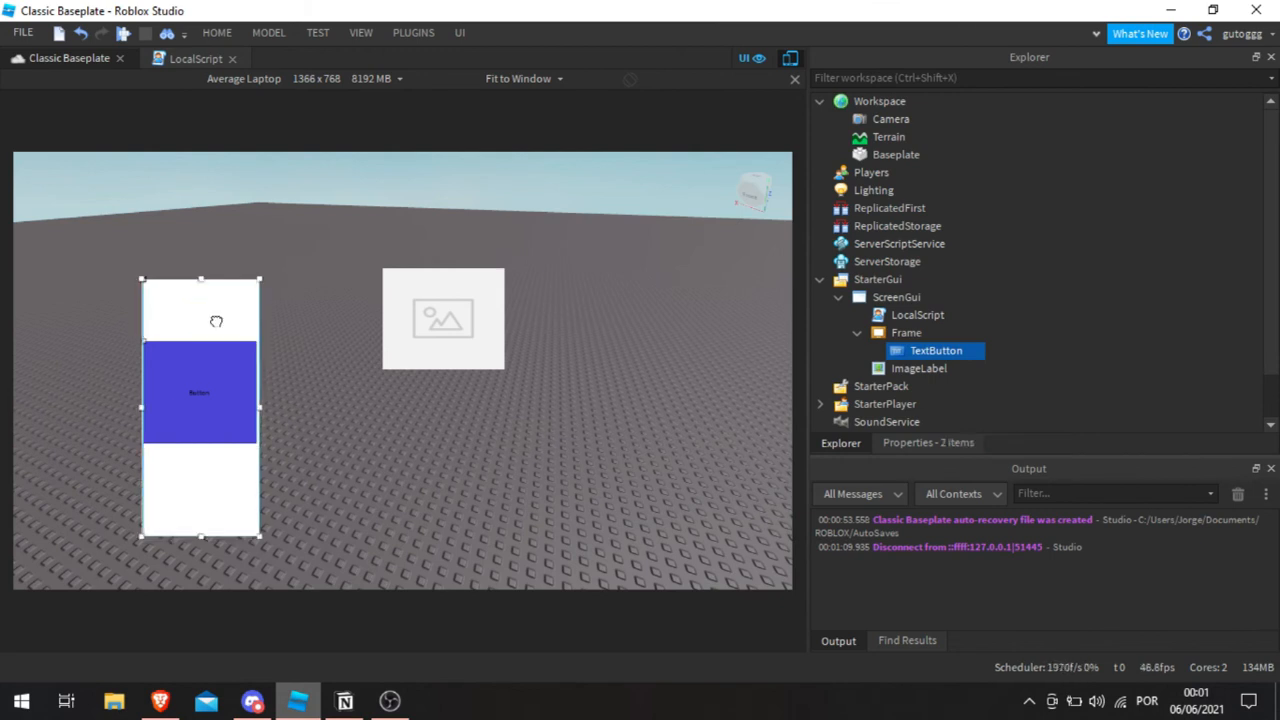
mouse_move(206, 400)
mouse_down()
mouse_move(215, 405)
mouse_move(203, 396)
mouse_up()
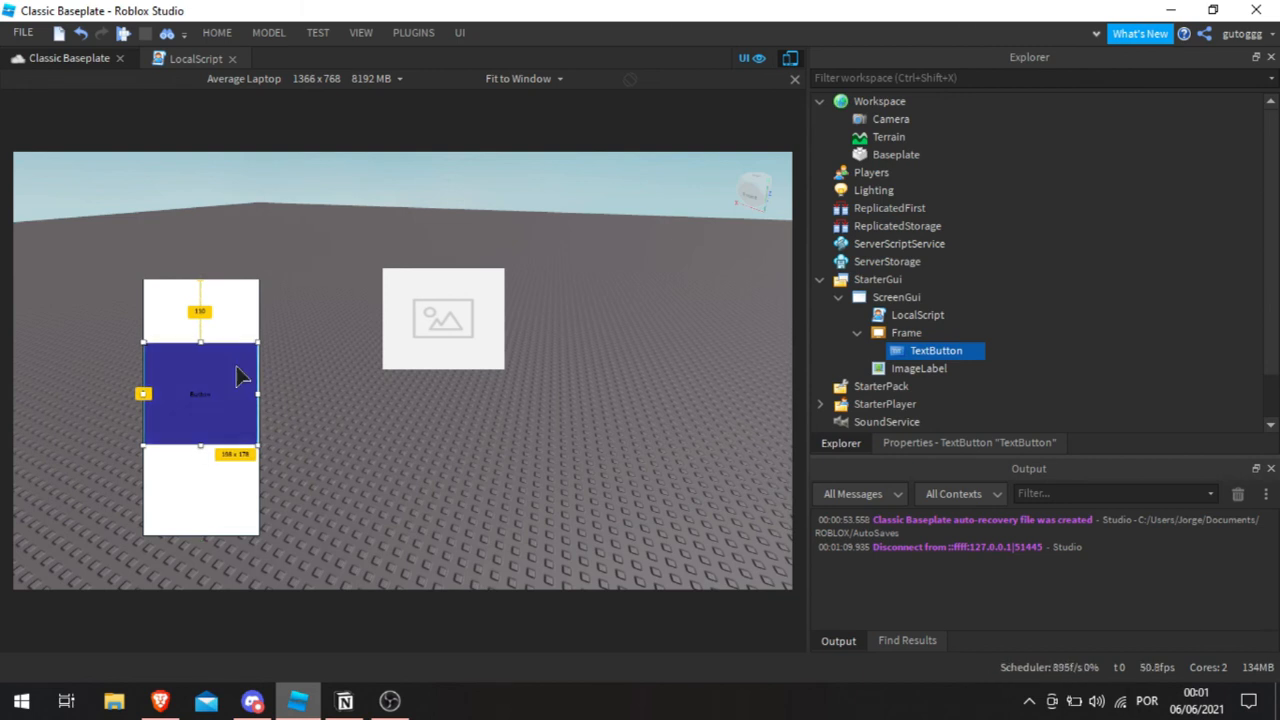
Step: Turn the TextButton's Visible property off and back on
click(938, 444)
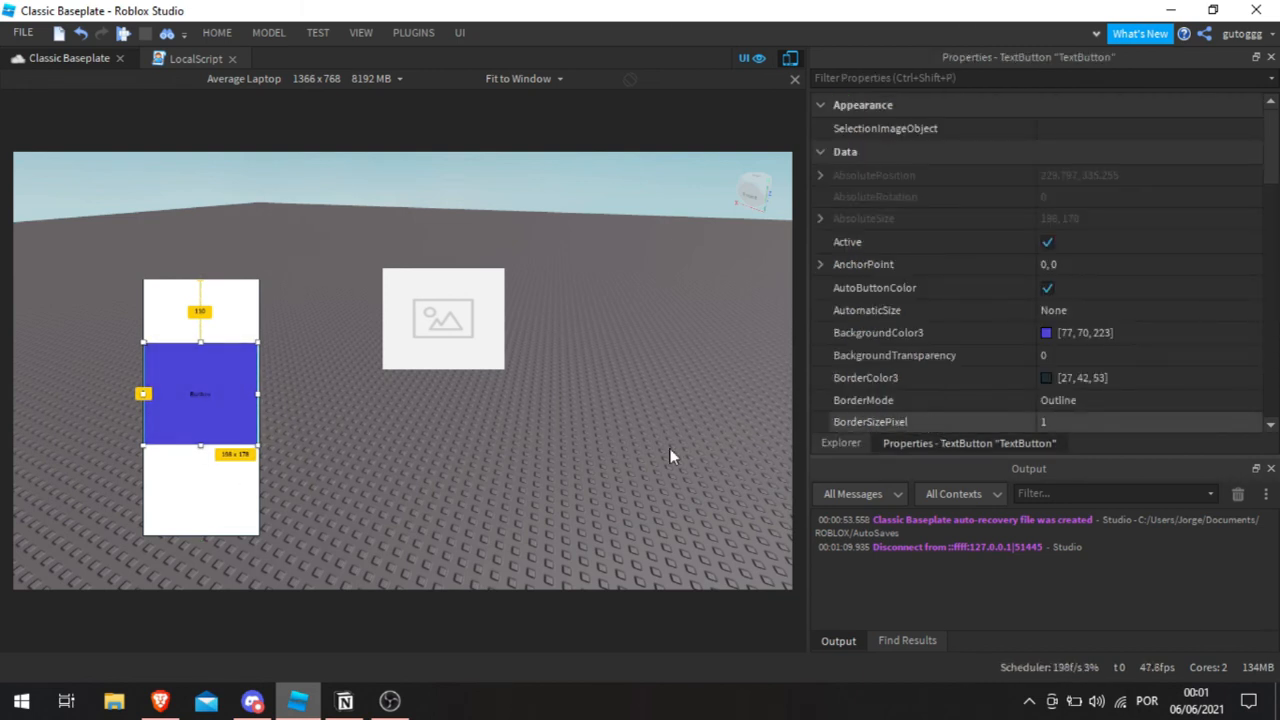
scroll(960, 320, down, 3)
scroll(960, 330, down, 6)
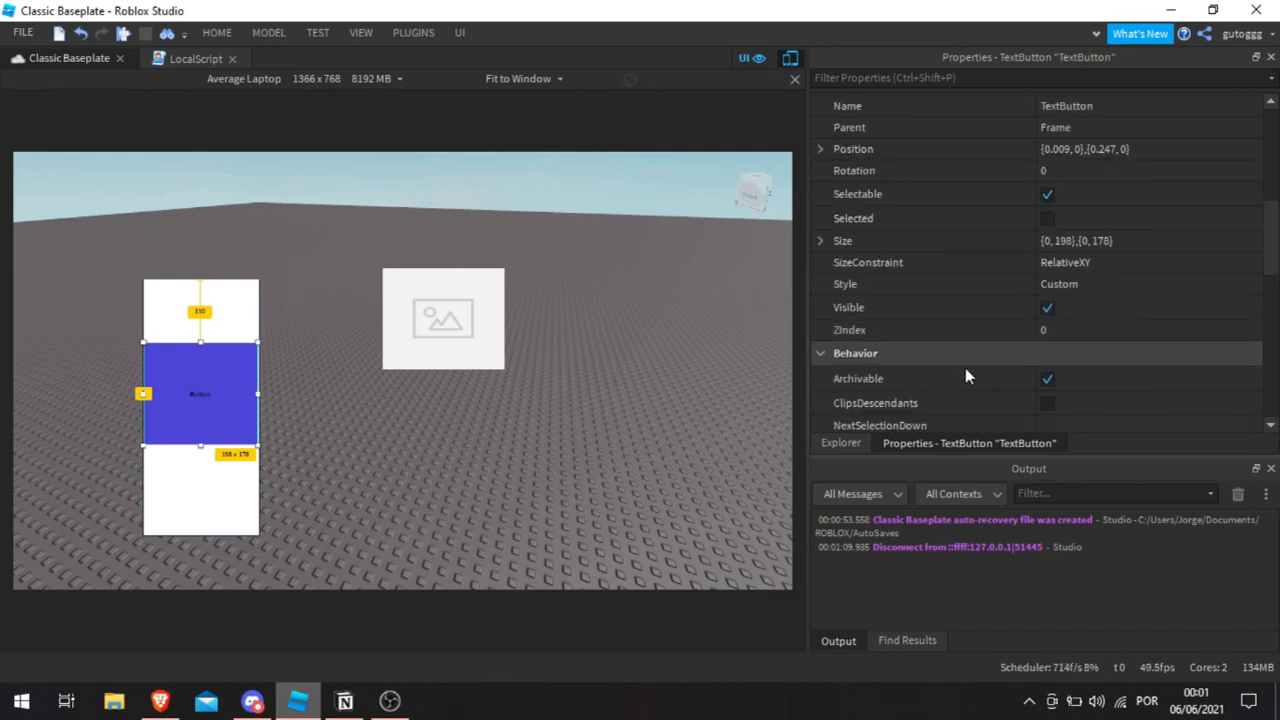
click(1047, 310)
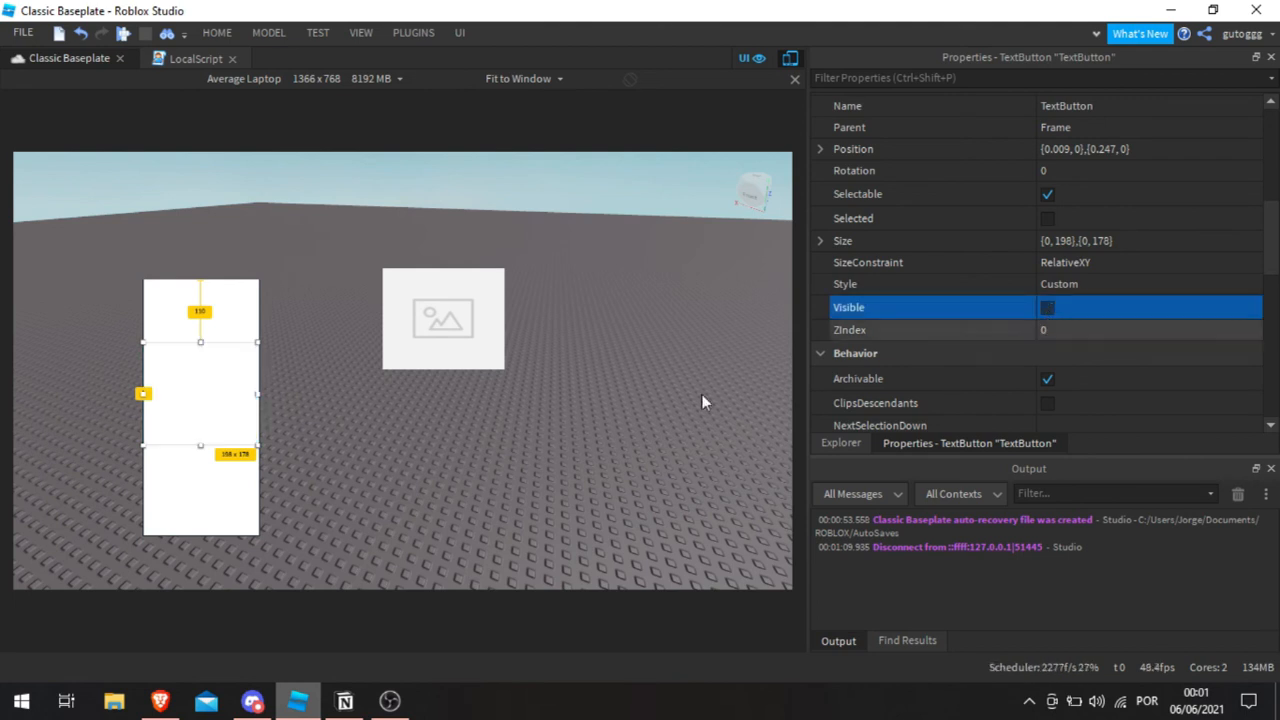
click(1047, 308)
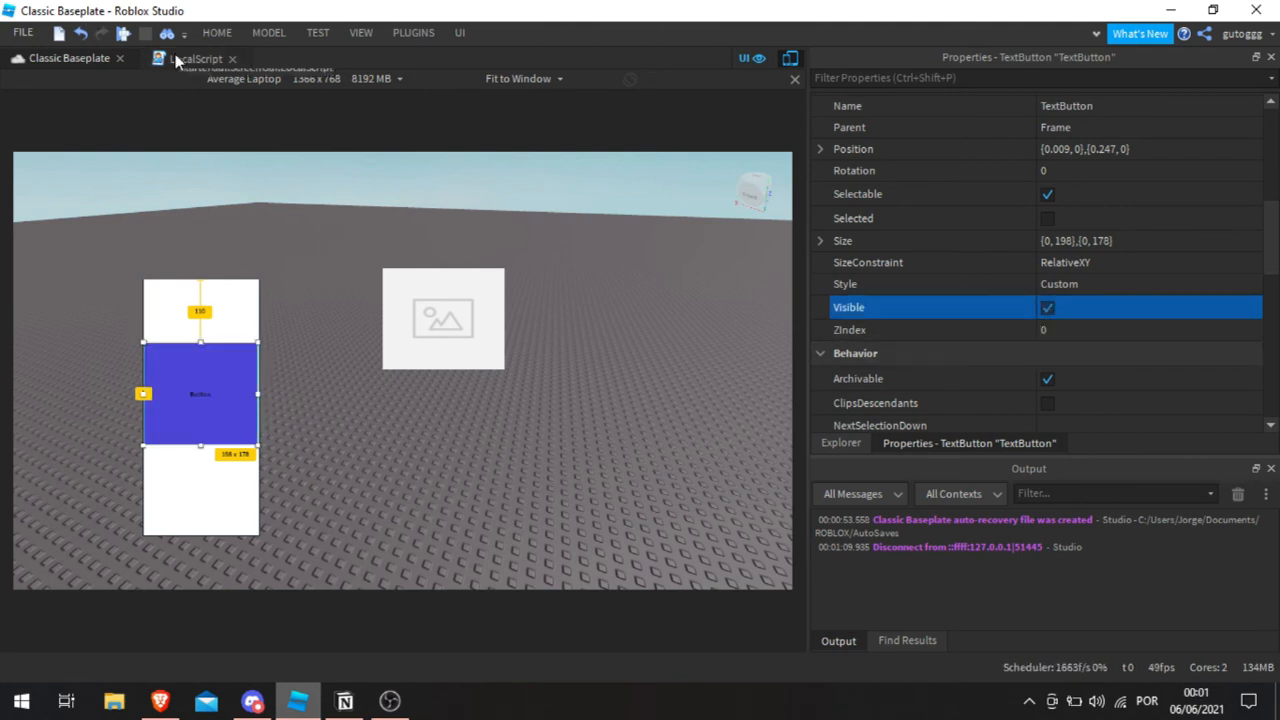
Step: Add the line ImageLabel.Visible = true below the BorderColor3 assignment in the LocalScript, separated by blank lines
click(180, 59)
key(Return)
key(Return)
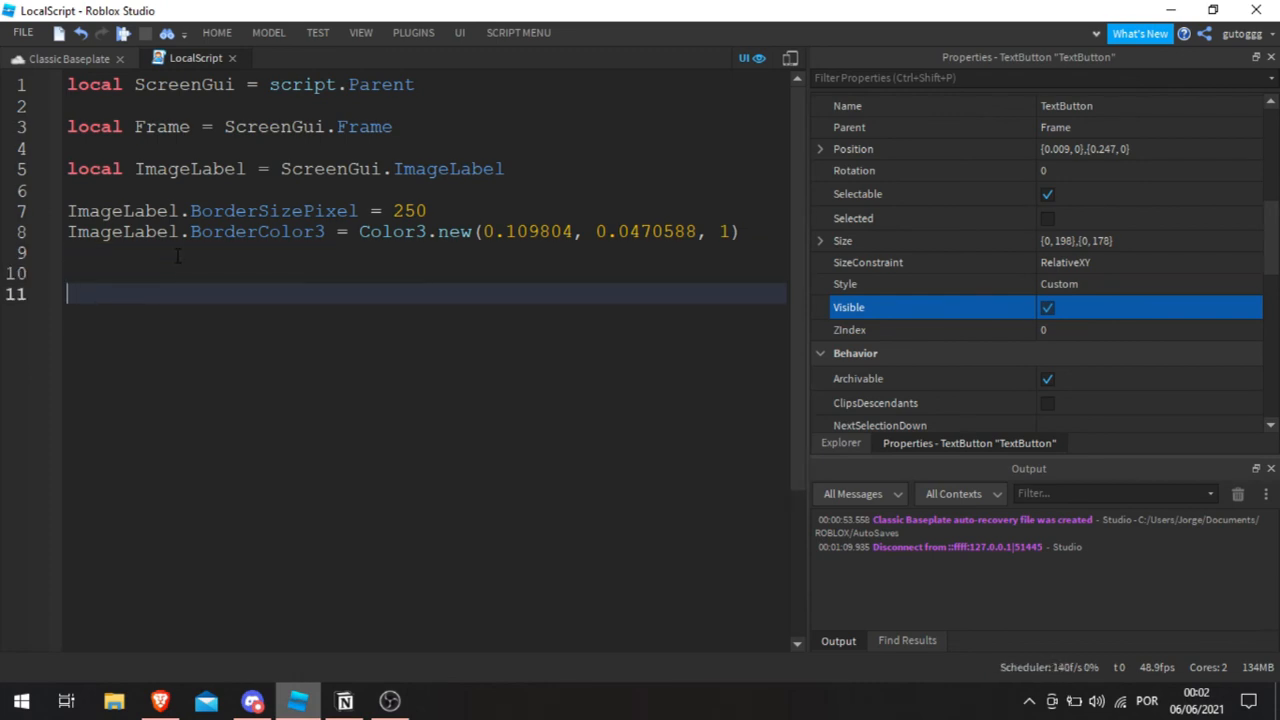
text(ImageLabel.)
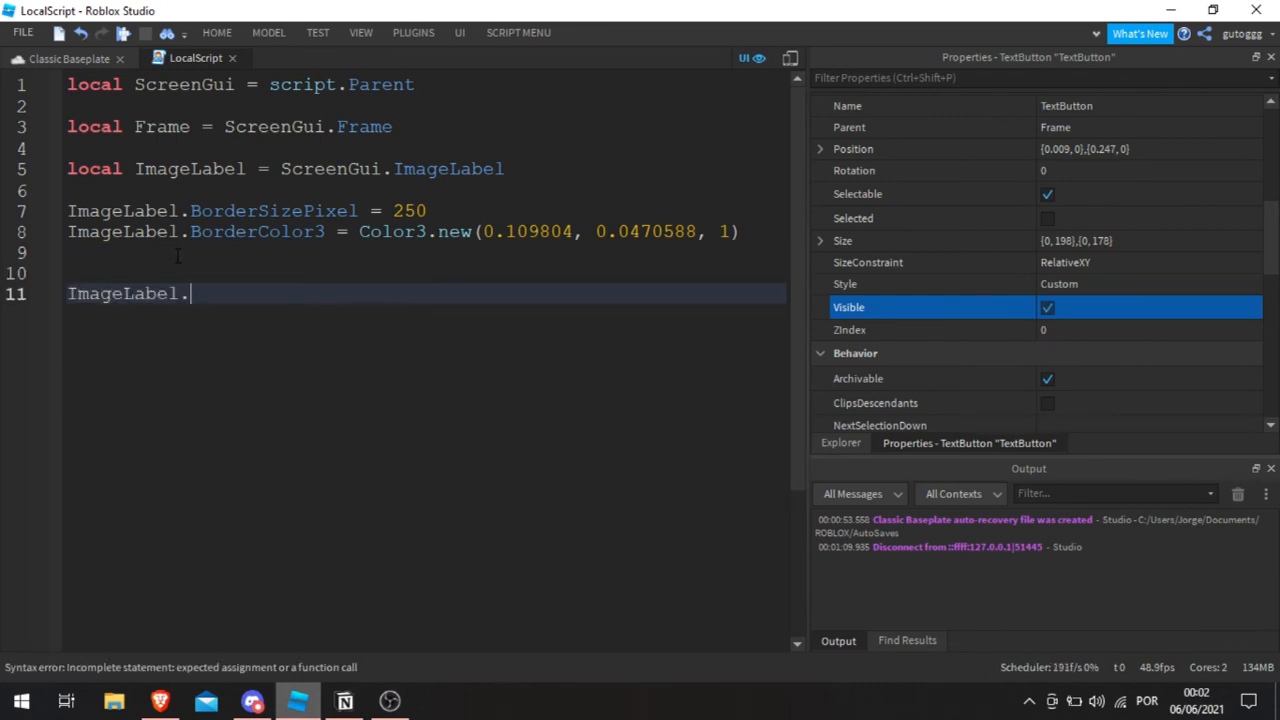
text(Visible = )
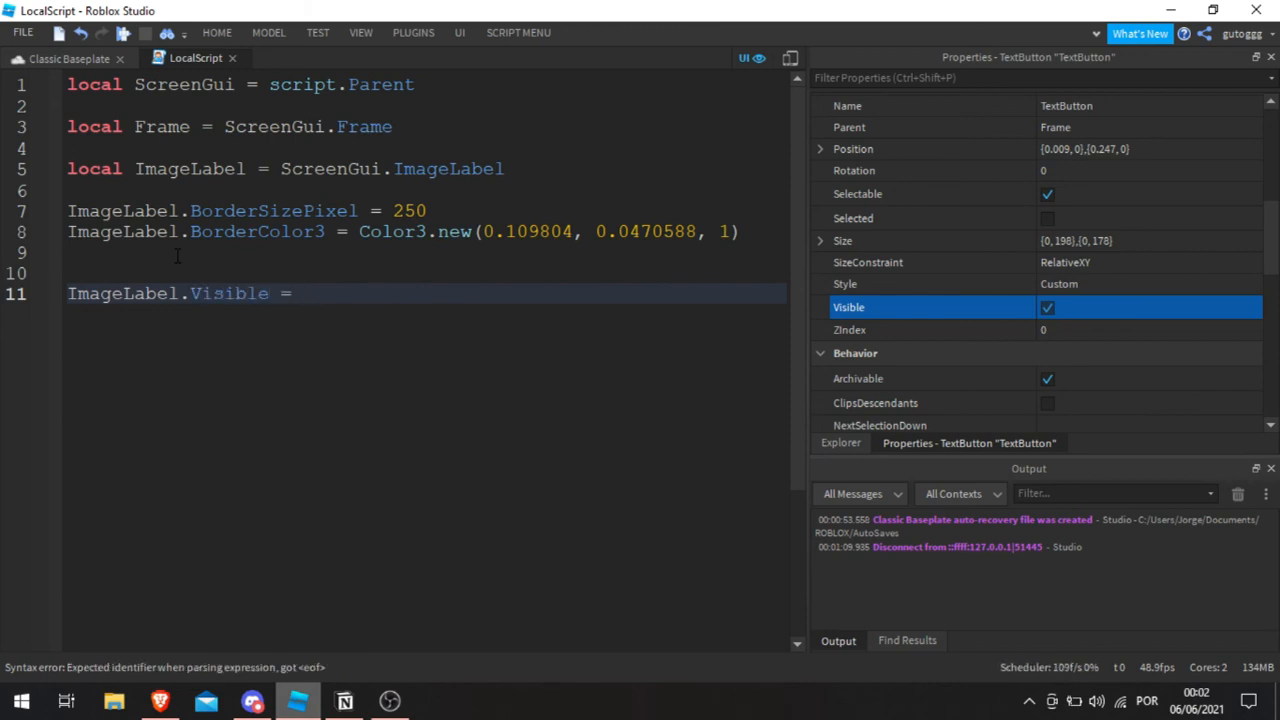
text(true)
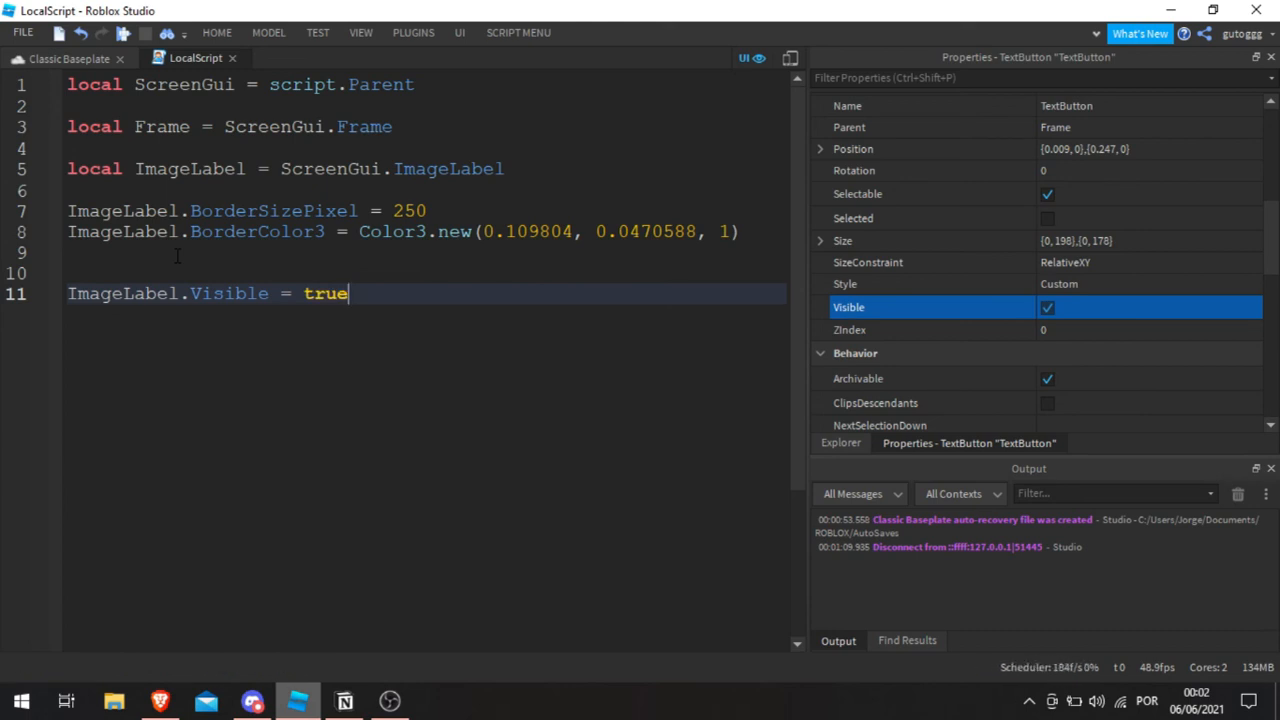
Step: Change the value assigned to ImageLabel.Visible in the LocalScript to false
key(BackSpace)
key(BackSpace)
key(BackSpace)
key(BackSpace)
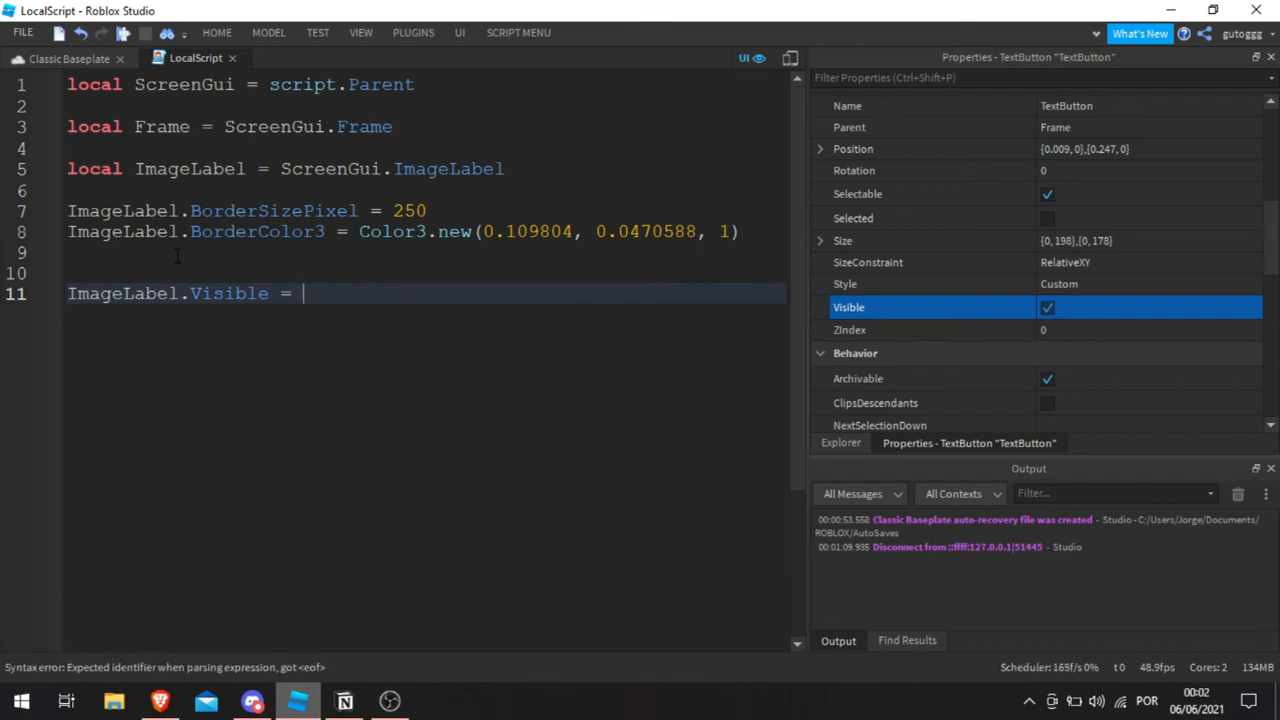
text(false)
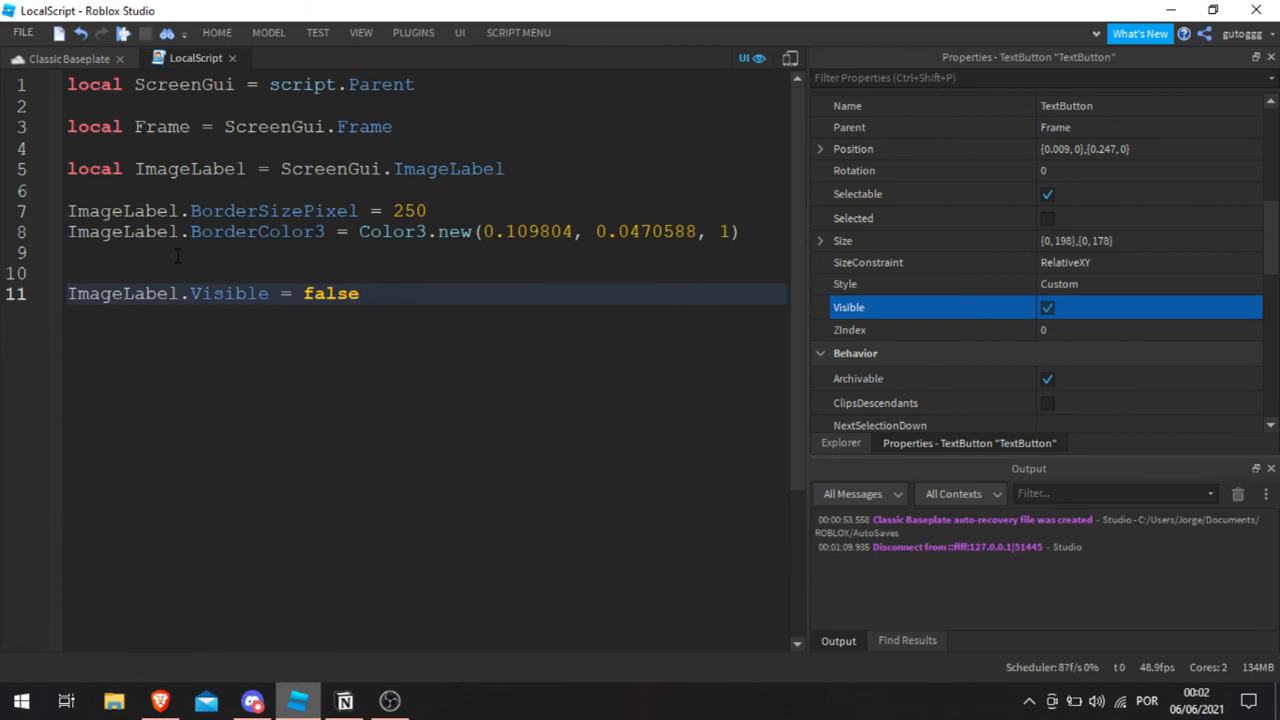
click(68, 59)
click(194, 58)
drag(362, 293, 69, 272)
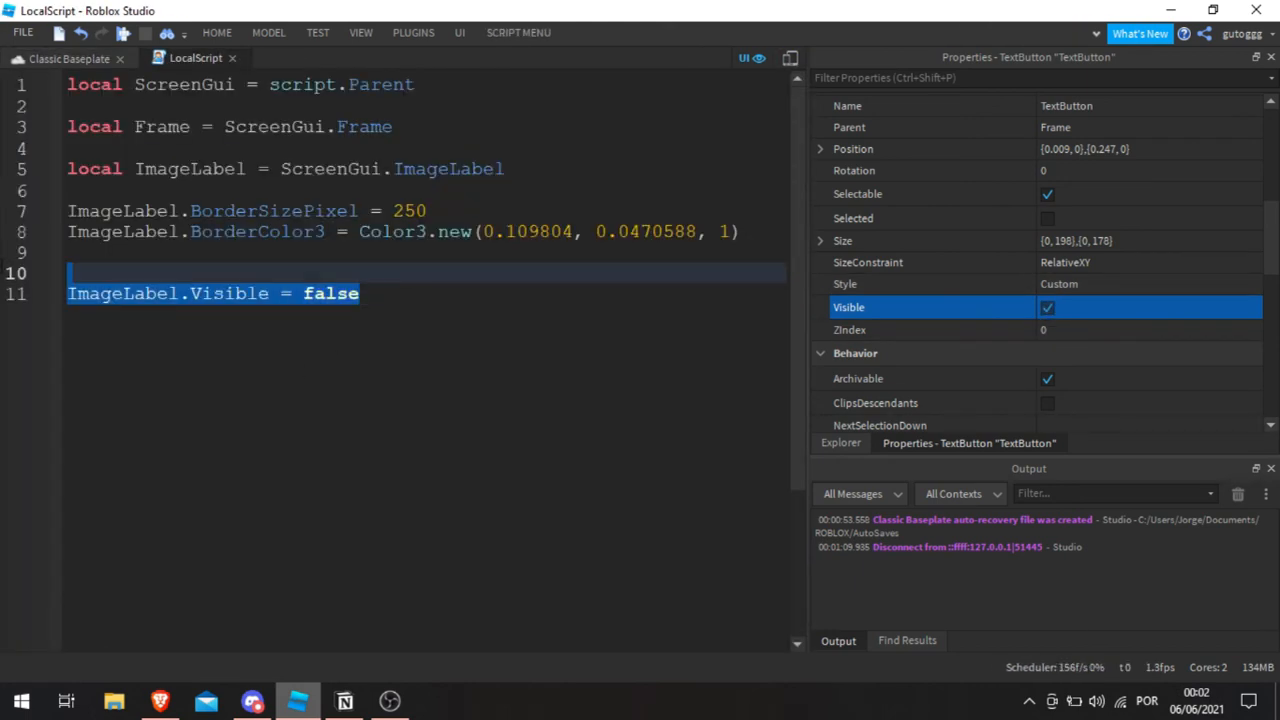
click(270, 272)
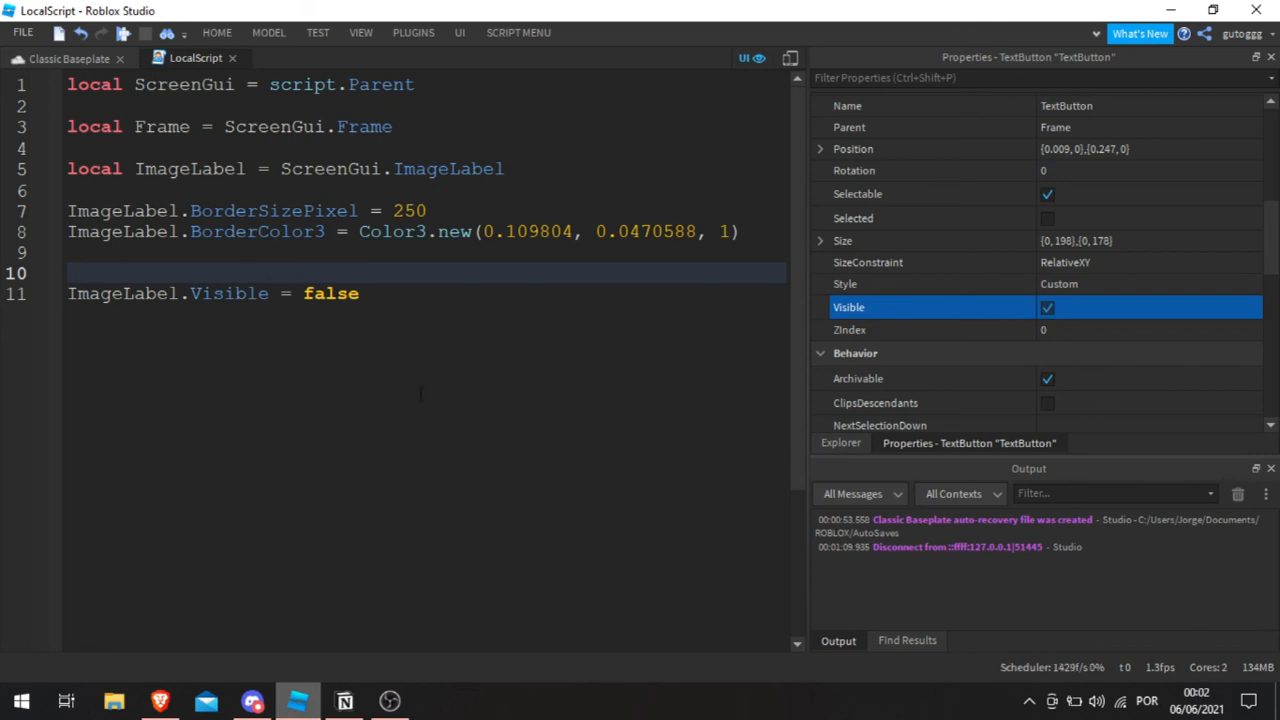
Step: Return to the place view and move the ImageLabel up and slightly right, to a position of about {0.49, 0},{0.168, 0}
click(38, 57)
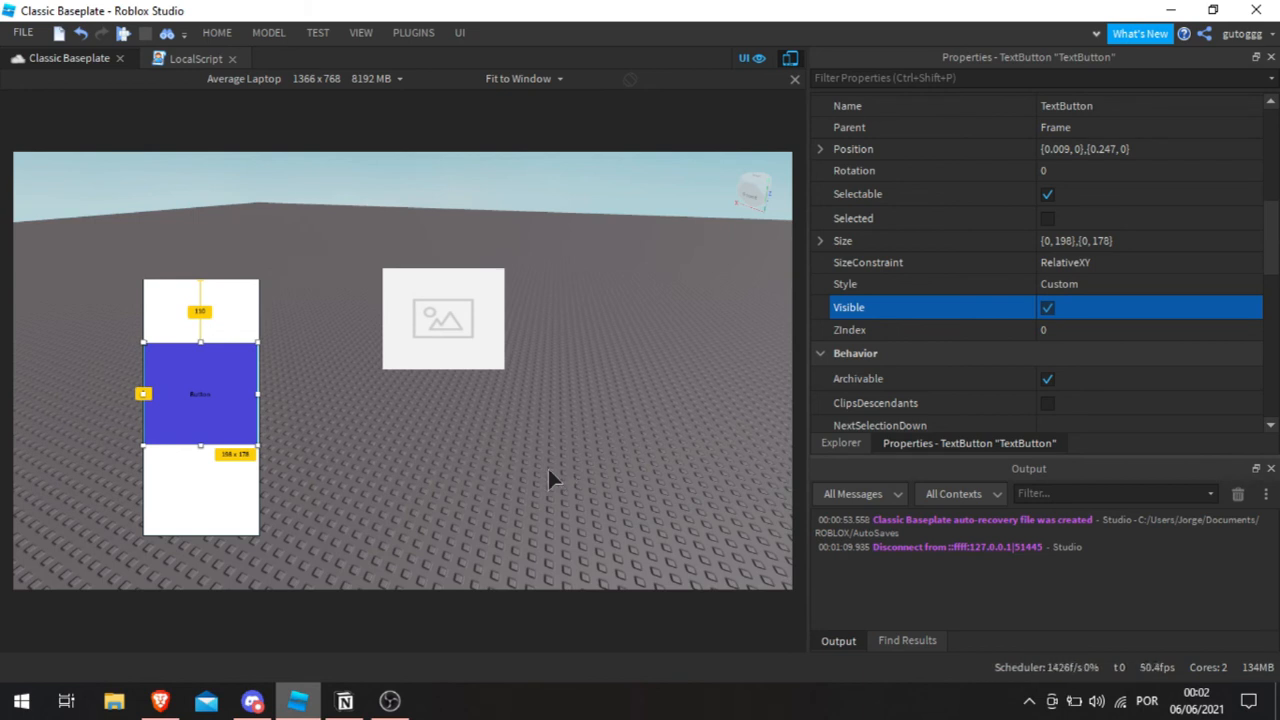
drag(426, 331, 422, 278)
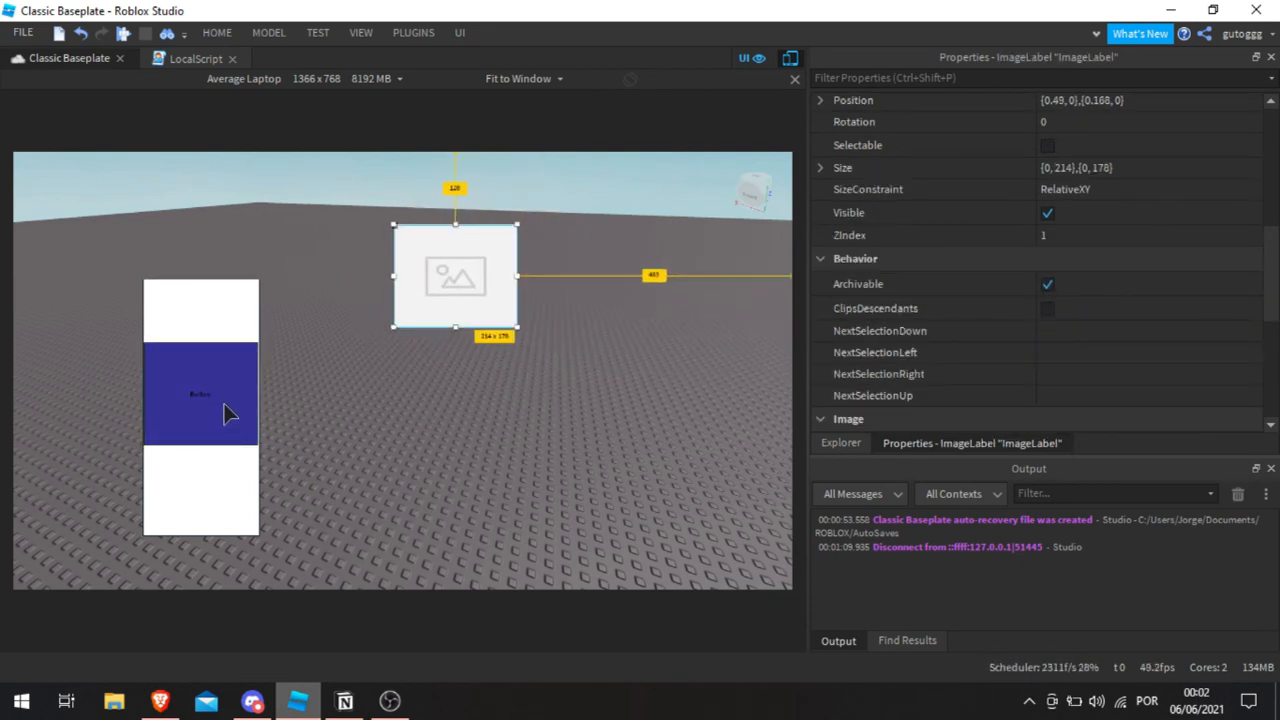